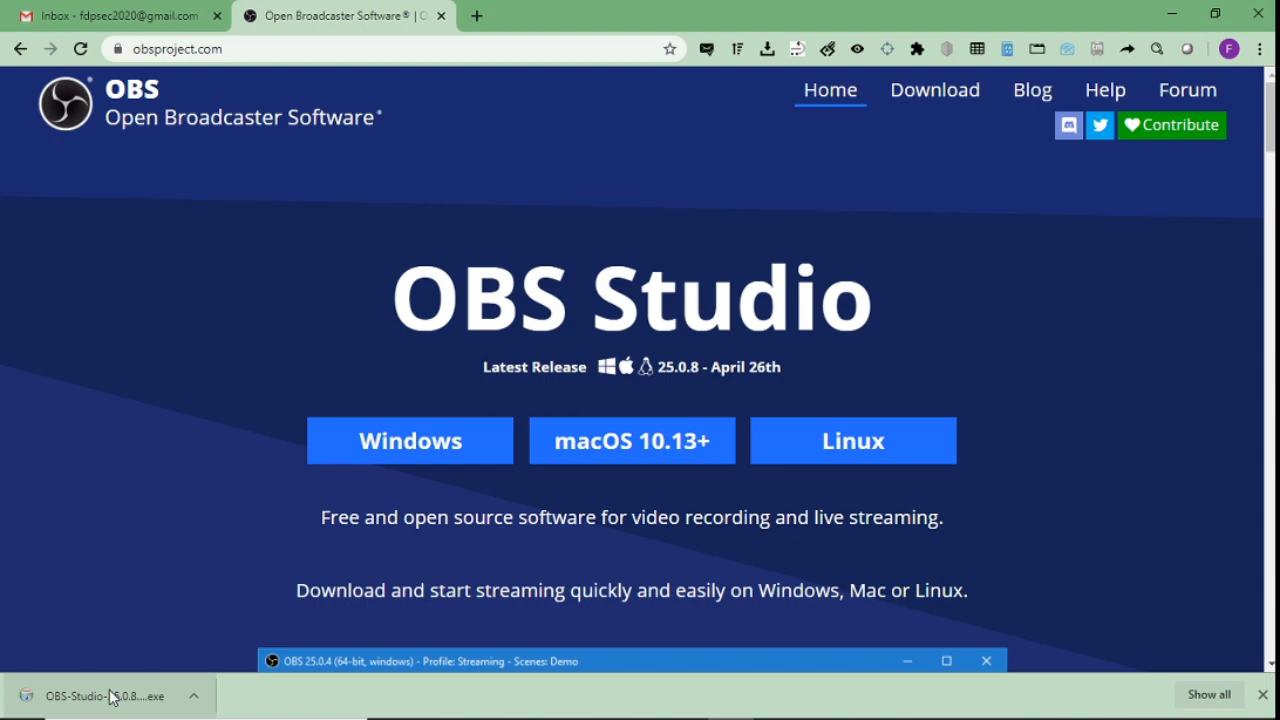
Step: Switch to the OBS Studio window whose scene has no sources
key("alt+Tab")
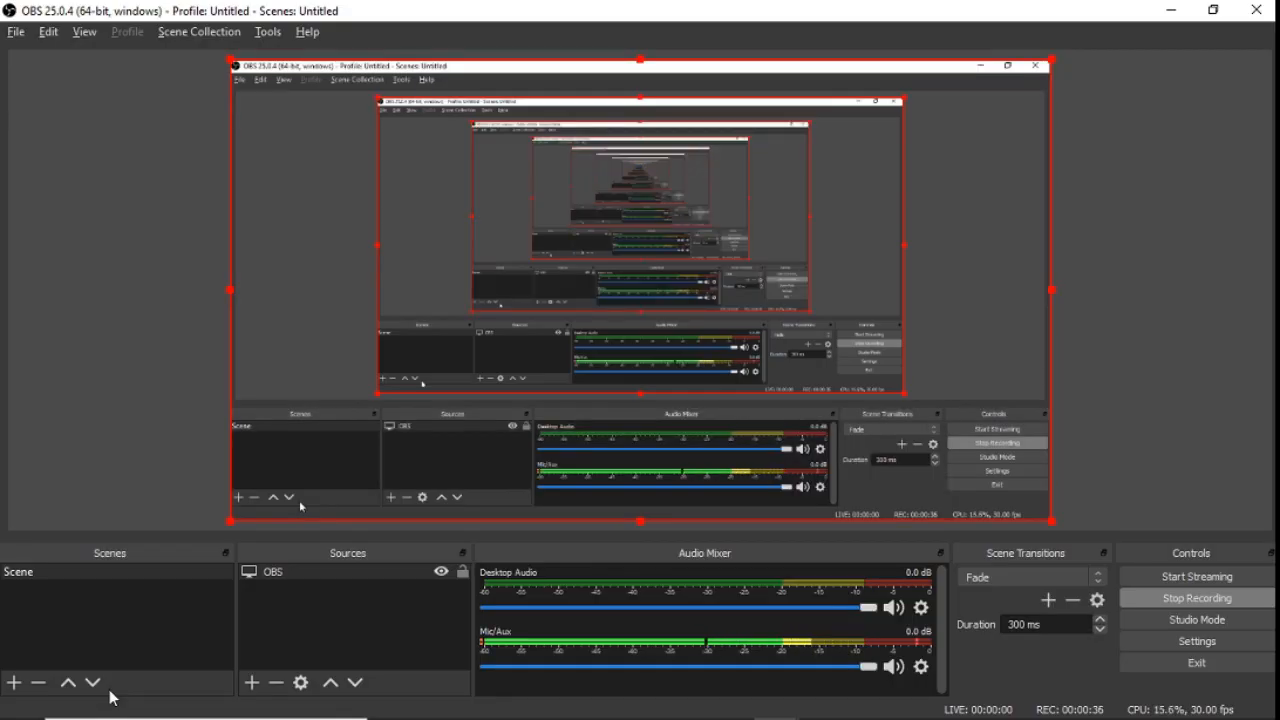
key("alt+Tab")
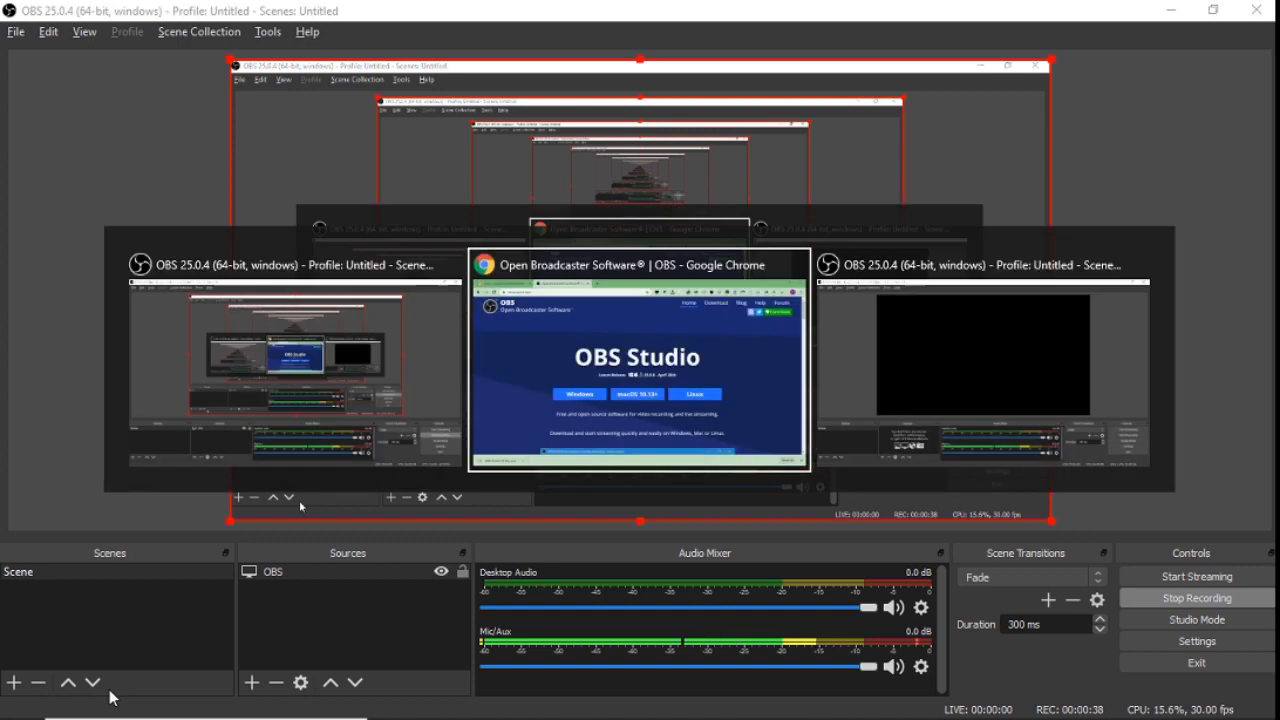
key("alt+Tab")
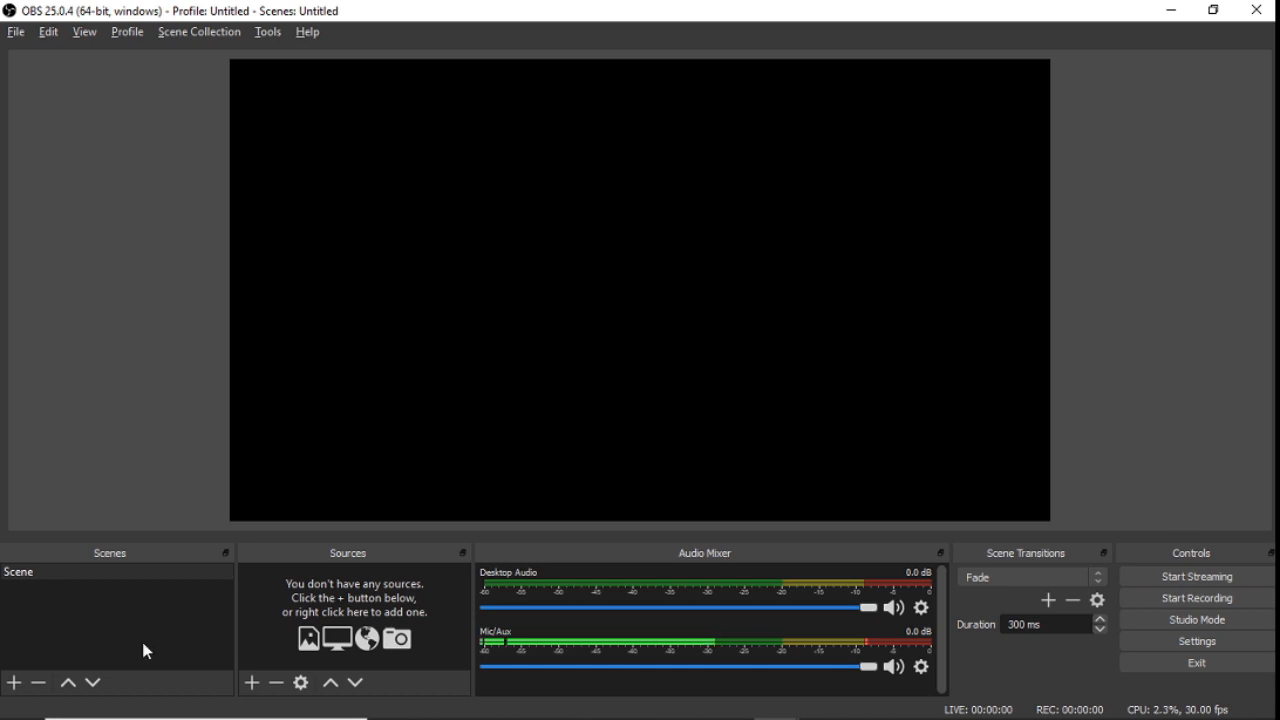
Step: Look through the source types that can be added to the scene
left_click(251, 683)
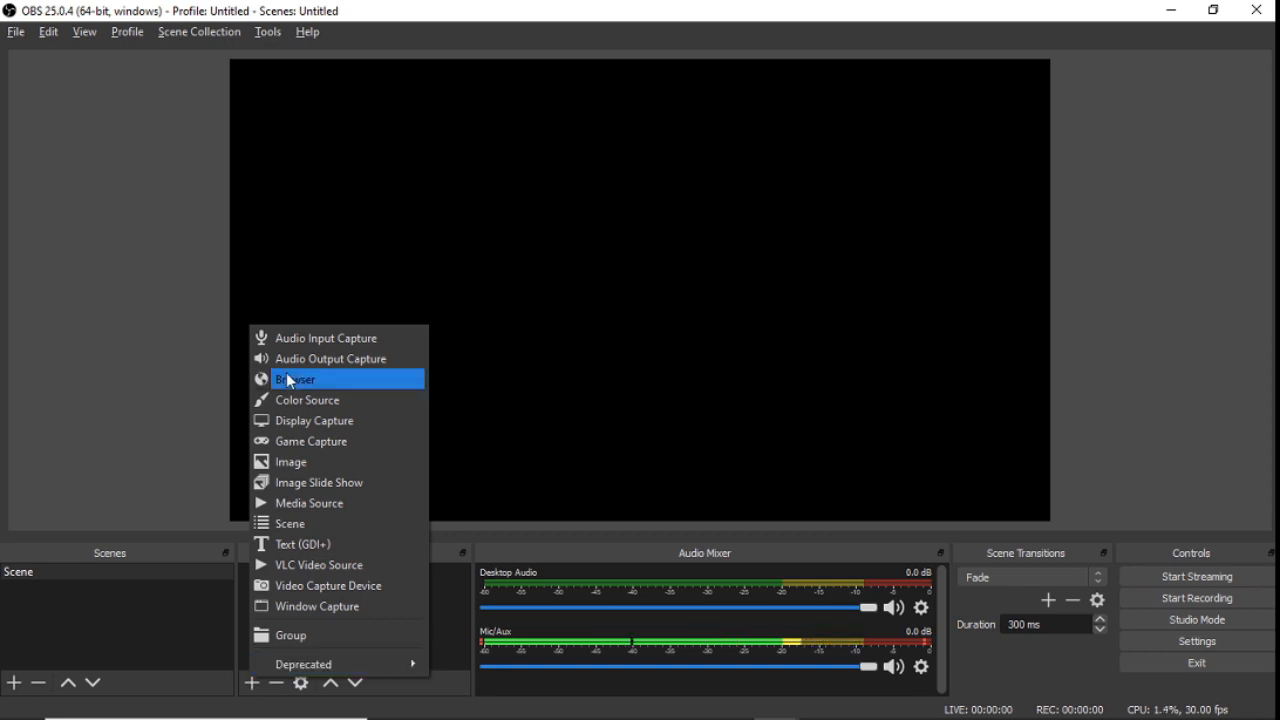
left_click(588, 434)
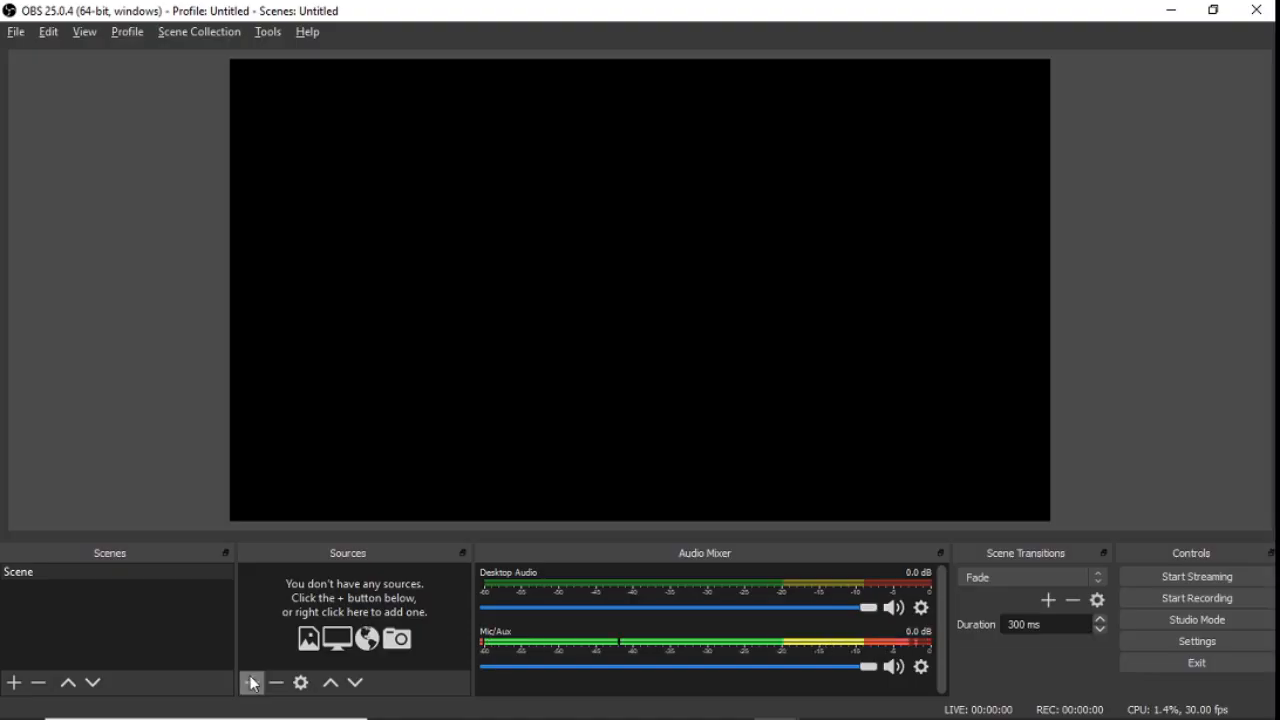
left_click(251, 683)
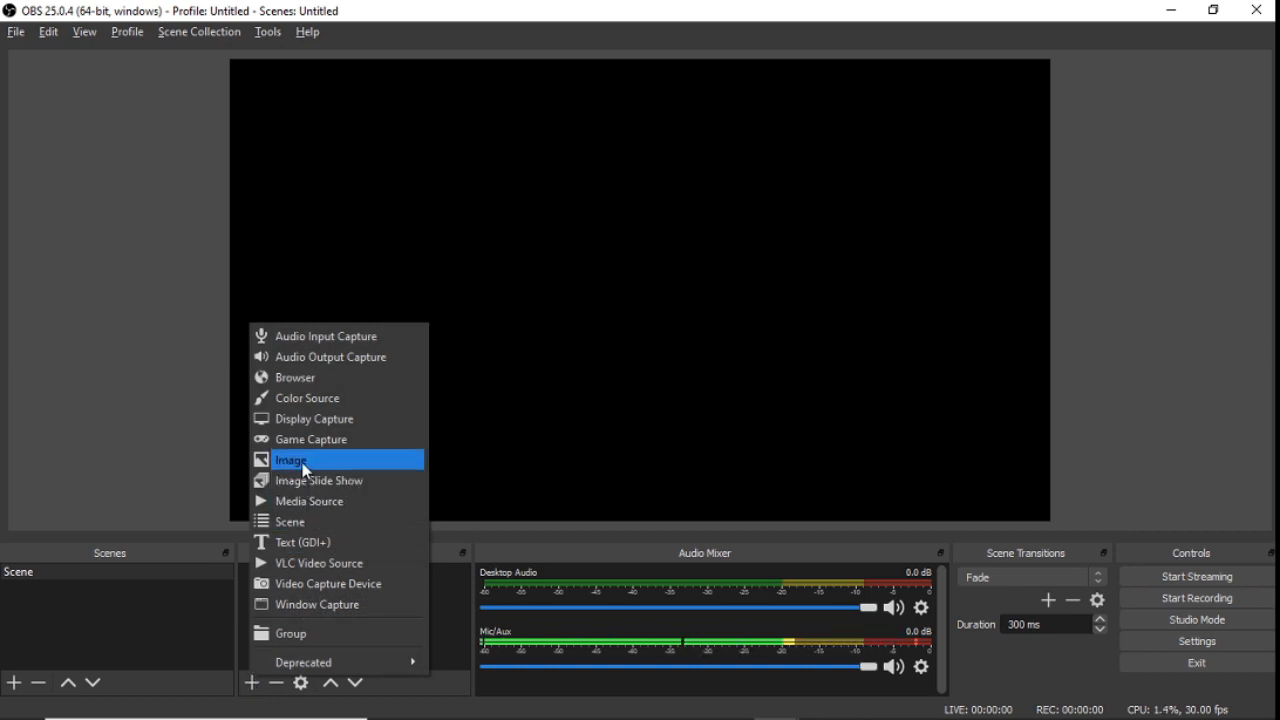
left_click(251, 683)
Step: Add a new Image source to the scene using Uno_Blender_Render.png from the Downloads folder
left_click(251, 684)
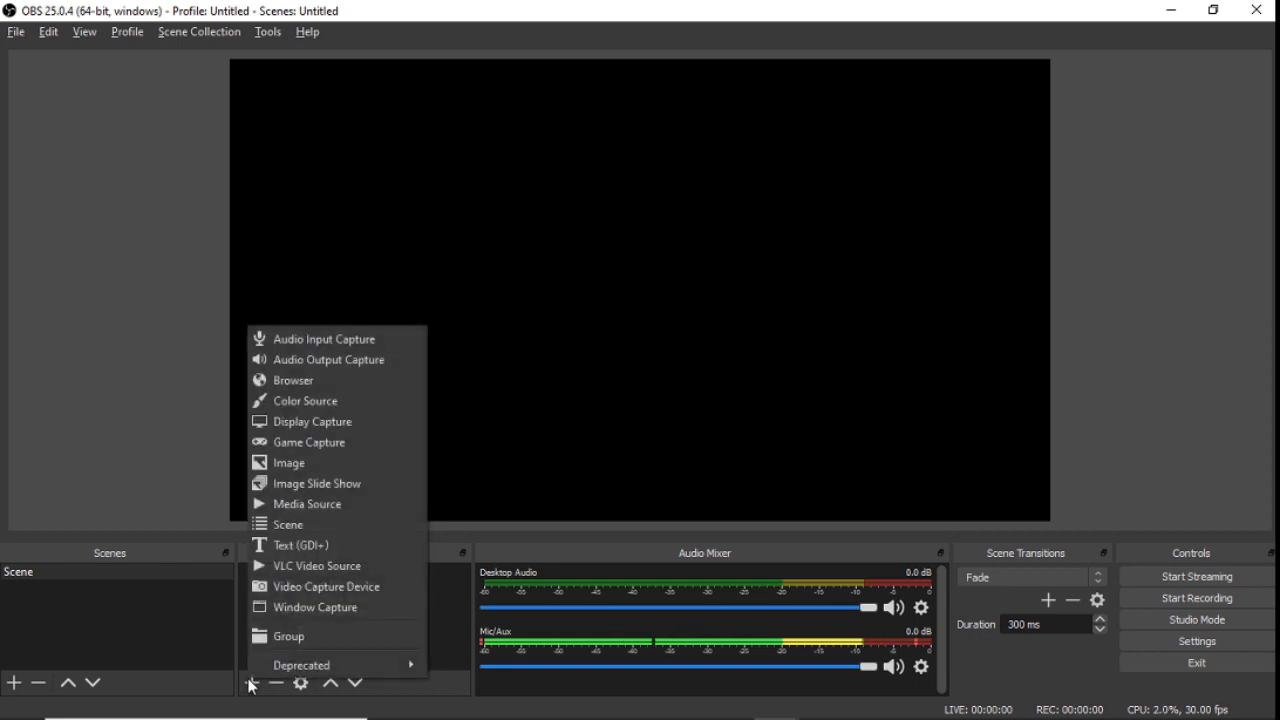
left_click(278, 466)
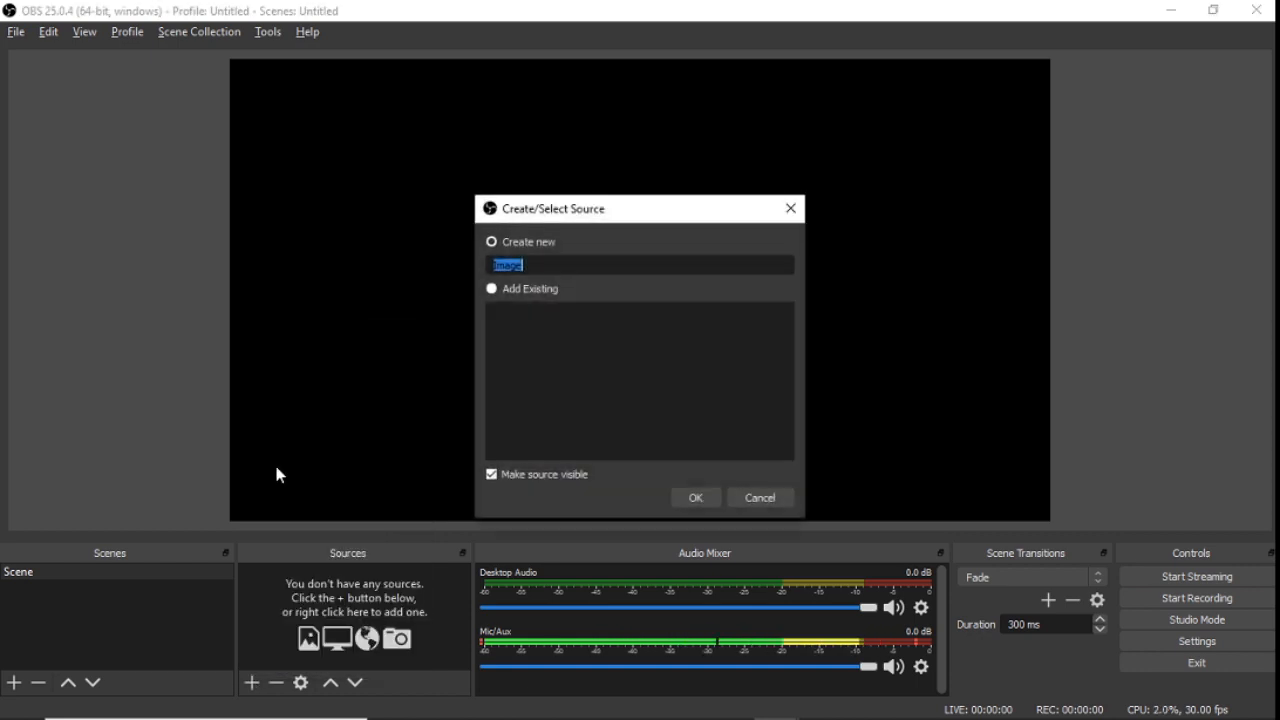
left_click(706, 494)
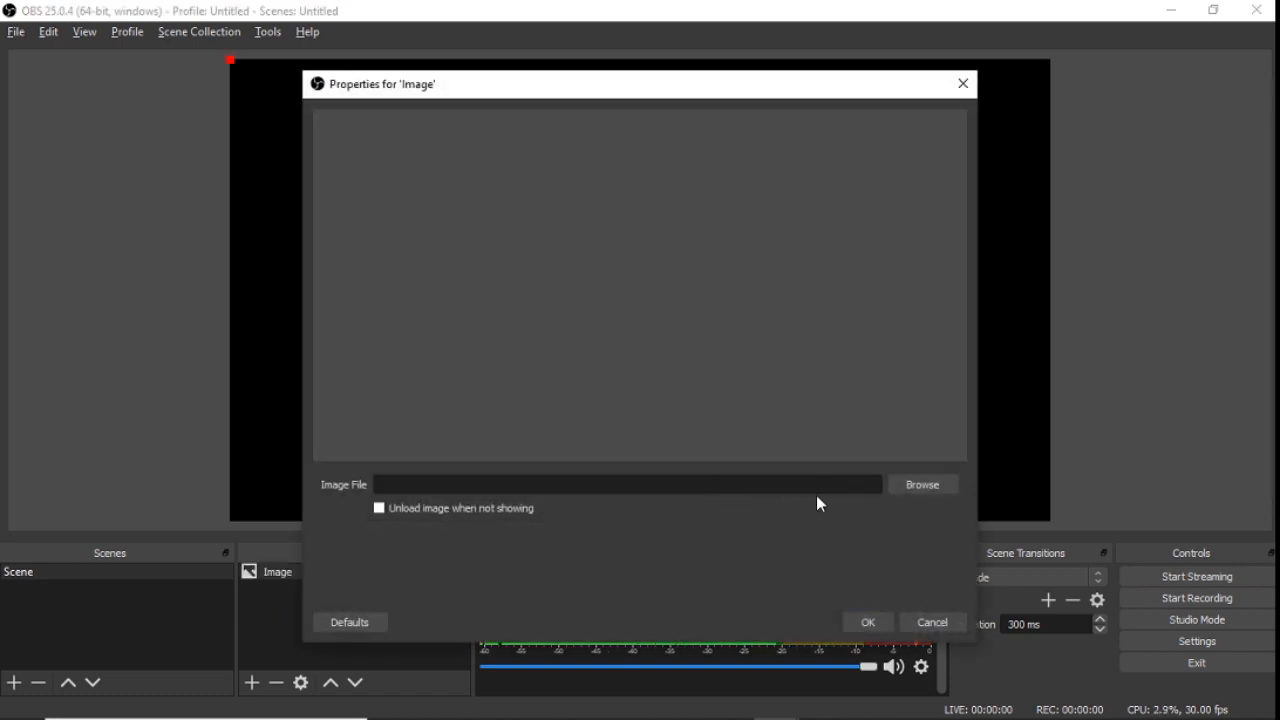
left_click(917, 483)
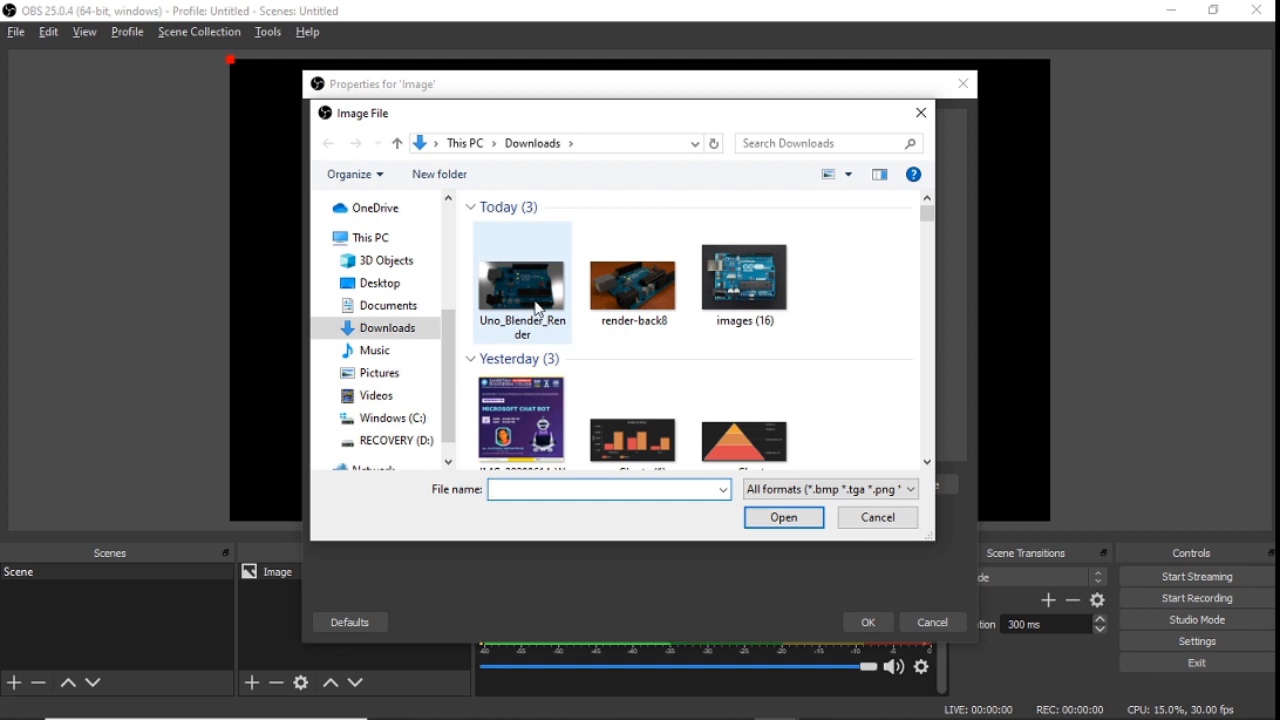
double_click(534, 300)
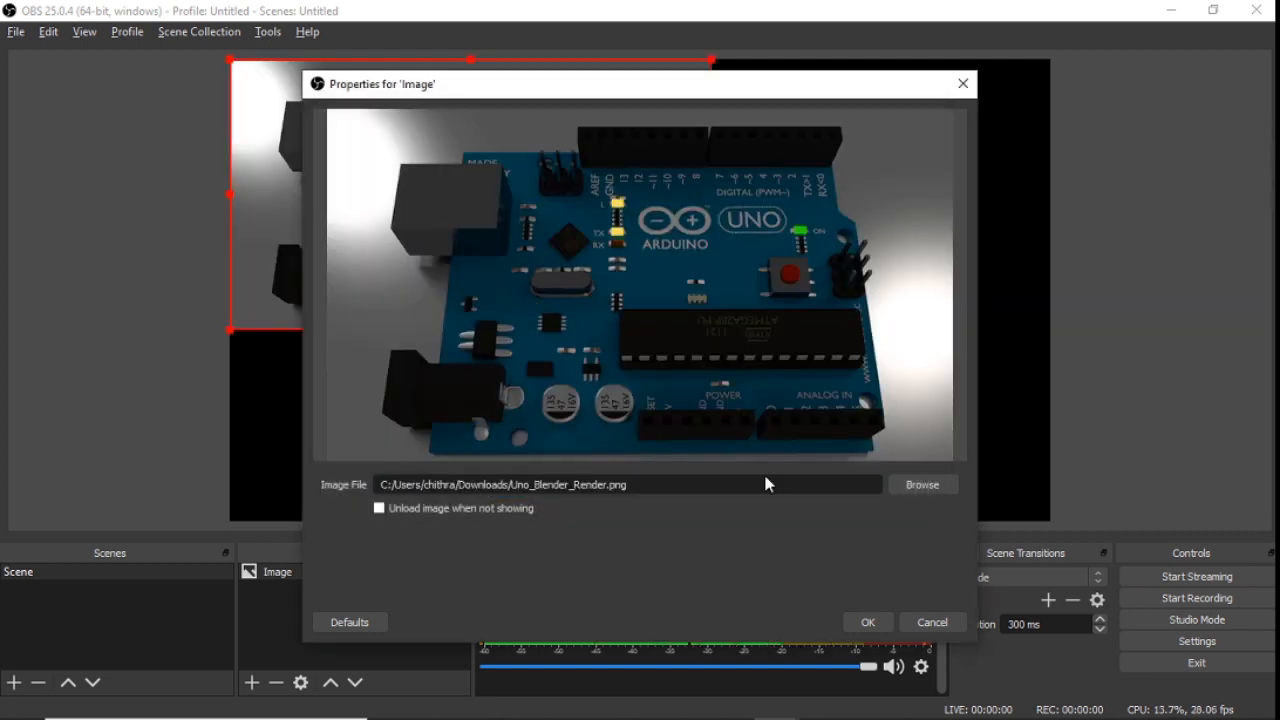
left_click(868, 622)
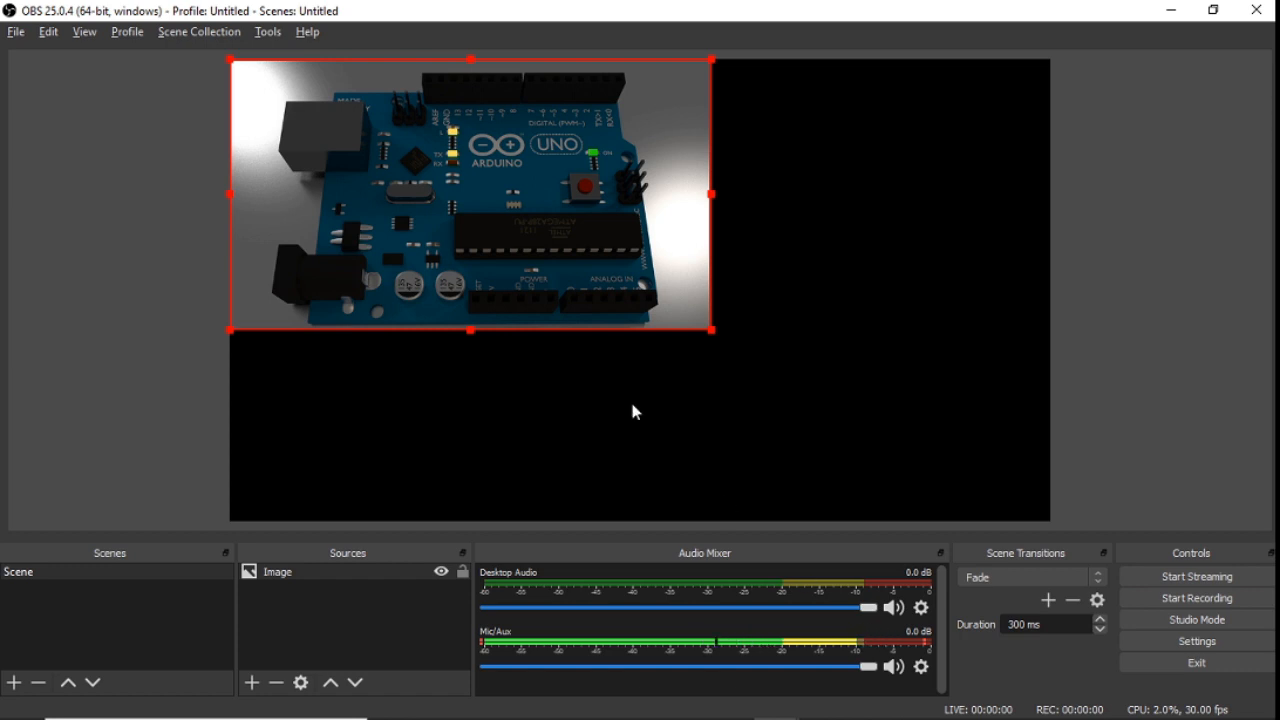
Step: Transform the Arduino image source with Fit to screen so it fills the canvas
right_click(594, 240)
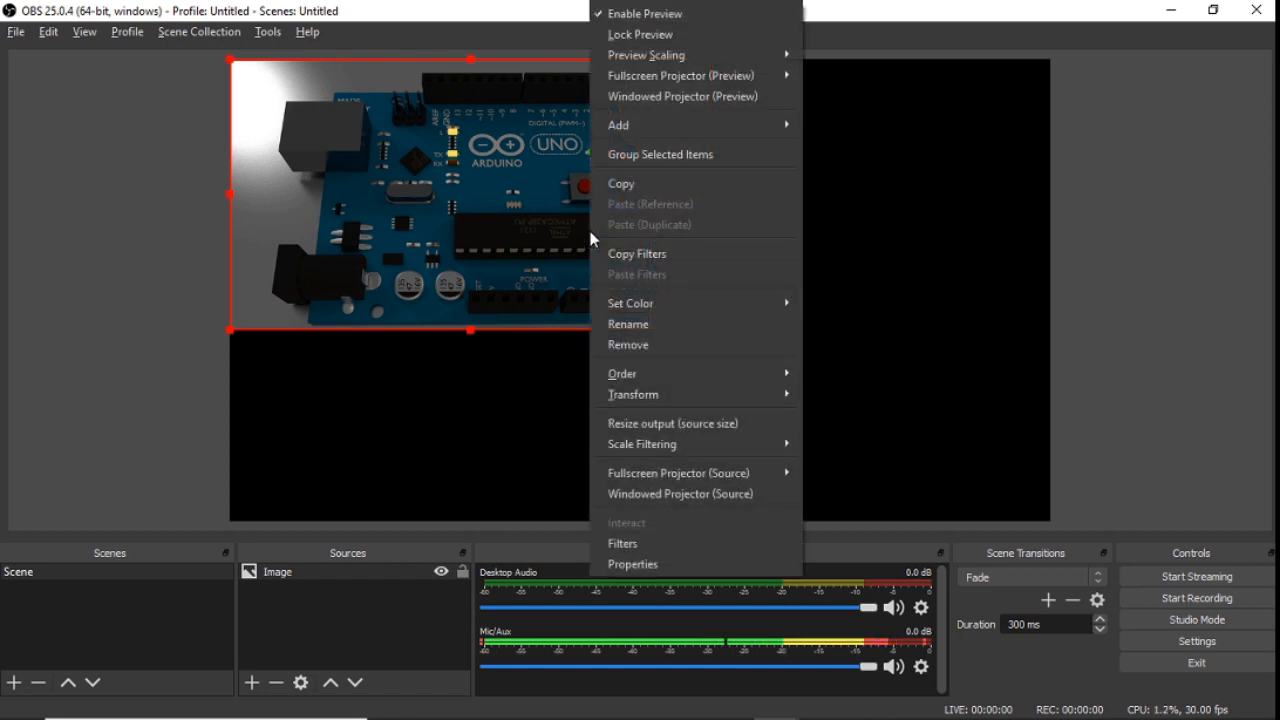
mouse_move(706, 446)
mouse_move(744, 398)
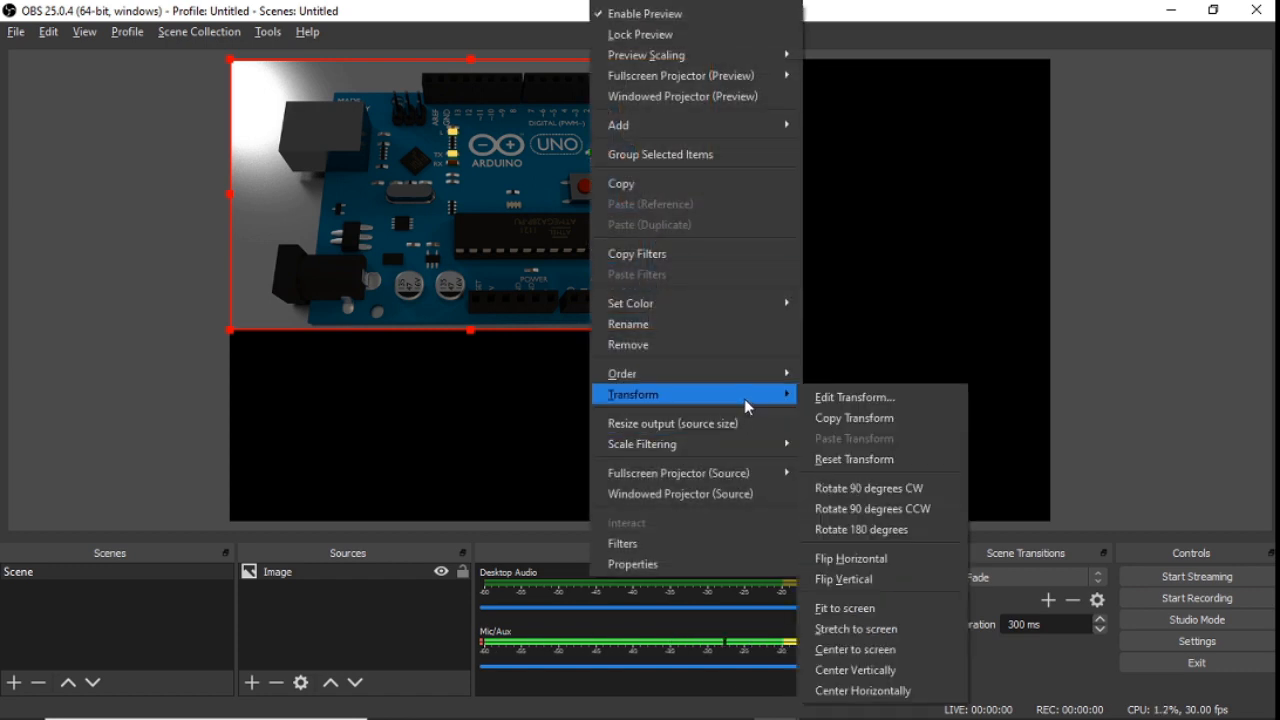
left_click(840, 607)
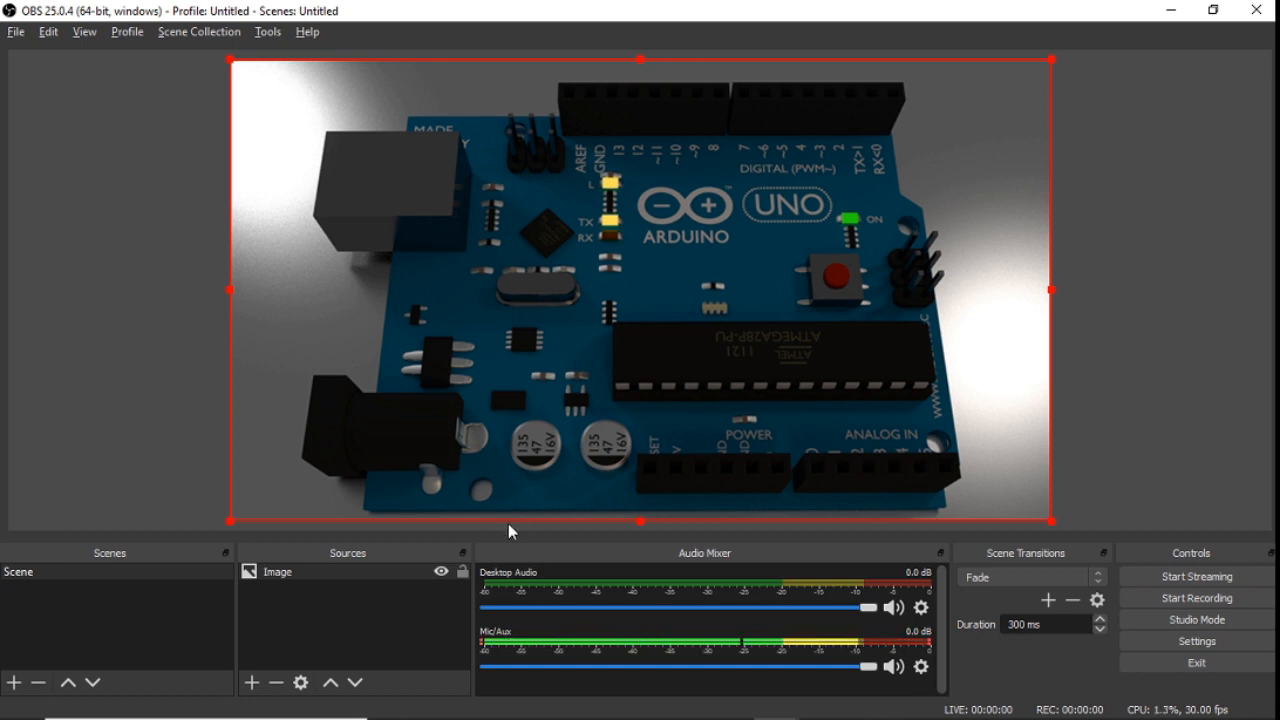
Step: Record a short clip of the image scene and stop the recording
left_click(1149, 603)
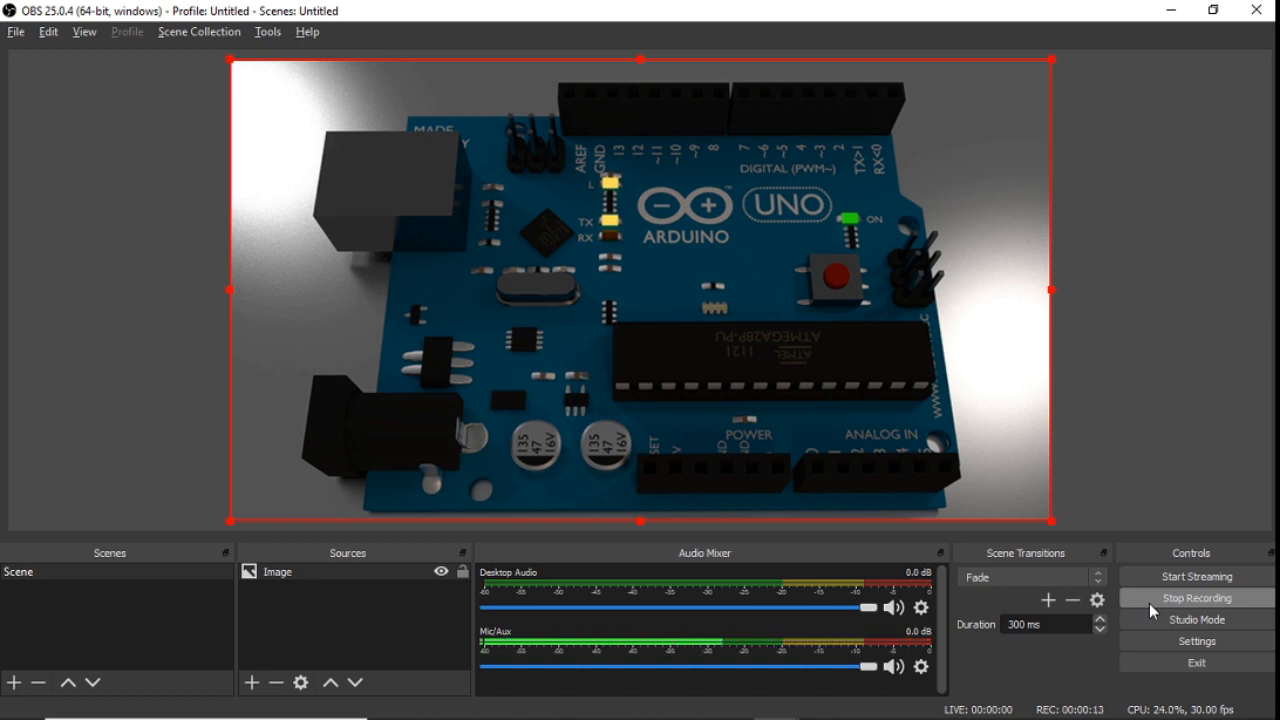
left_click(1152, 608)
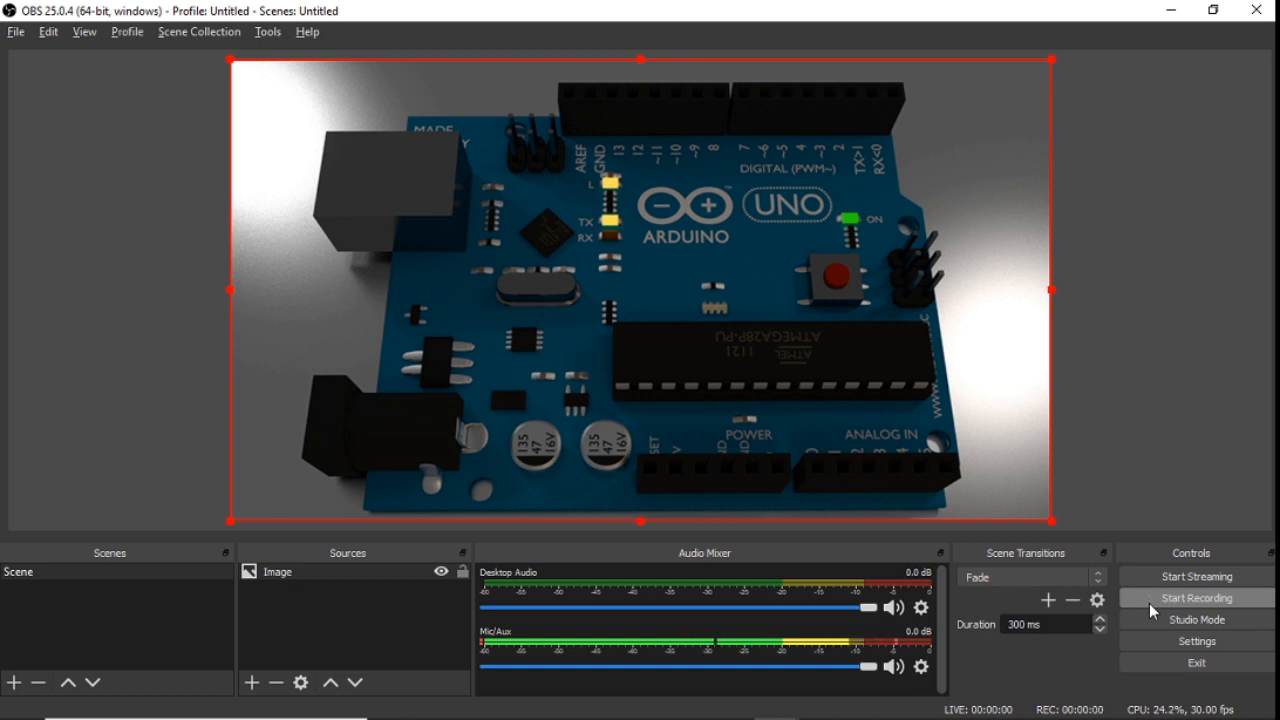
left_click(15, 33)
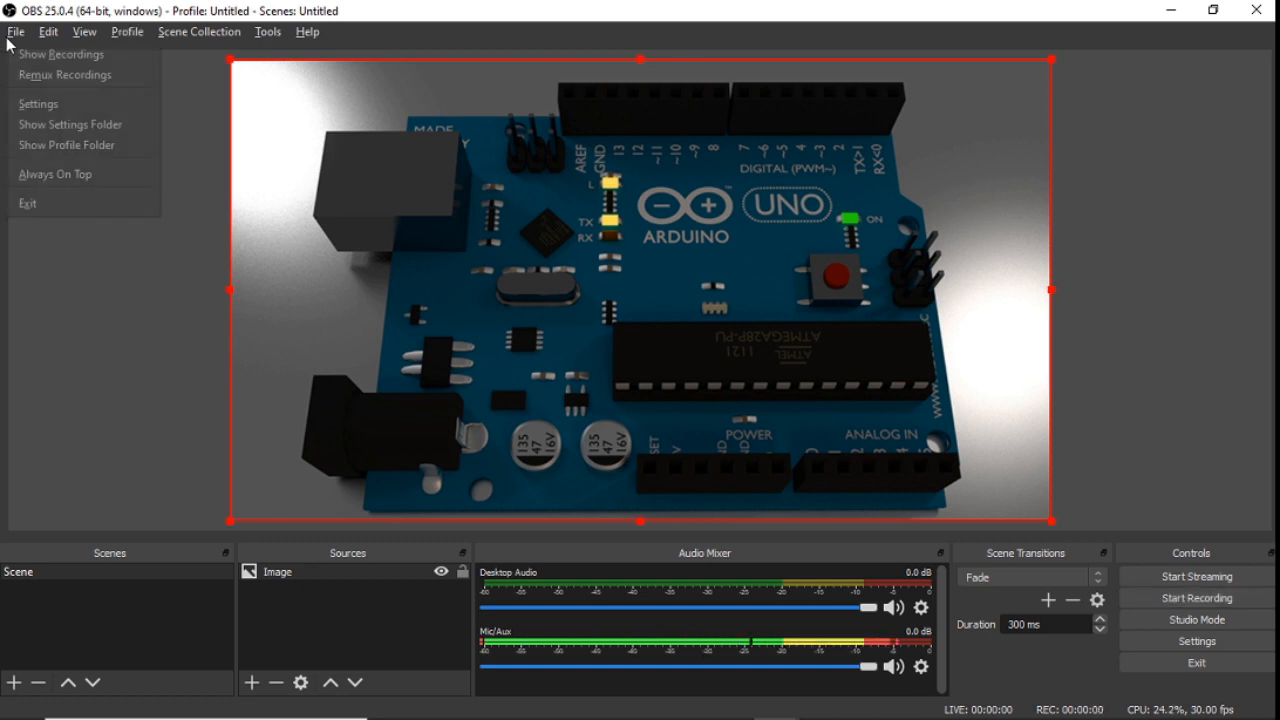
left_click(60, 54)
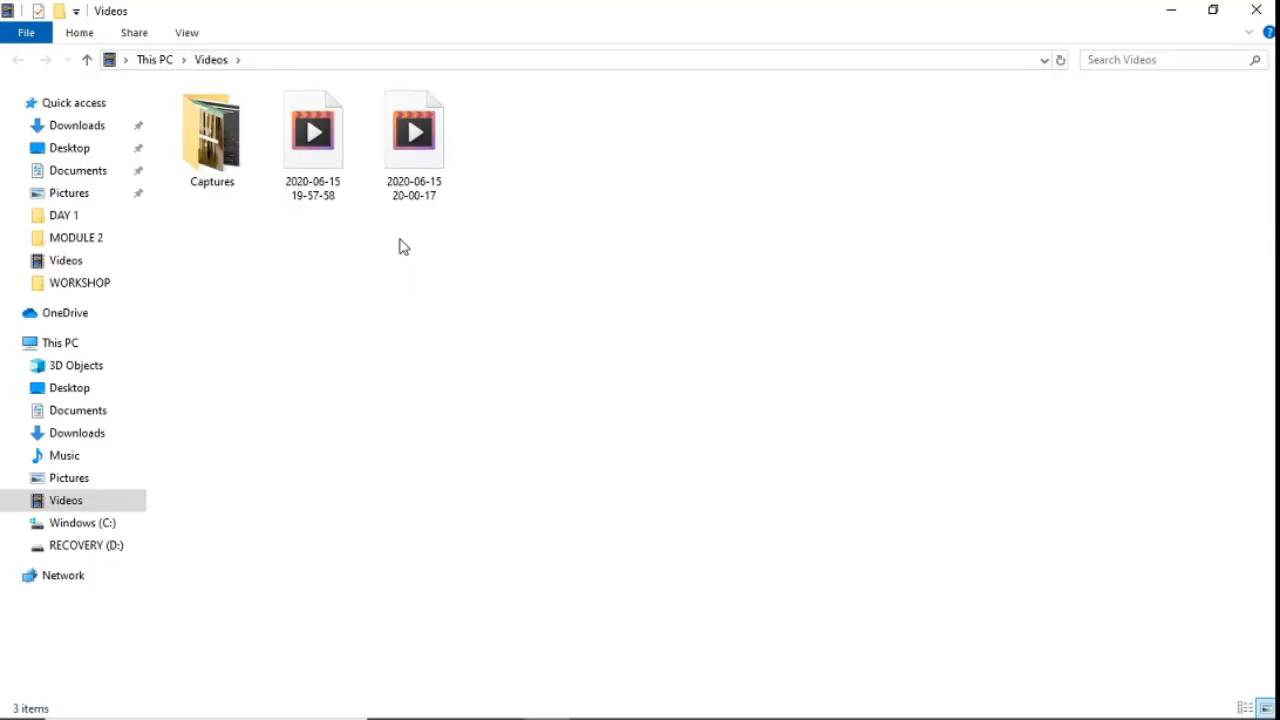
left_click(420, 162)
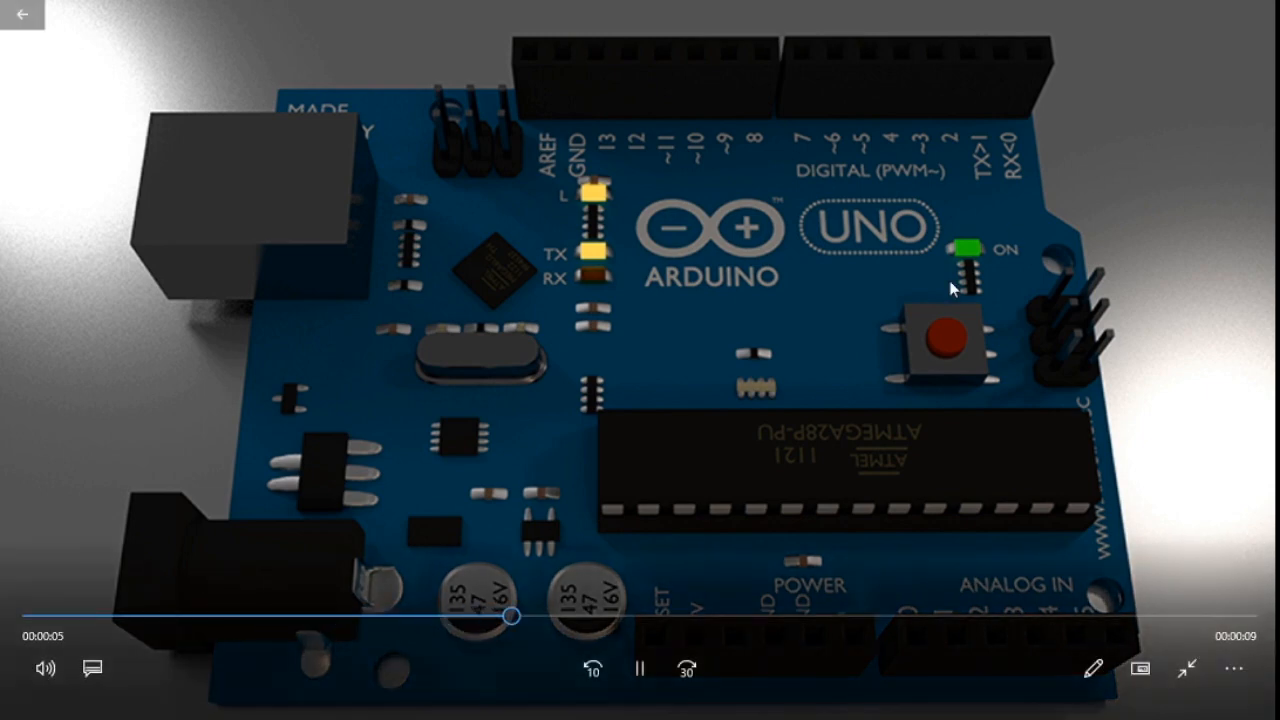
left_click(1256, 10)
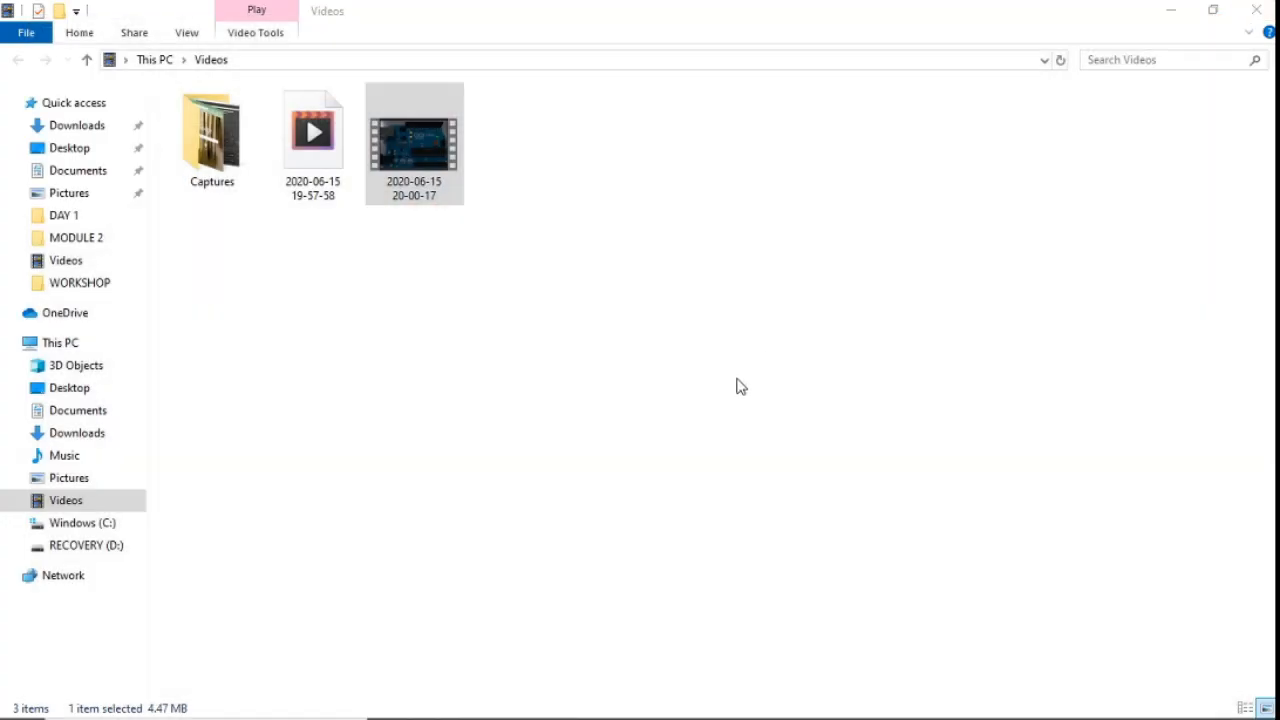
Step: Switch from the Videos folder back to OBS Studio and remove the Image source from the scene
key("alt+Tab")
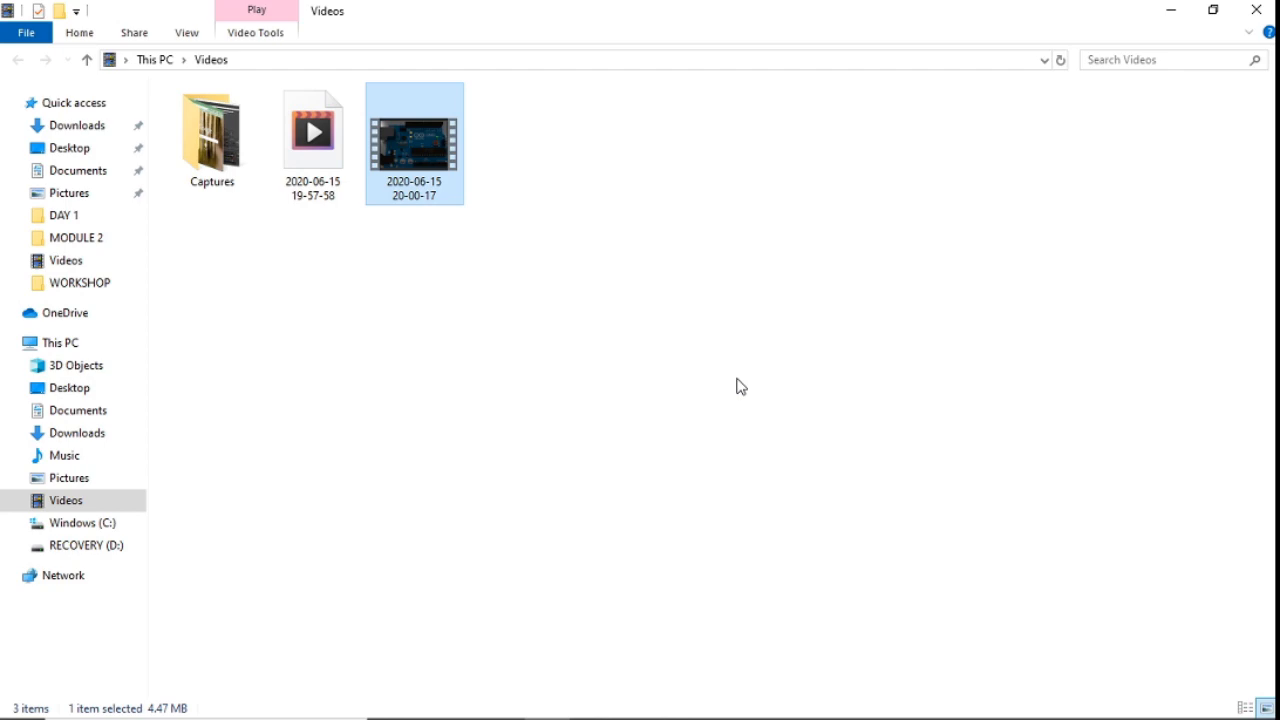
key("alt+Tab")
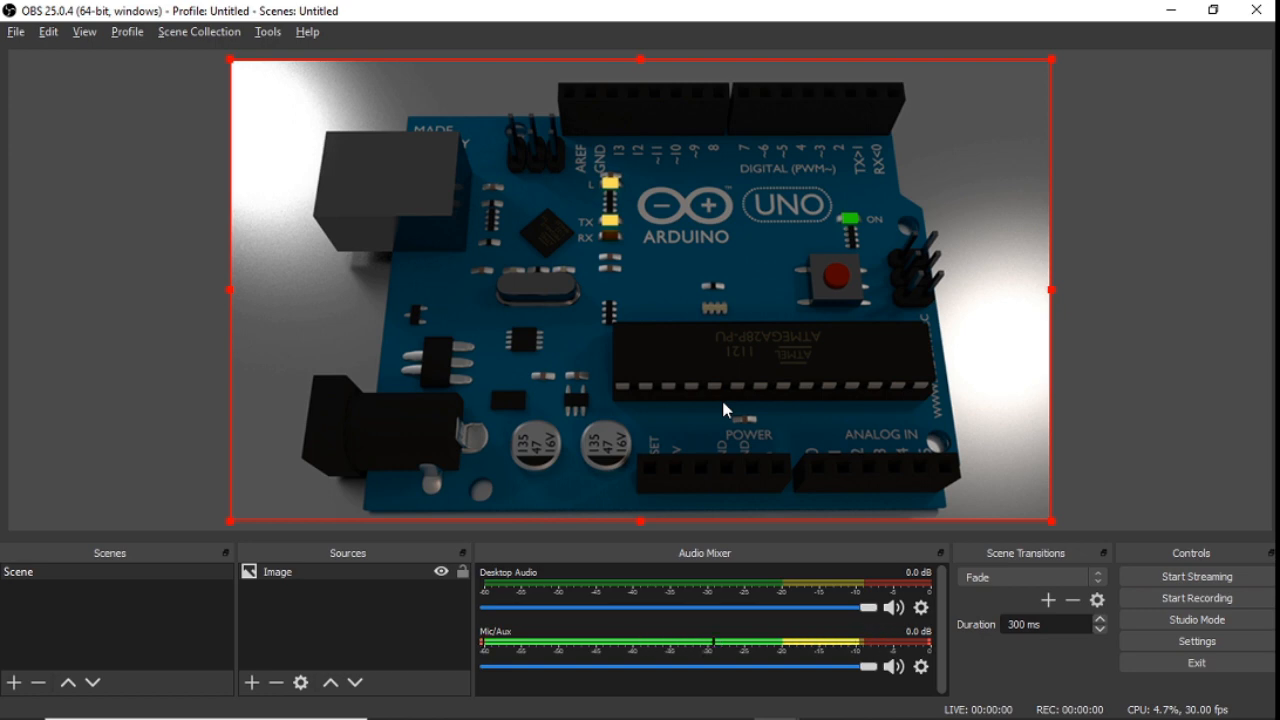
key("alt+Tab")
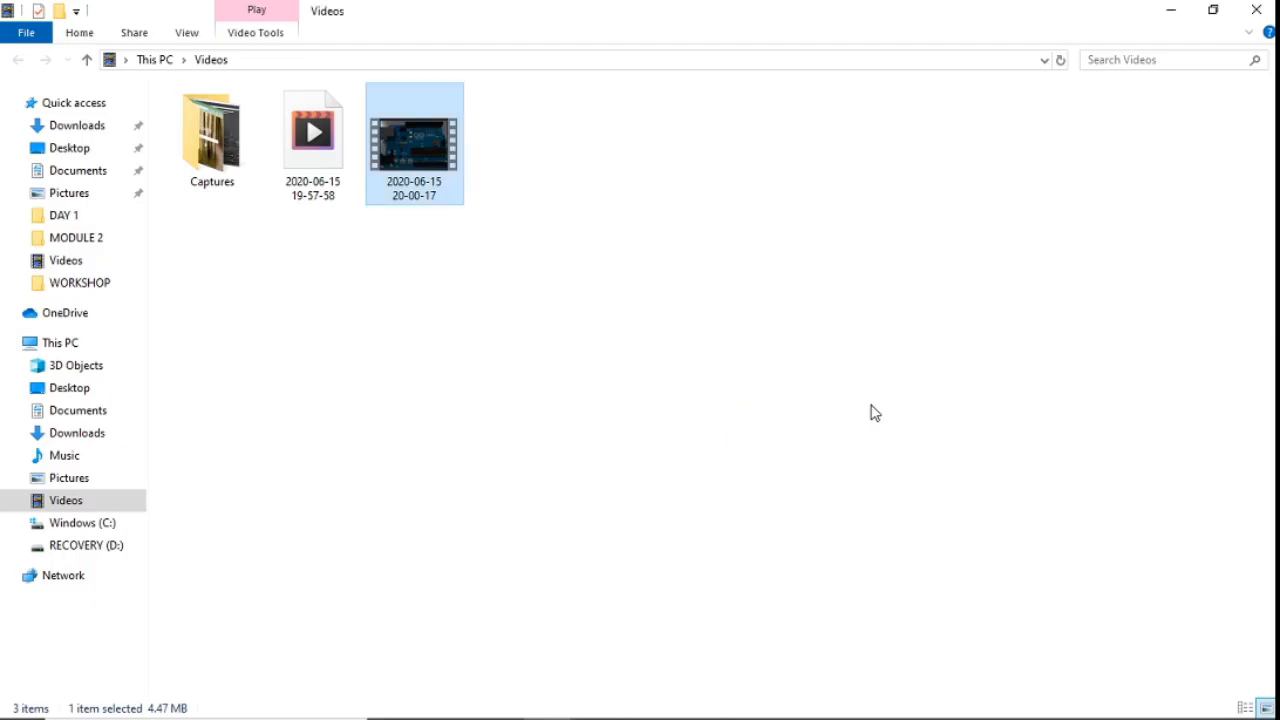
key("alt+Tab")
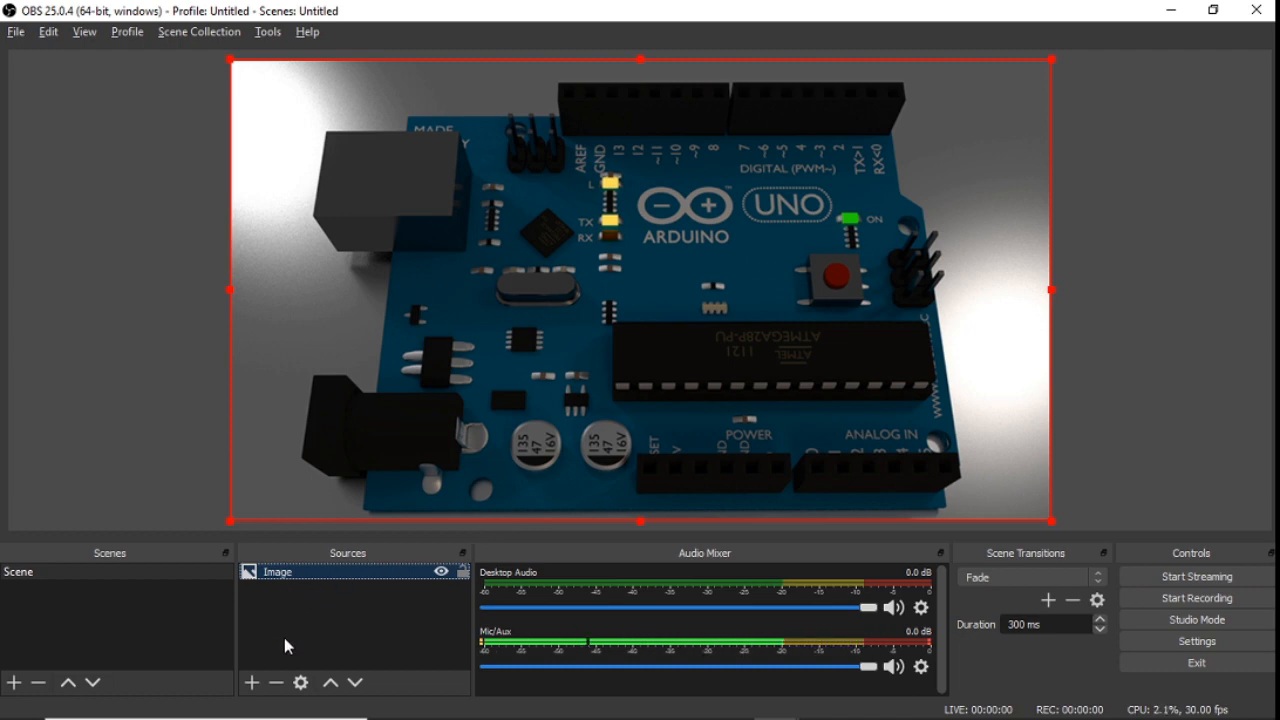
left_click(276, 683)
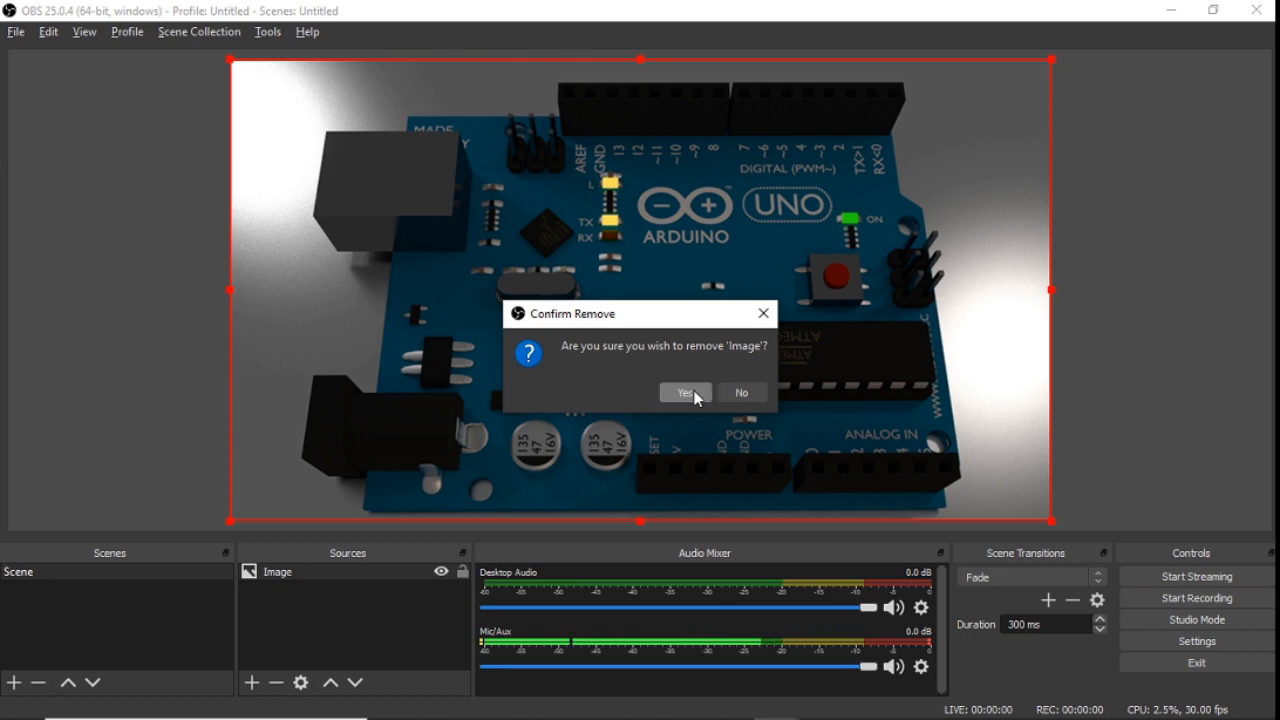
left_click(686, 393)
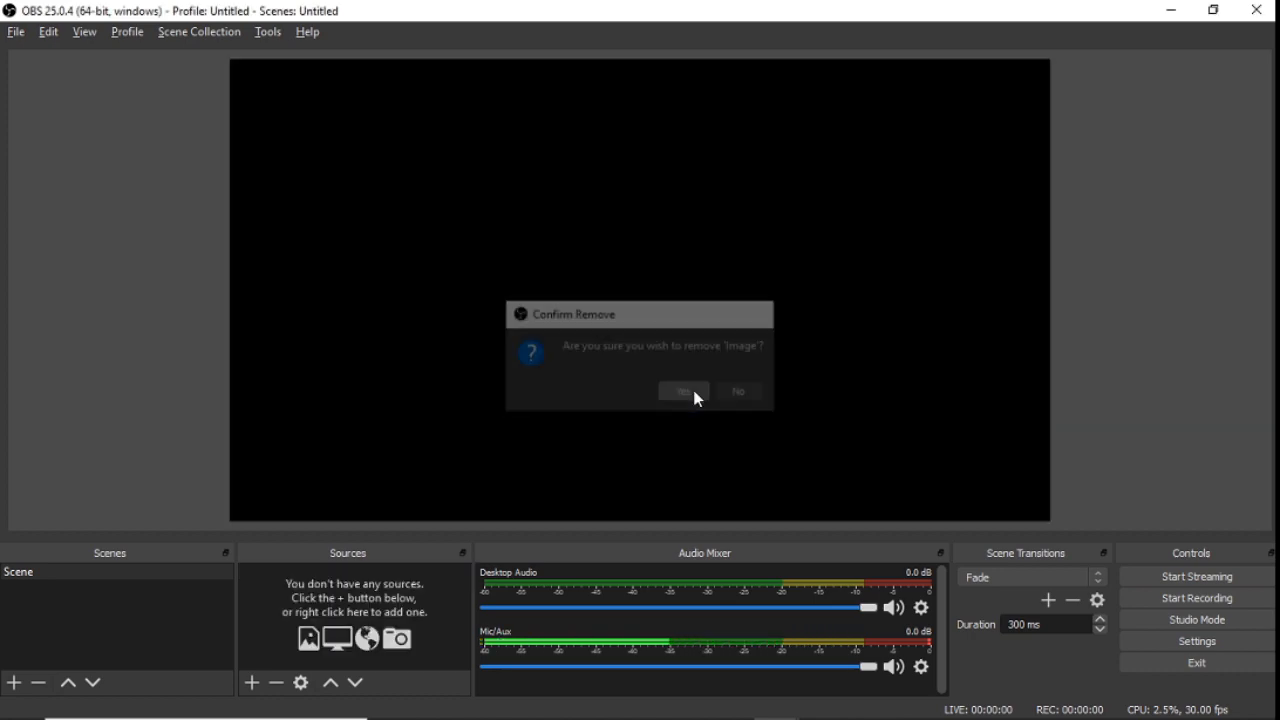
Step: Create a new Image Slide Show source with the default name and keep it visible
left_click(251, 682)
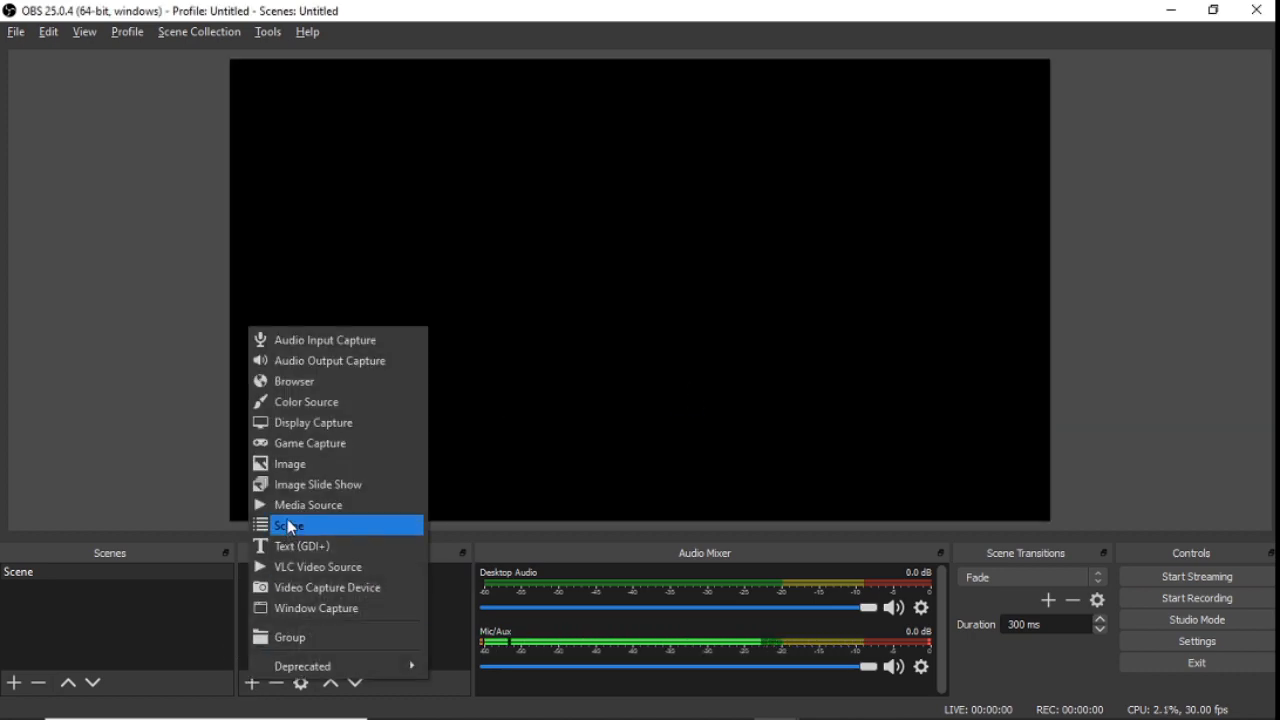
left_click(295, 486)
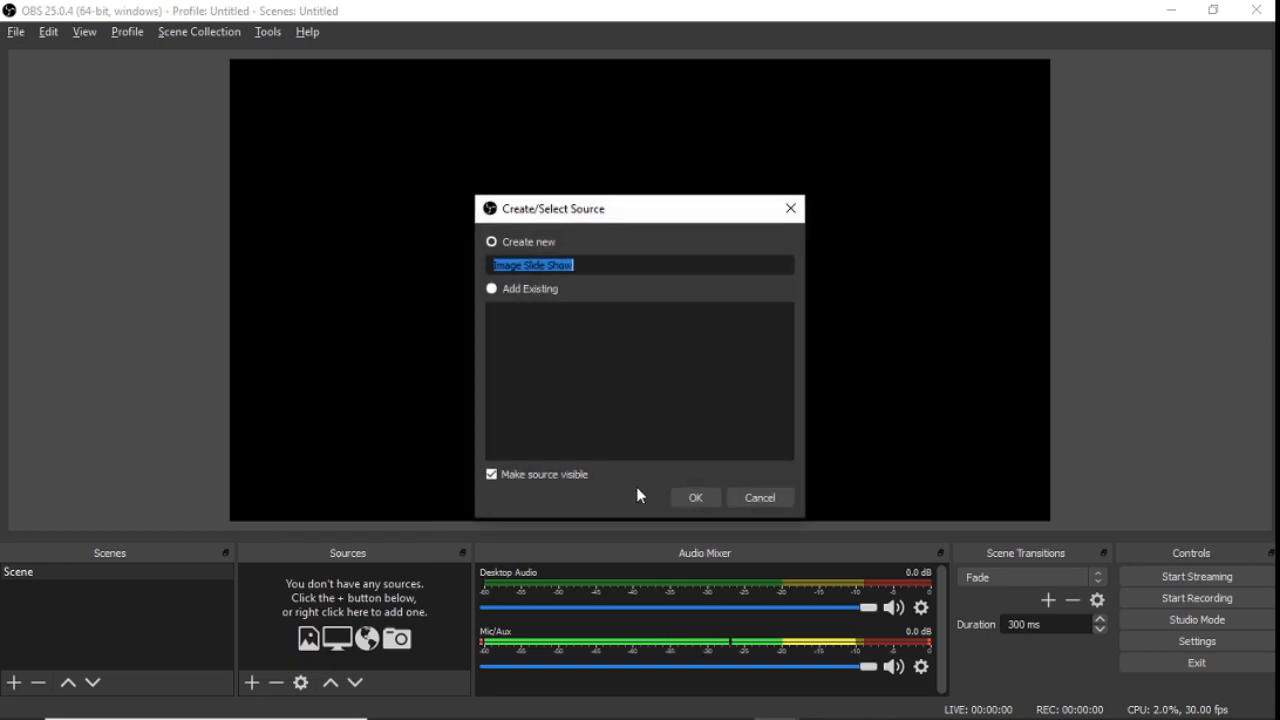
left_click(695, 497)
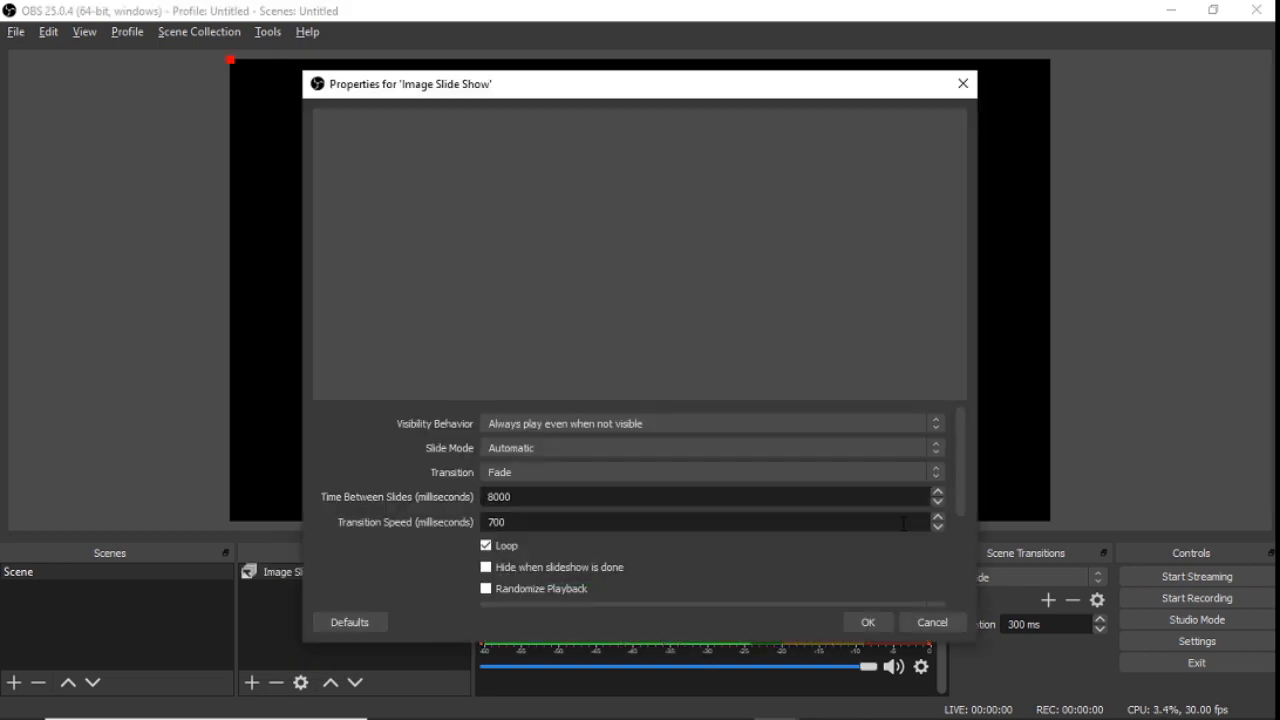
Step: Add Uno_Blender_Render, render-back8 and images (16) from Downloads to the slide show's image files and select the render-back8 entry
left_click_drag(961, 470, 964, 587)
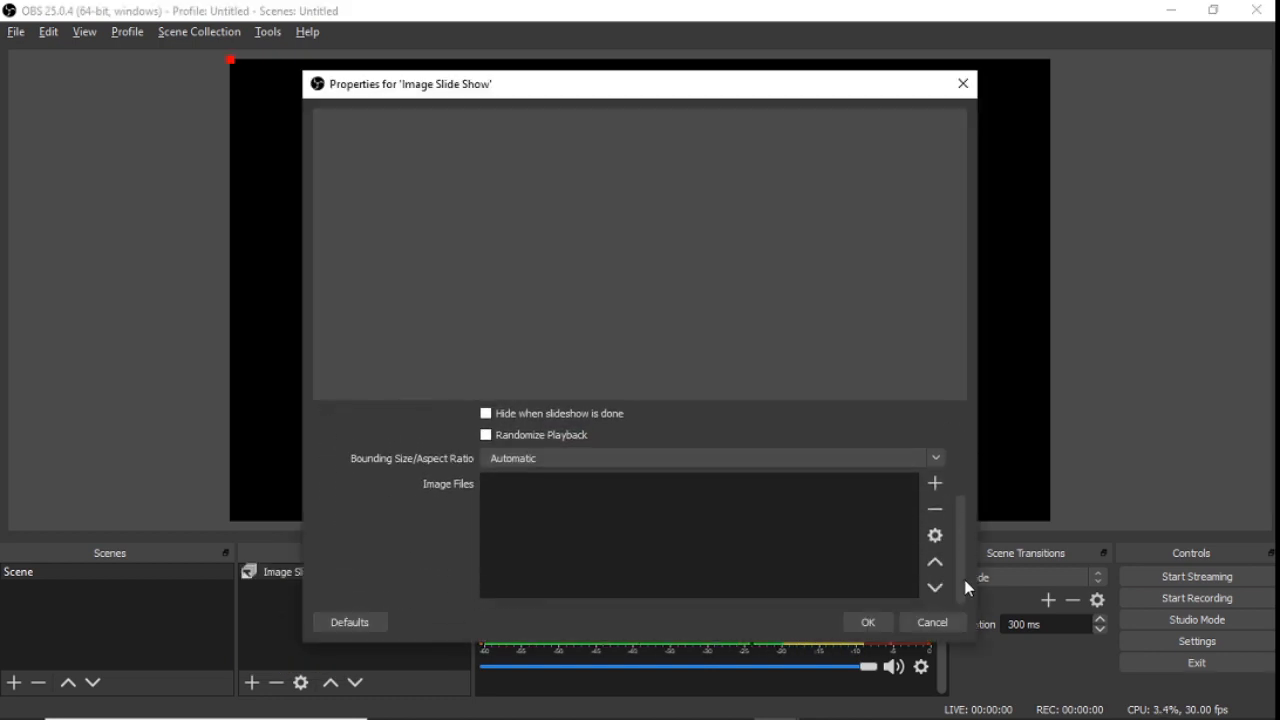
left_click(935, 484)
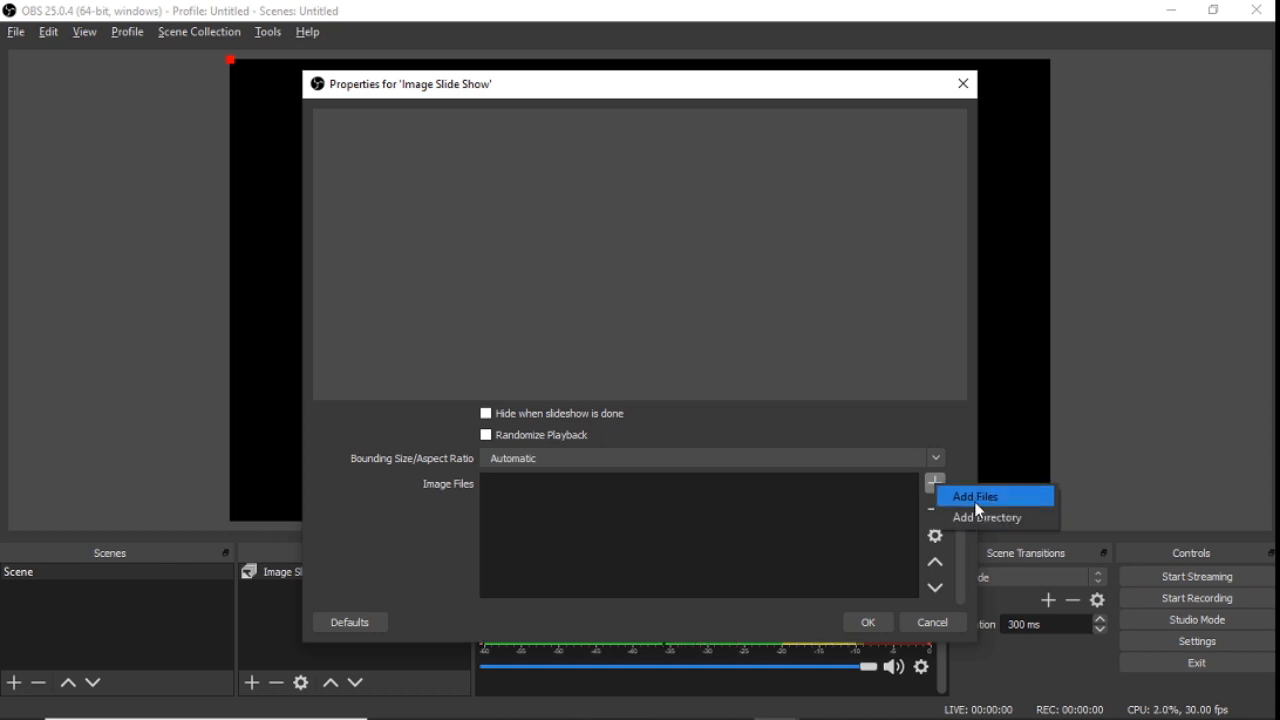
left_click(977, 503)
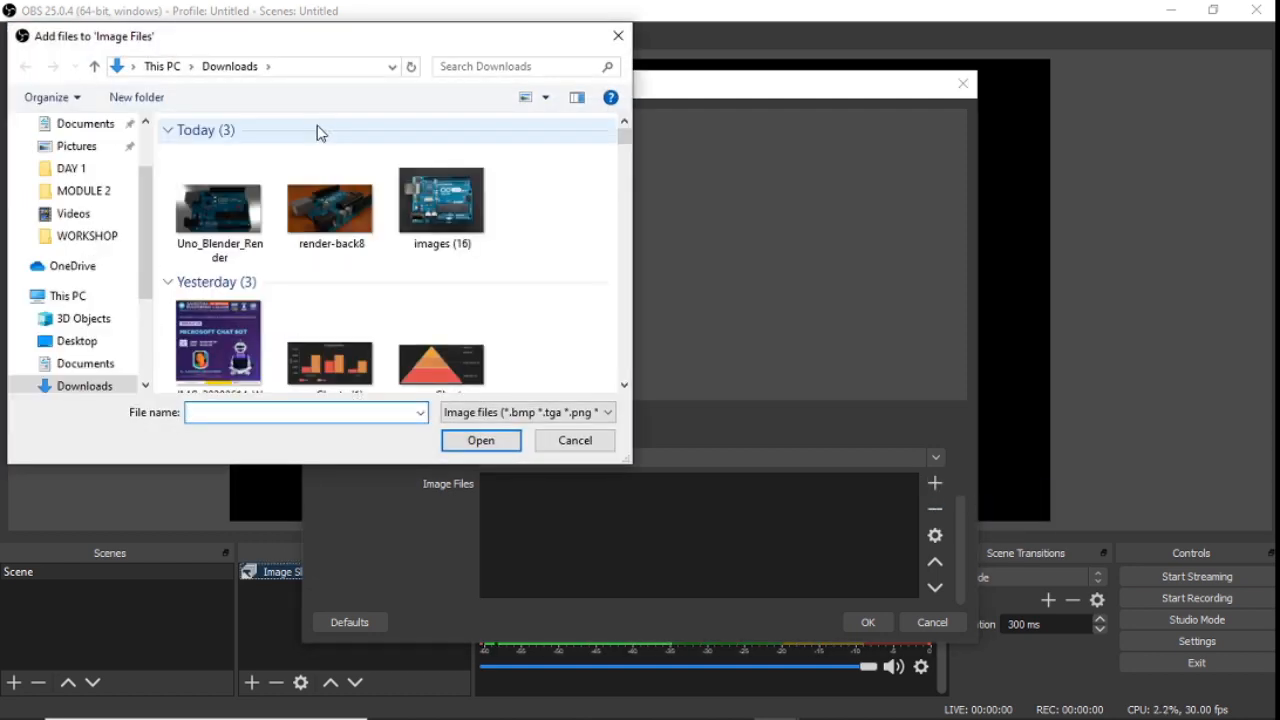
left_click(233, 207)
key("shift+Right")
key("shift+Right")
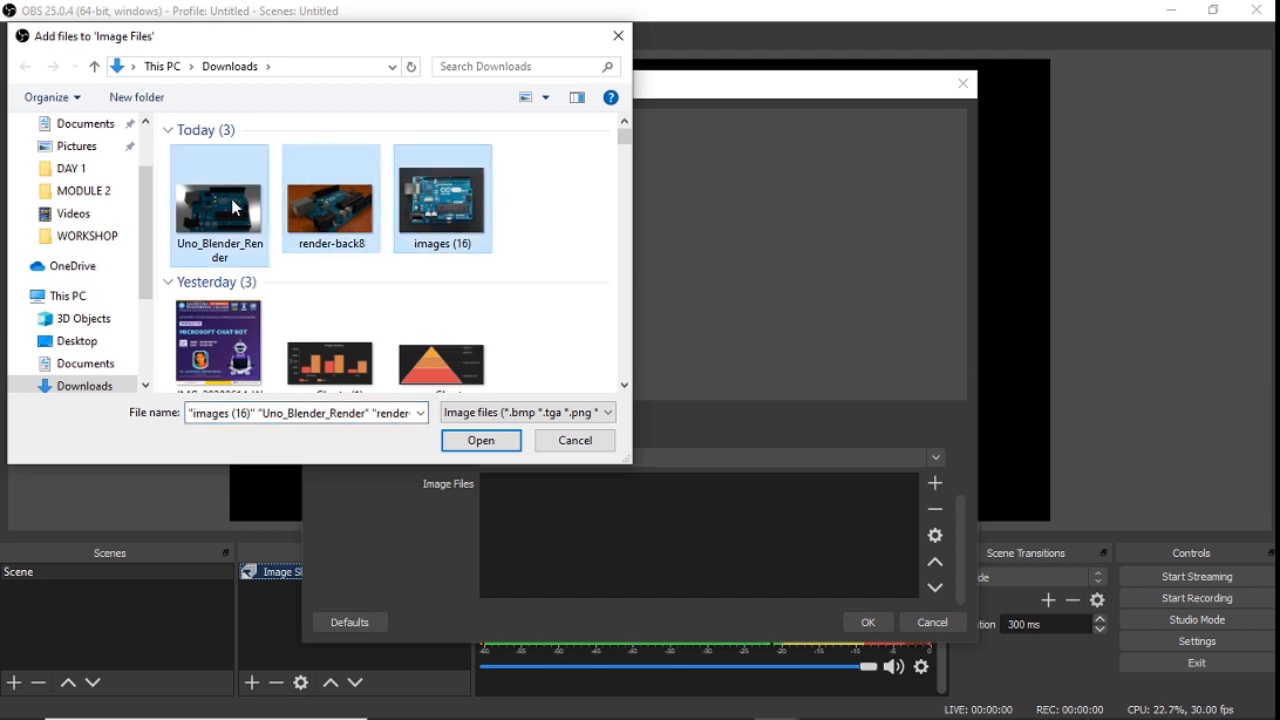
key("Return")
left_click(693, 497)
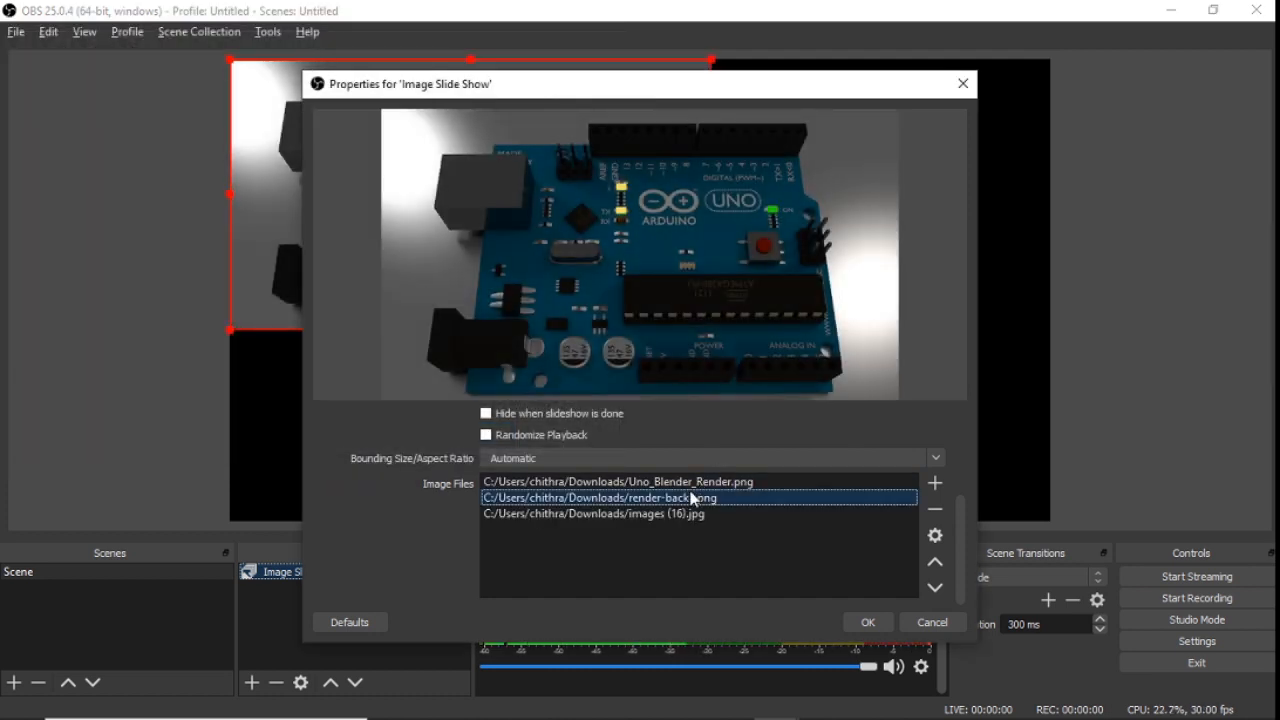
Step: Accept the slide show's image list and fit the Image Slide Show source to the screen
left_click(691, 481)
left_click(687, 511)
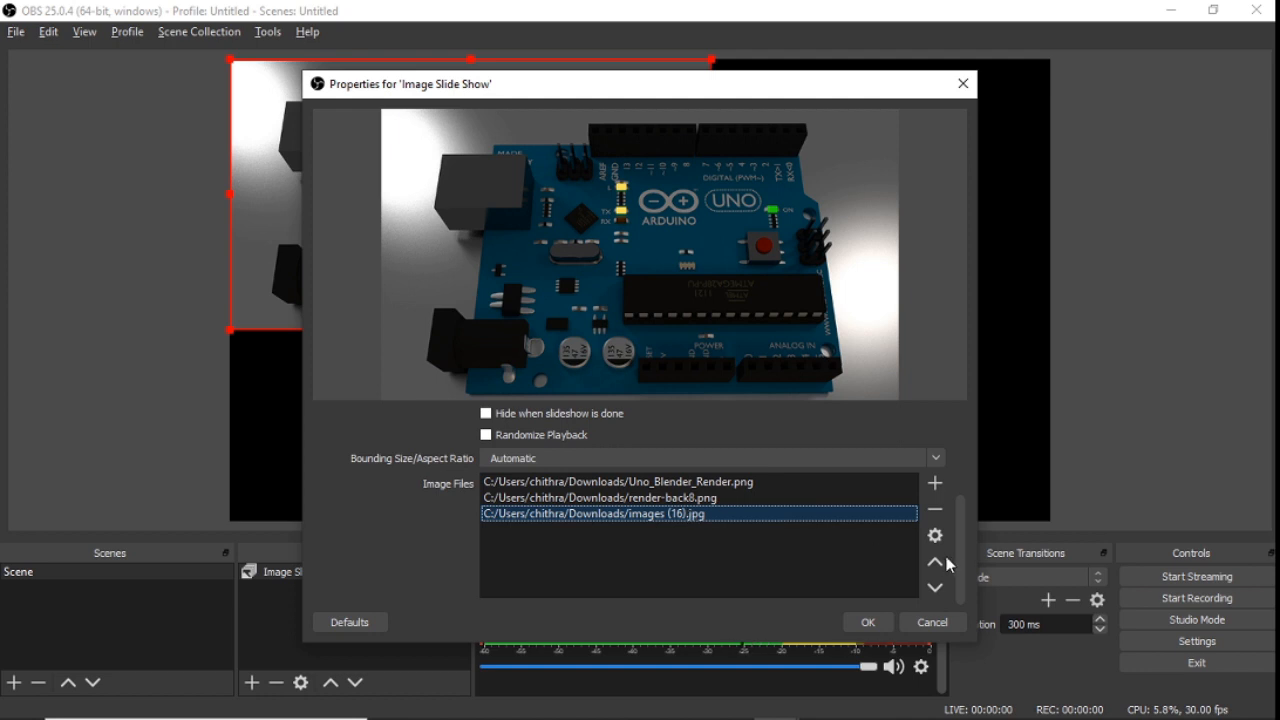
left_click(783, 482)
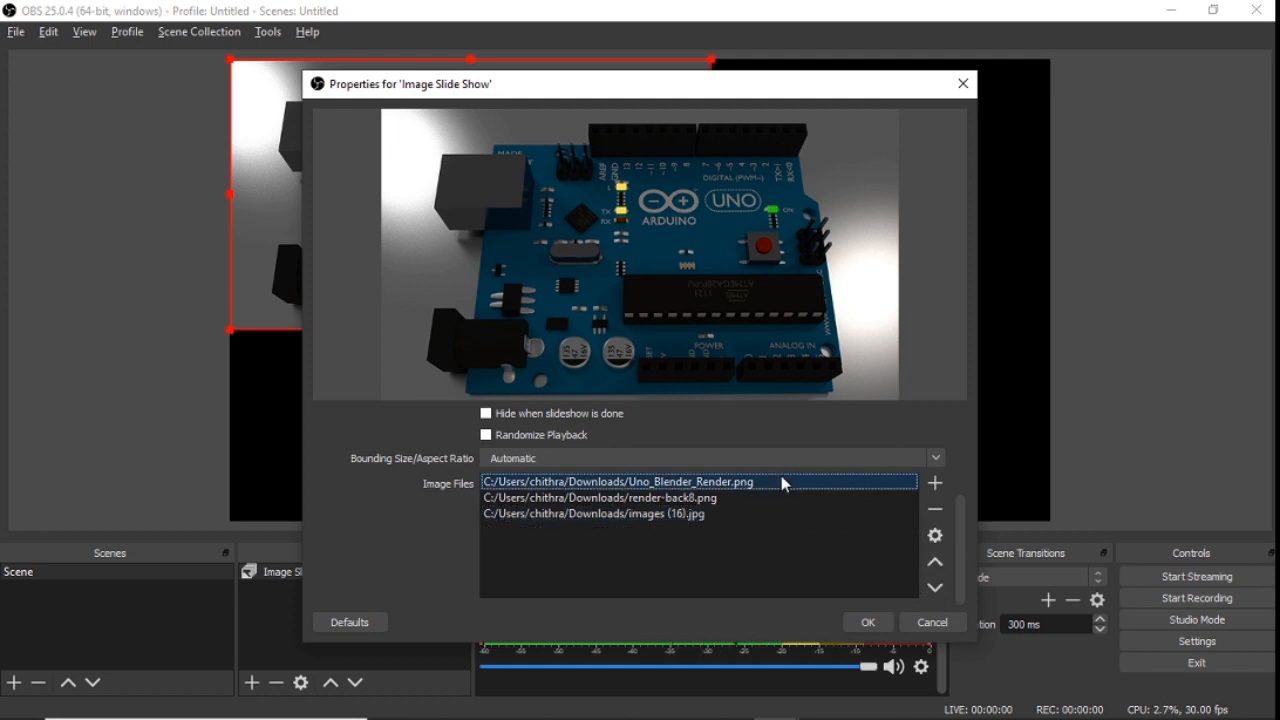
left_click(866, 622)
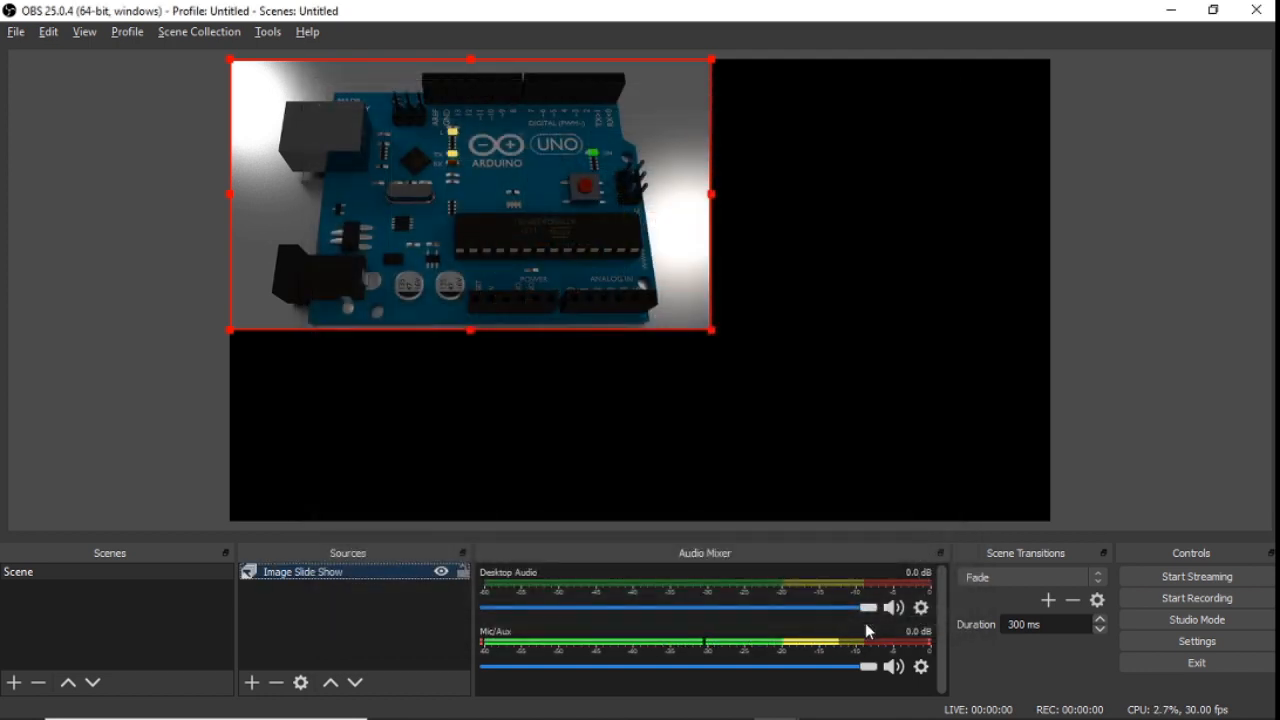
right_click(579, 269)
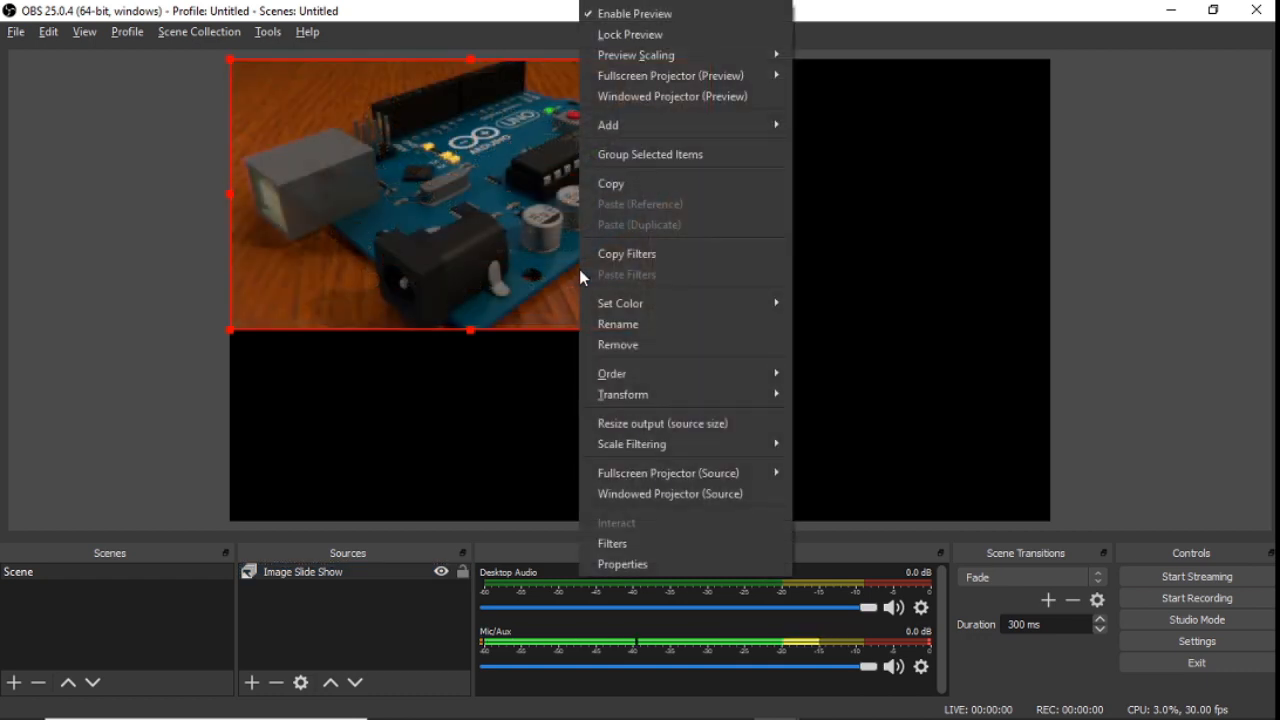
mouse_move(751, 394)
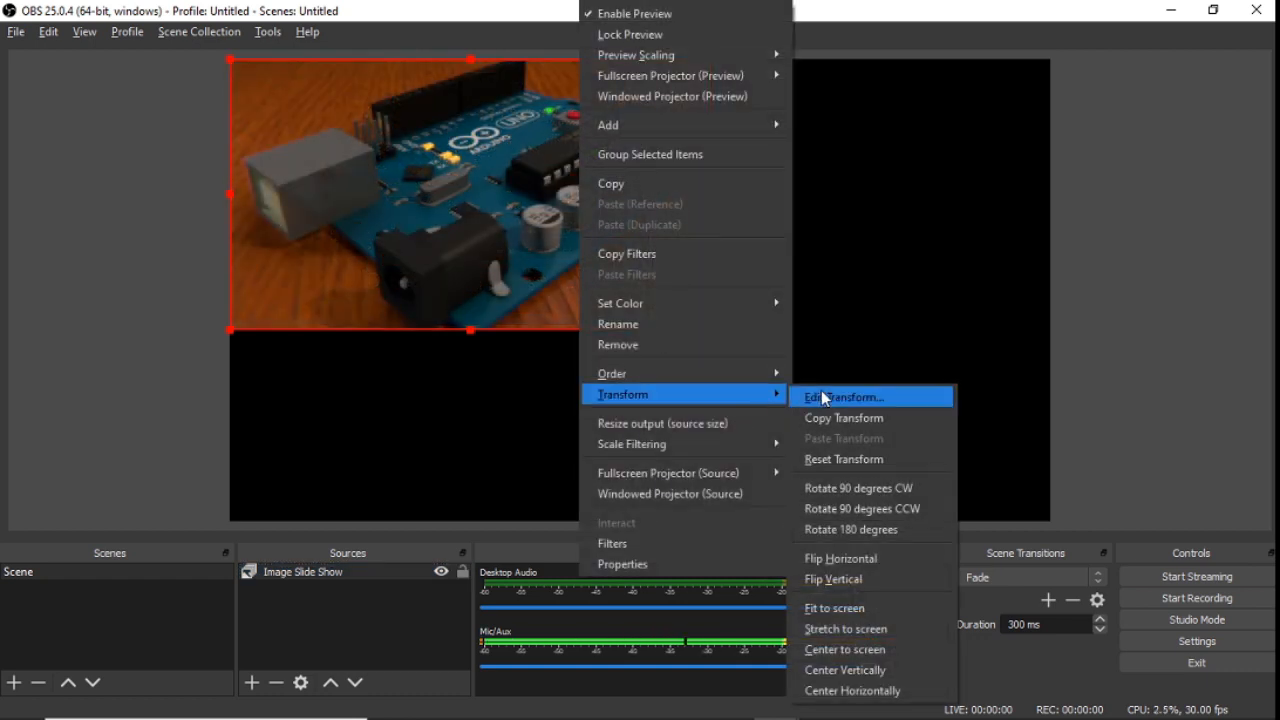
left_click(830, 610)
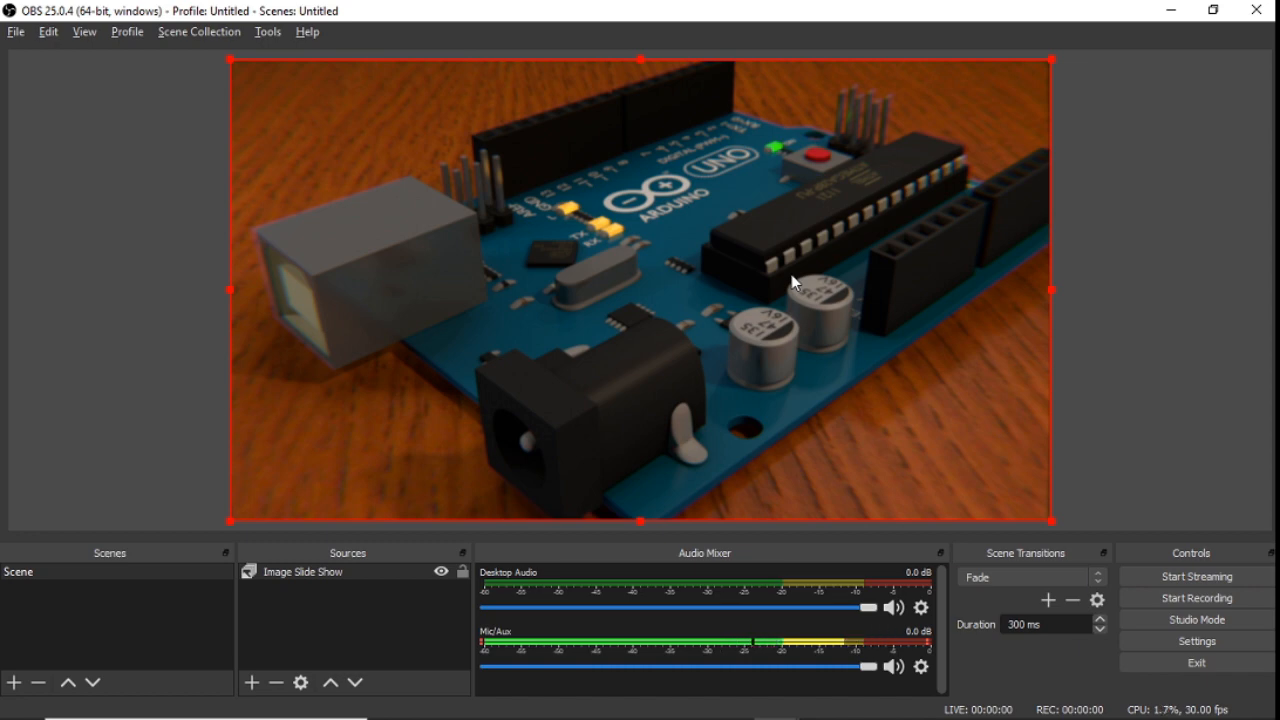
Step: Set the Image Slide Show's slide mode to Manual (Use hotkeys to control slideshow) and apply the properties
right_click(793, 280)
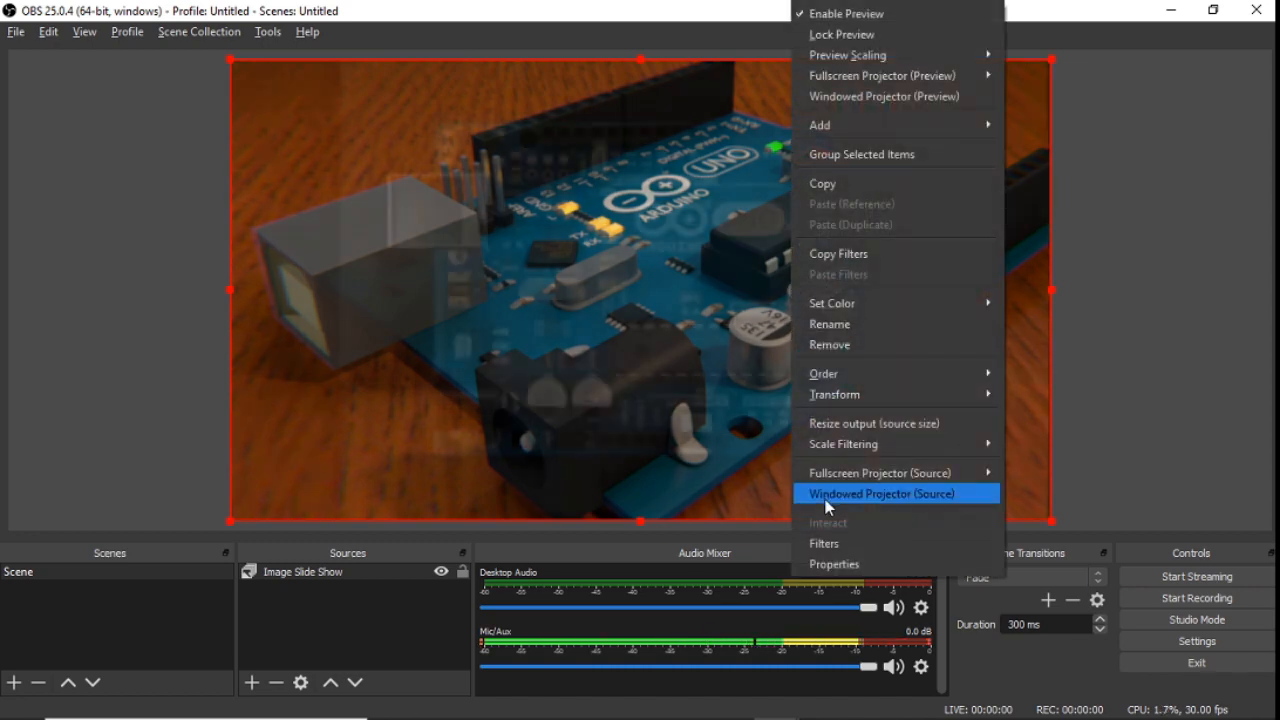
left_click(829, 564)
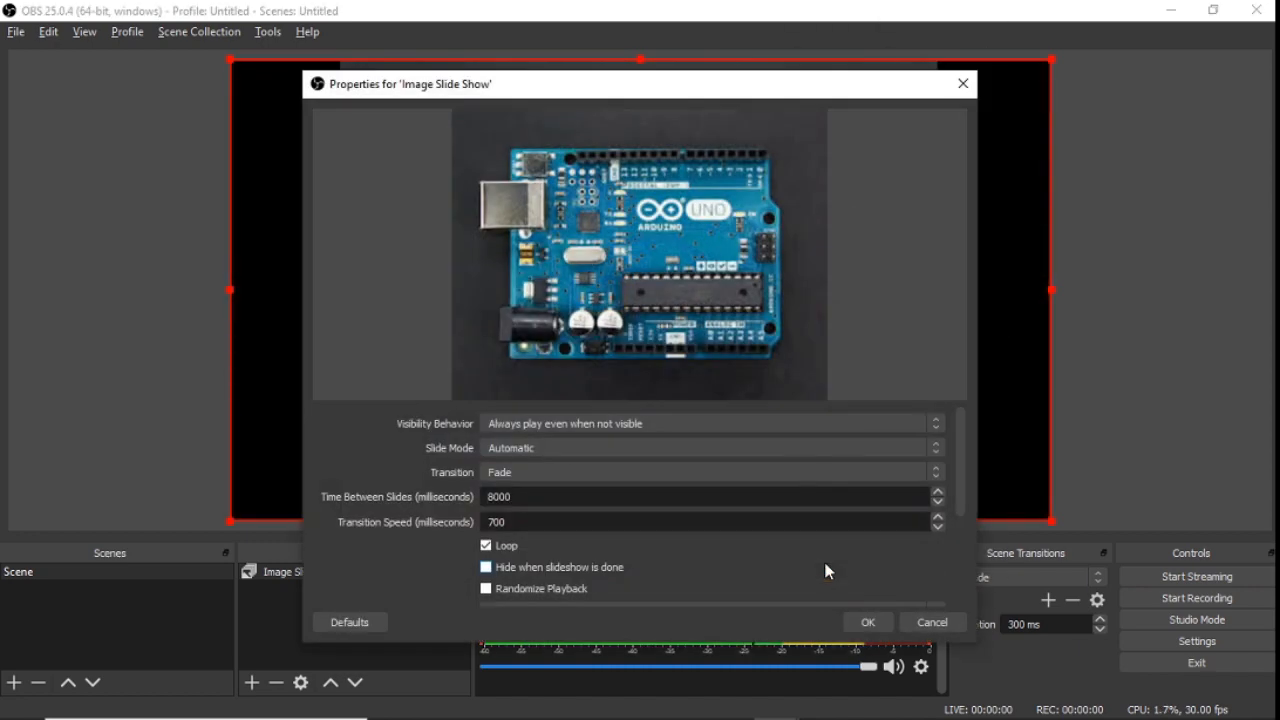
left_click(510, 449)
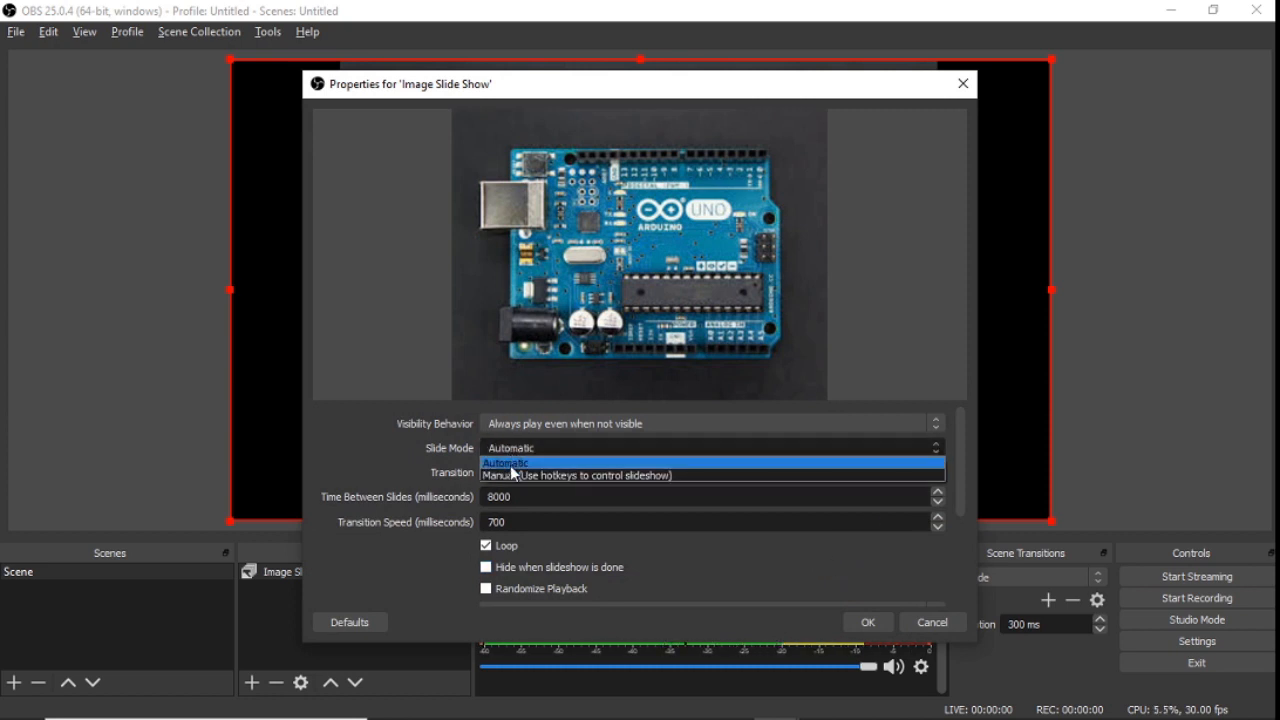
left_click(510, 475)
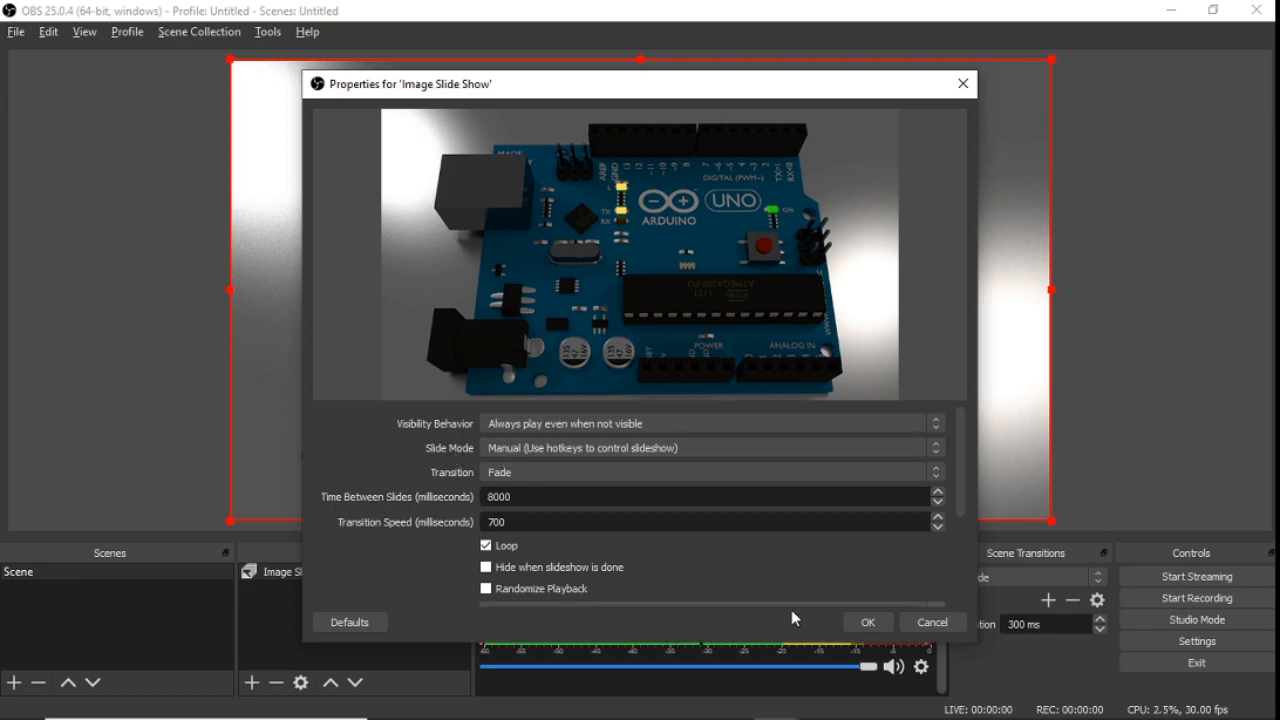
left_click(849, 621)
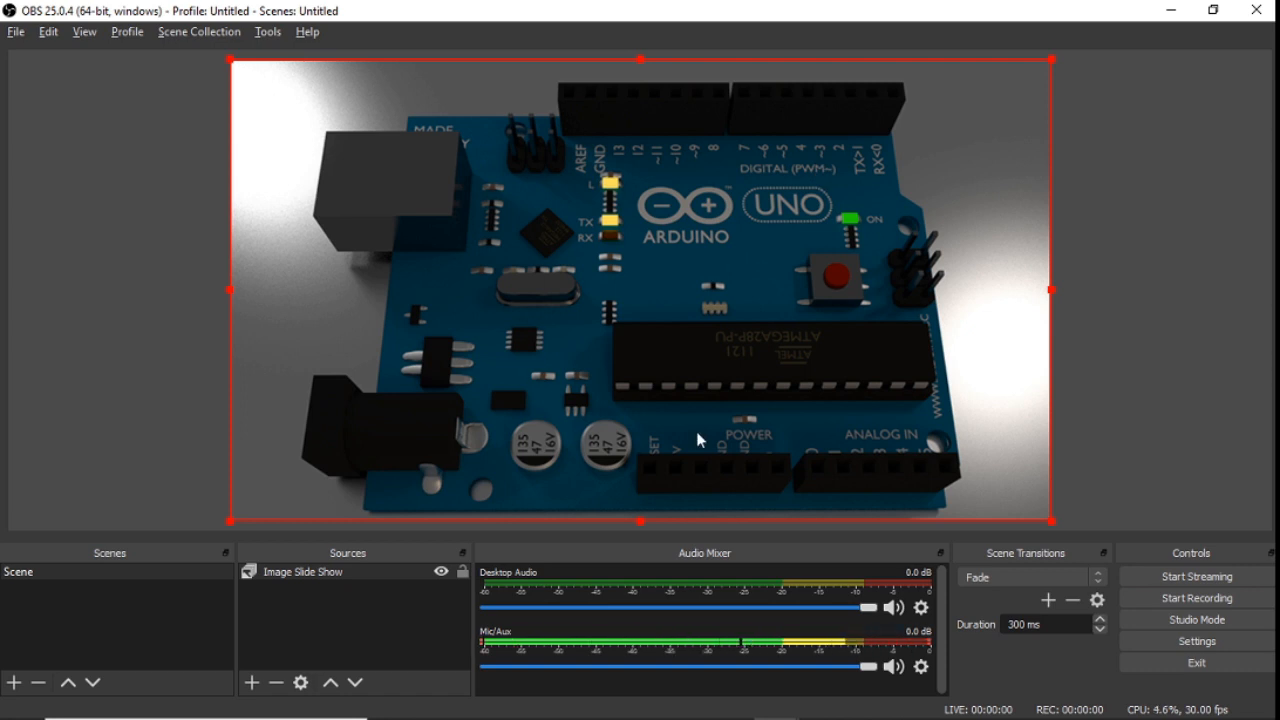
Step: Assign the Image Slide Show hotkeys A for Next Slide and S for Previous Slide, and save the settings
left_click(13, 36)
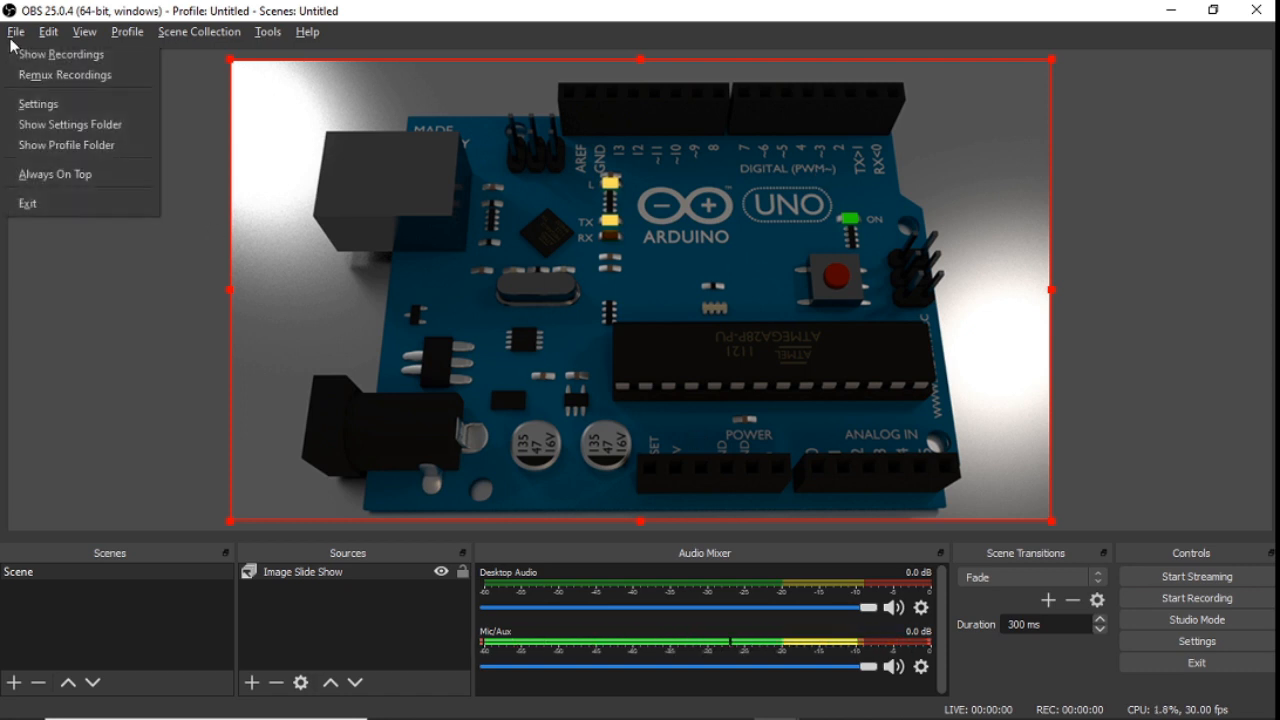
left_click(24, 104)
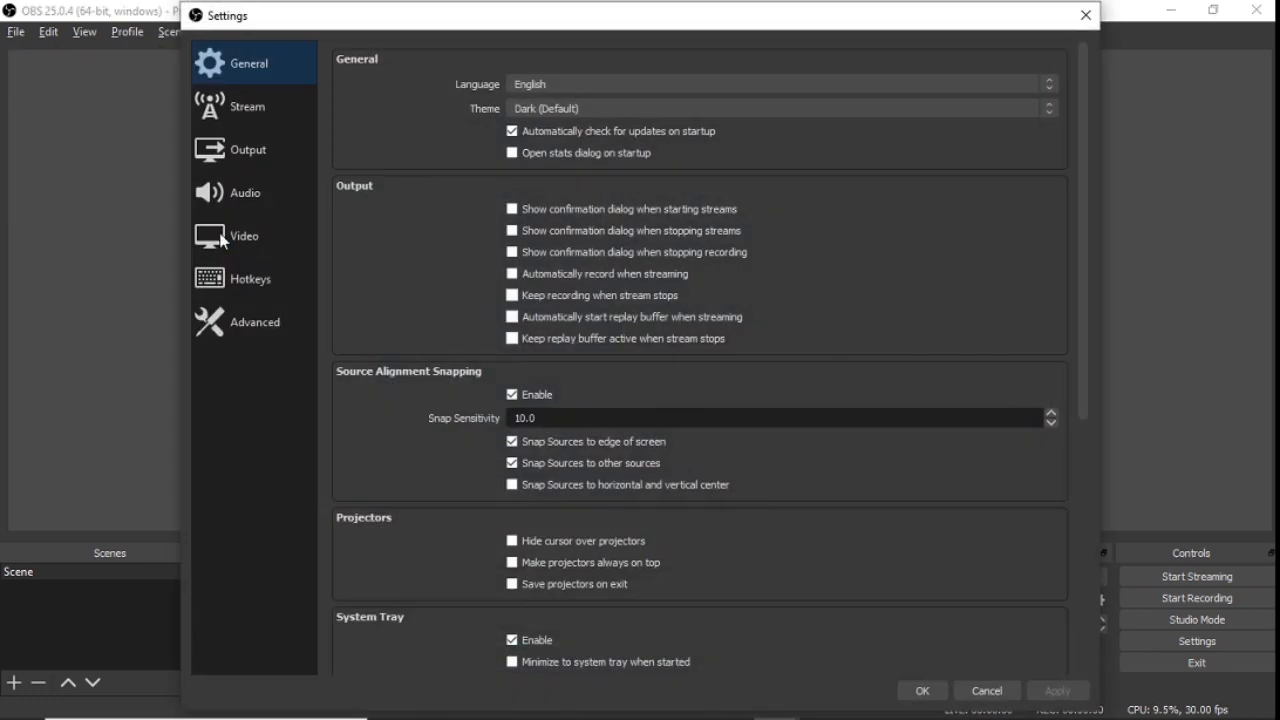
left_click(235, 272)
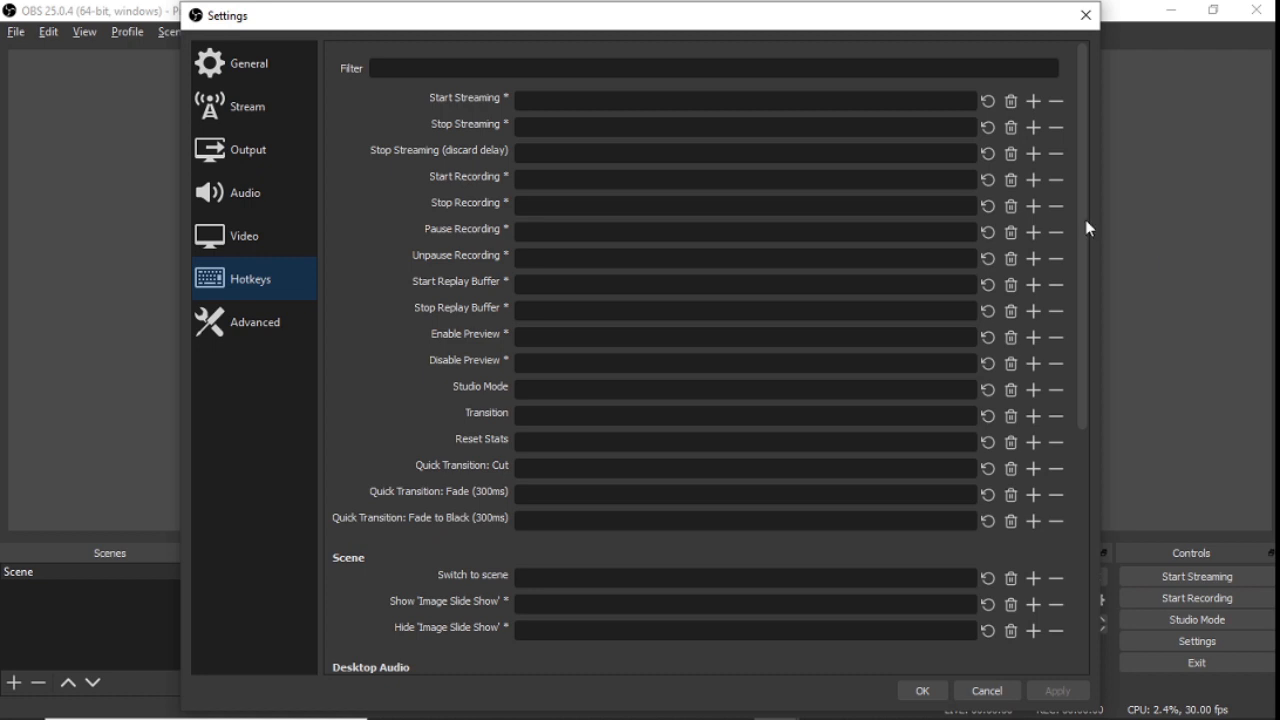
left_click_drag(1086, 221, 1111, 521)
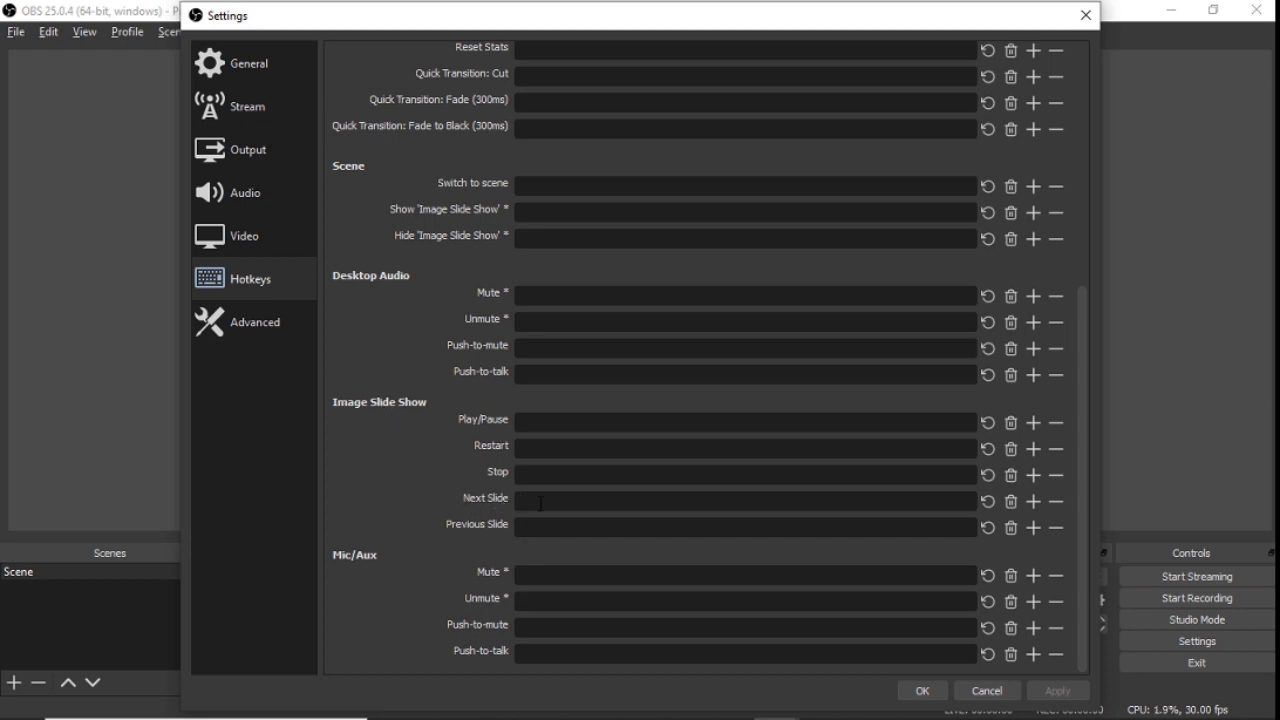
key("a")
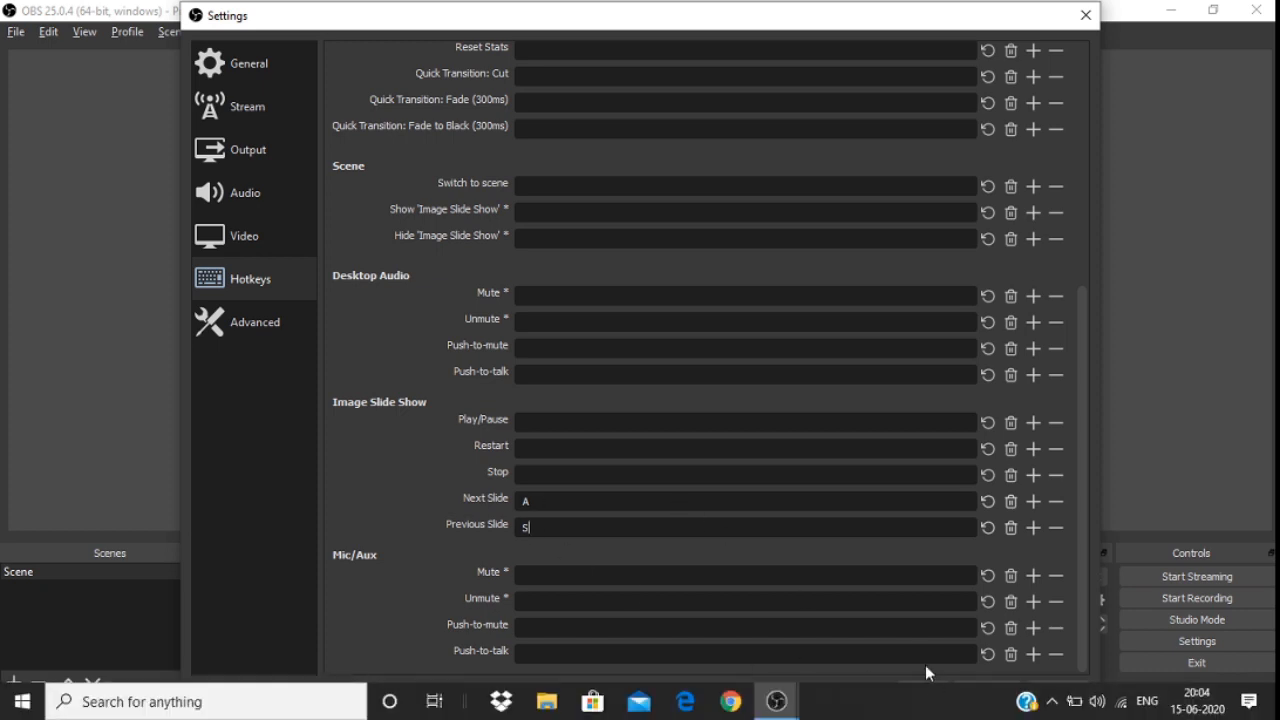
left_click(925, 691)
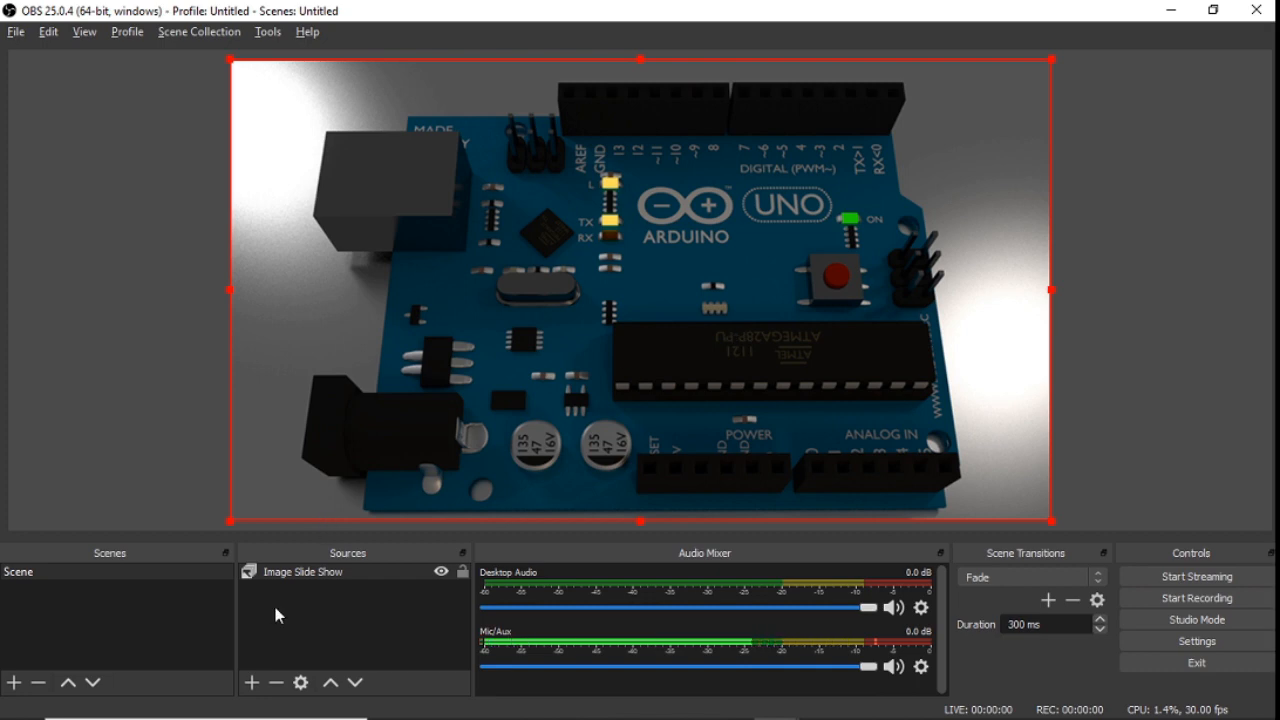
Step: Create a new Video Capture Device source with the default name, using the HP TrueVision HD Camera with default settings
left_click(257, 682)
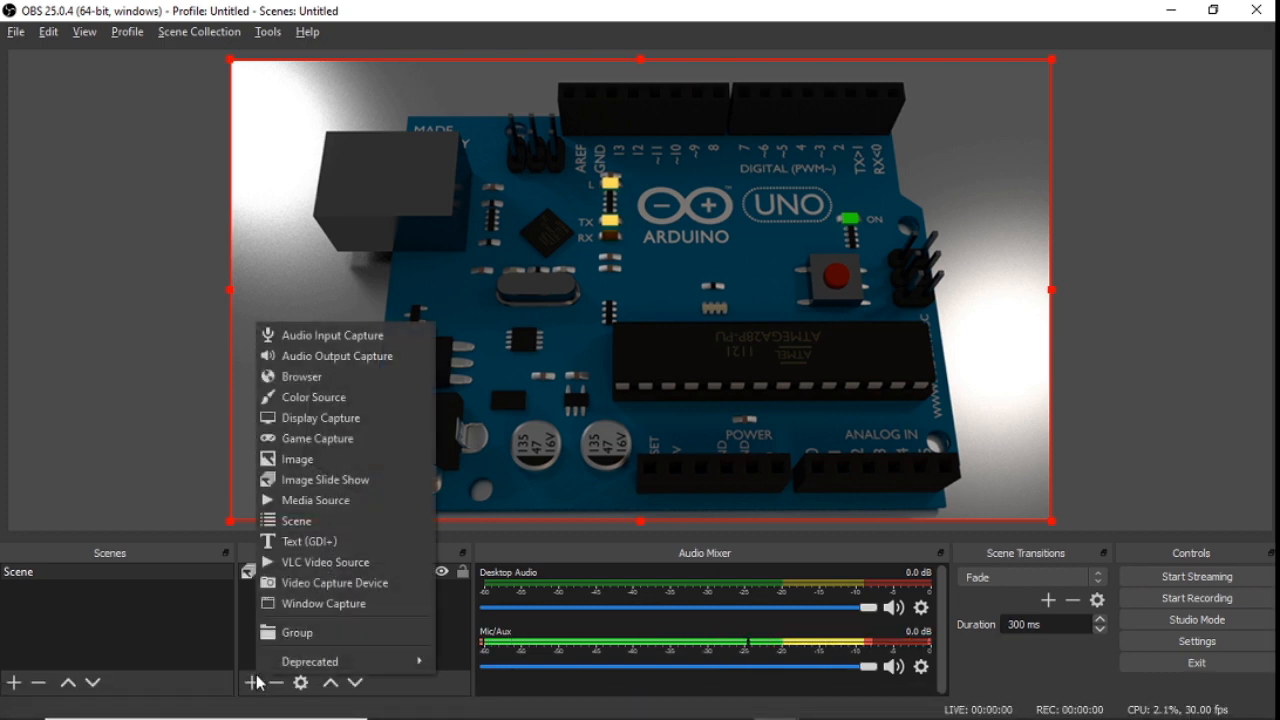
left_click(326, 594)
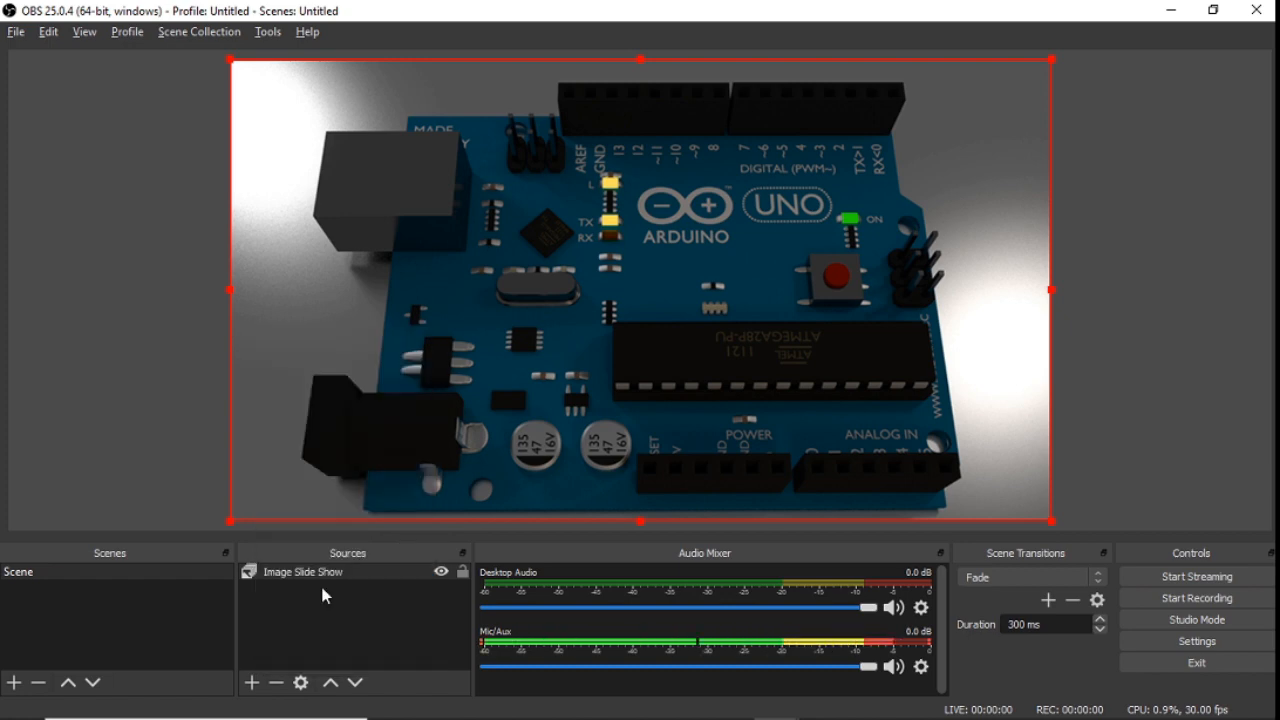
left_click(710, 500)
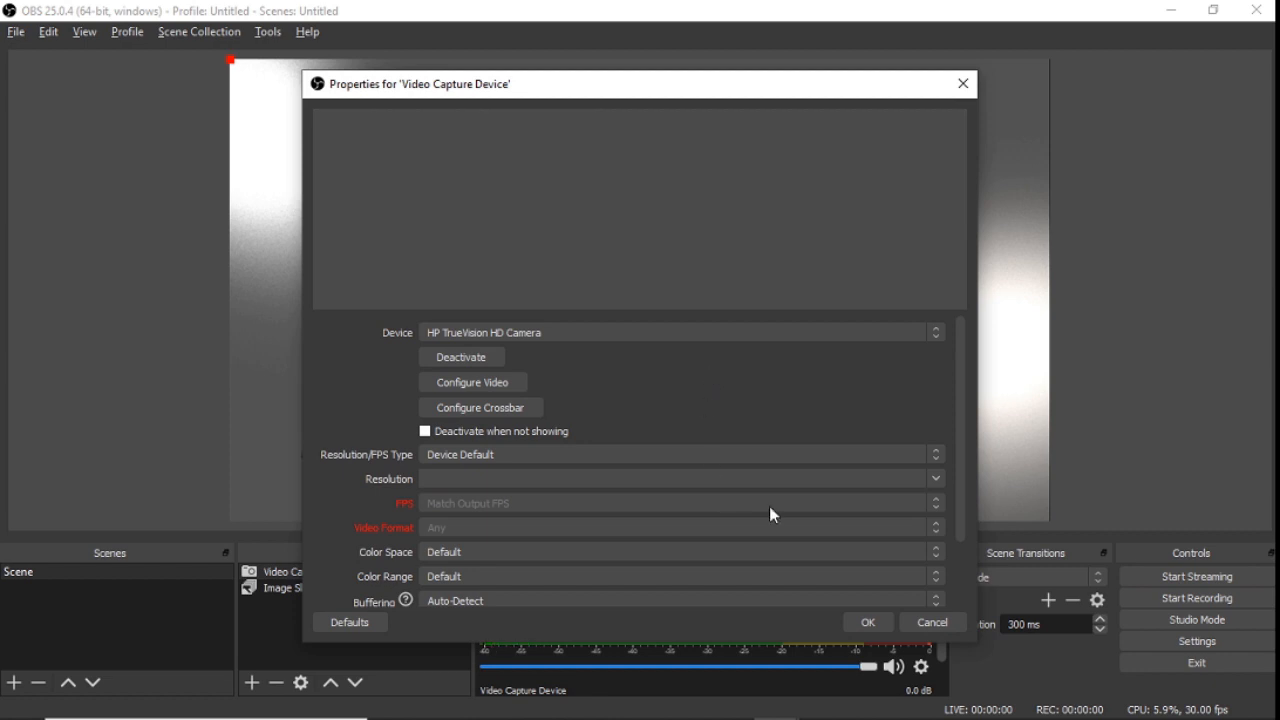
left_click(866, 621)
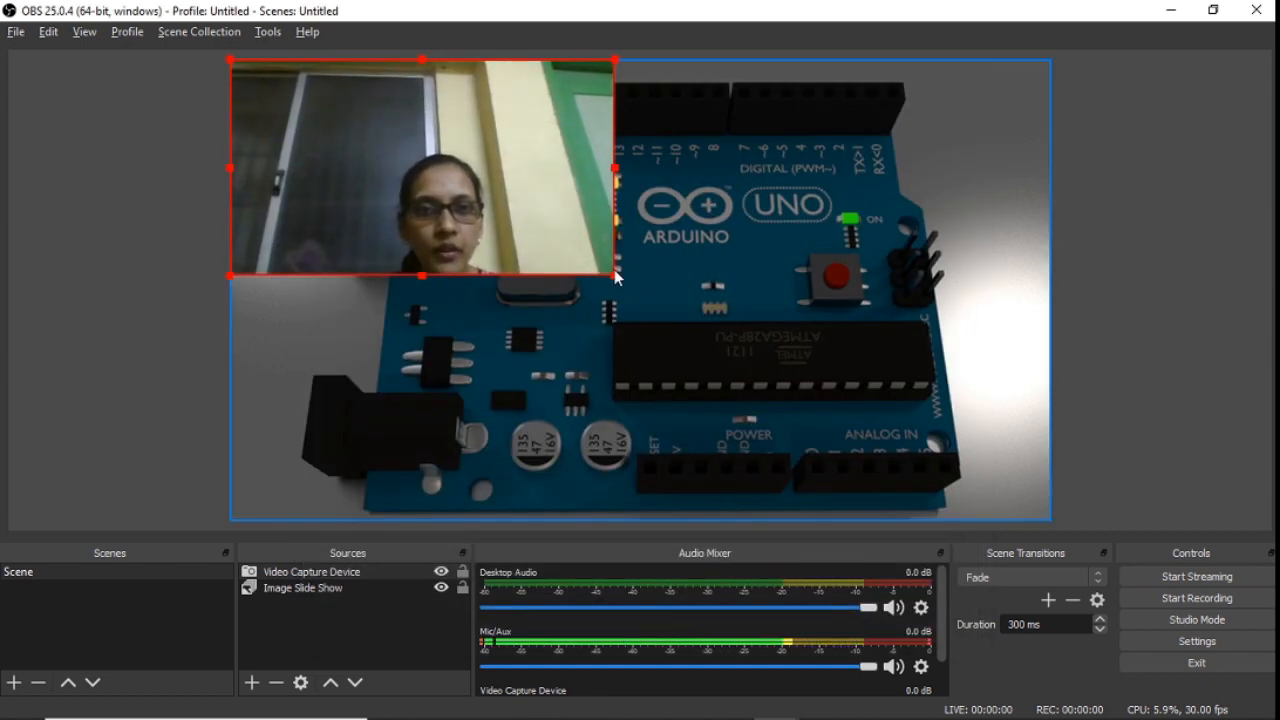
Step: Shrink the webcam overlay to a small thumbnail, place it over the upper-left part of the slide and select the slide show
left_click_drag(612, 270, 1140, 274)
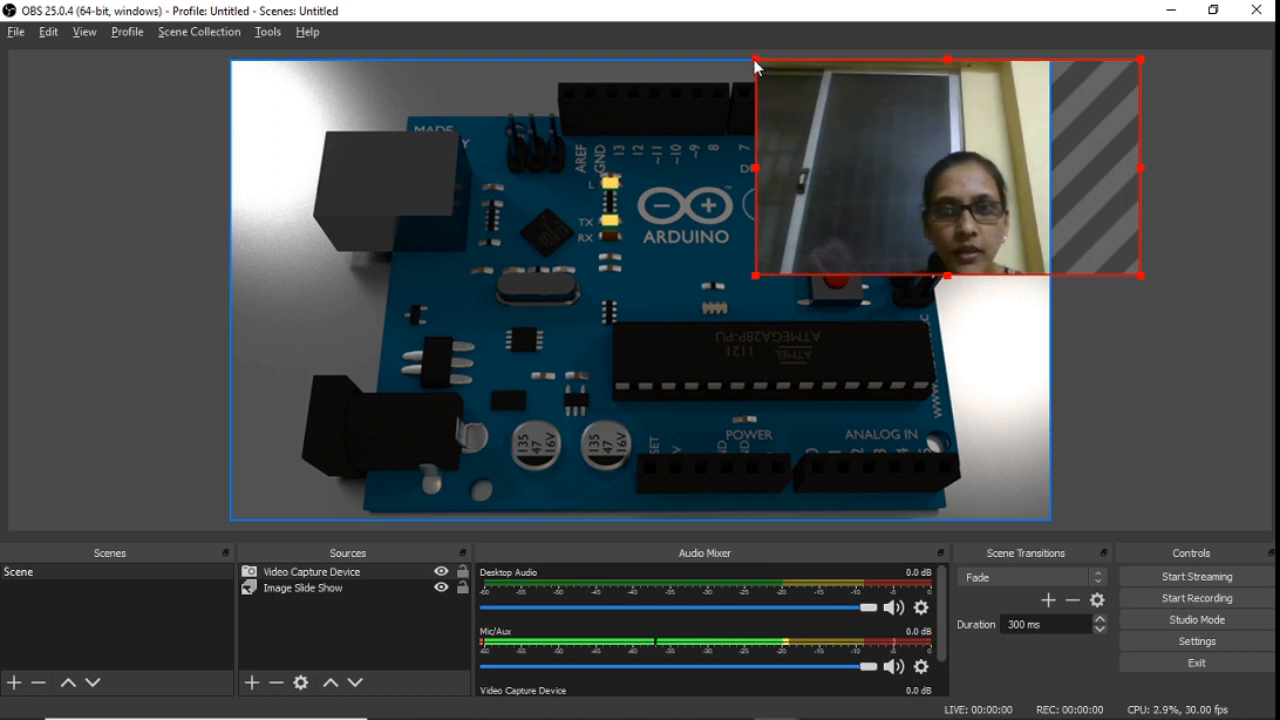
left_click_drag(764, 63, 997, 196)
left_click_drag(1022, 237, 450, 167)
left_click(648, 315)
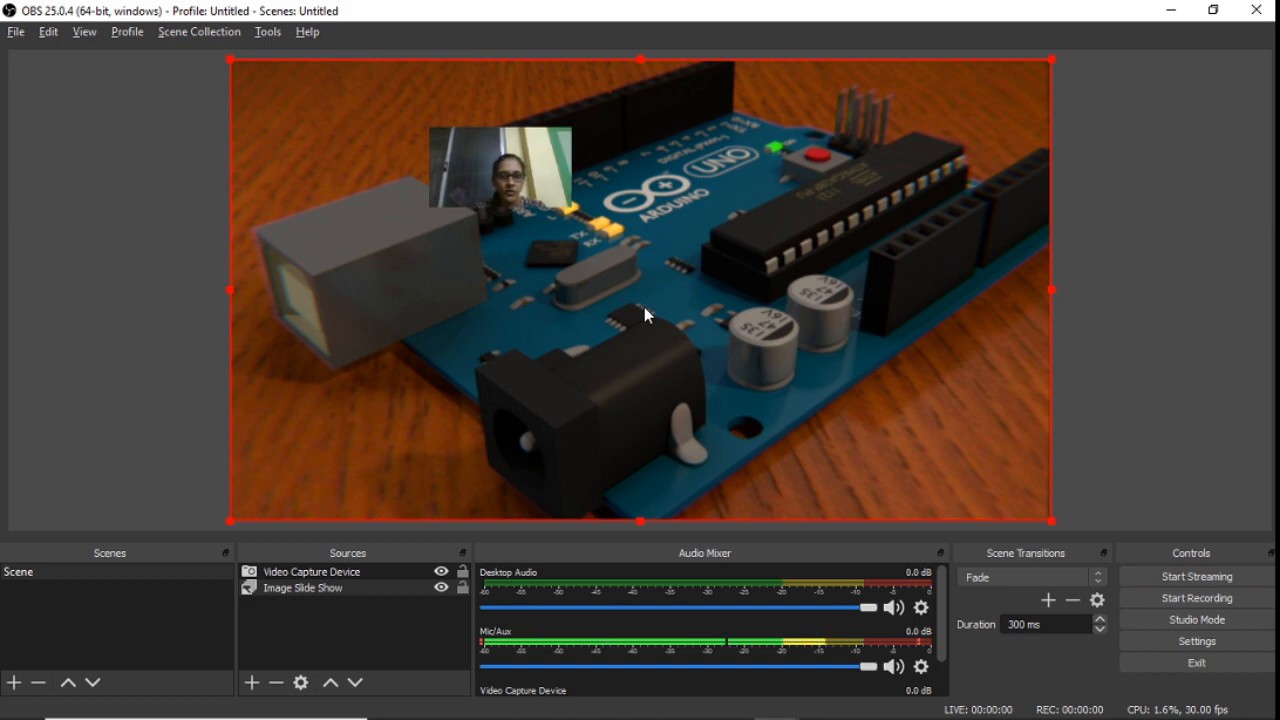
Step: Remove the Video Capture Device source from the scene
left_click(310, 572)
left_click(276, 686)
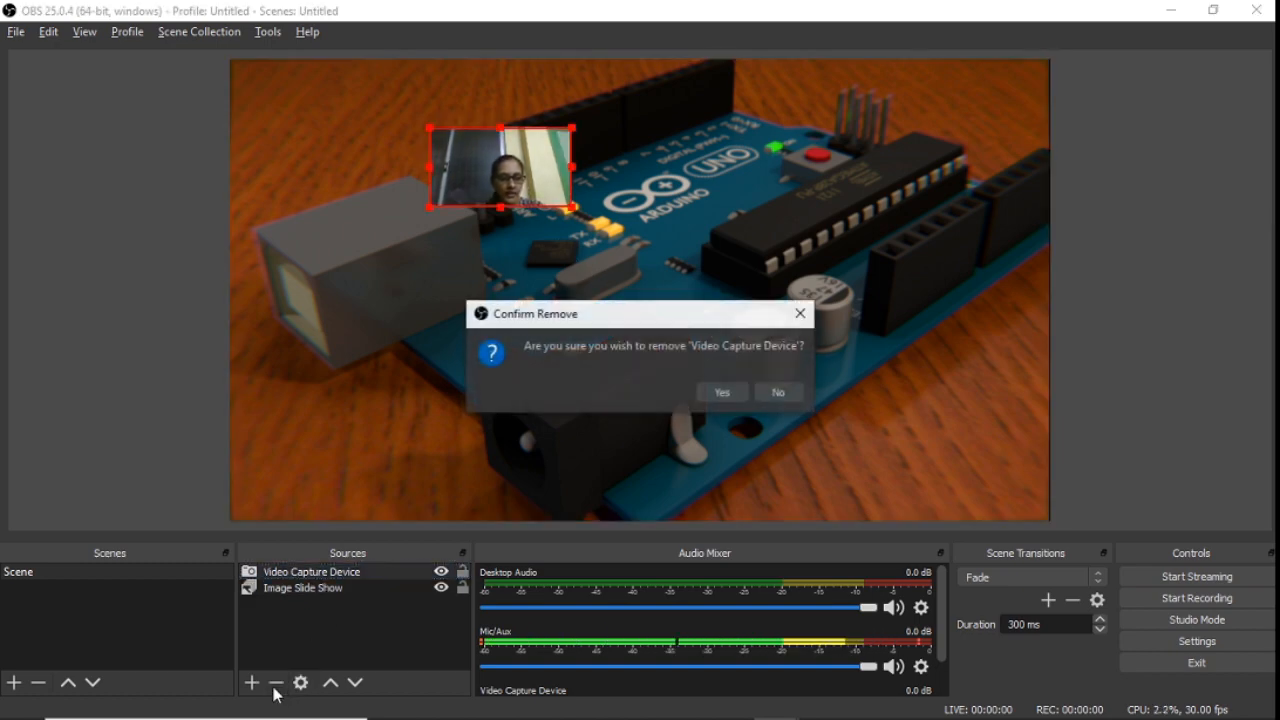
left_click(730, 387)
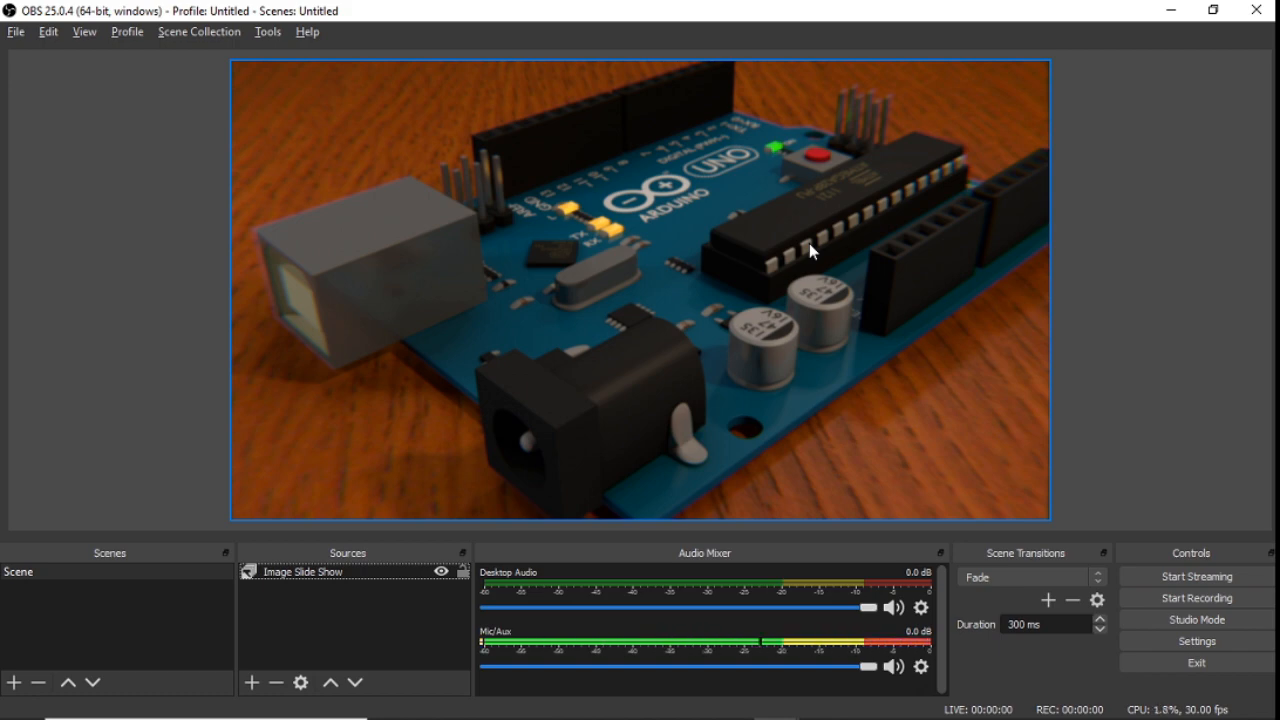
left_click(252, 682)
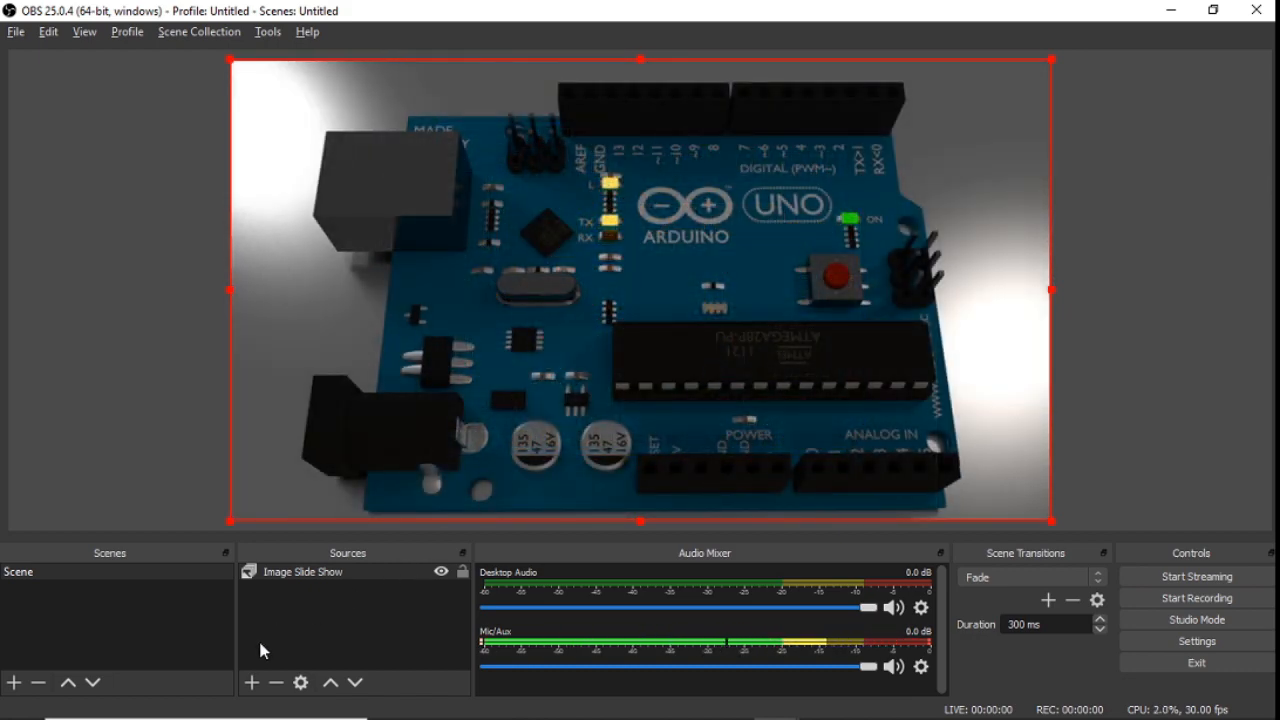
left_click(252, 684)
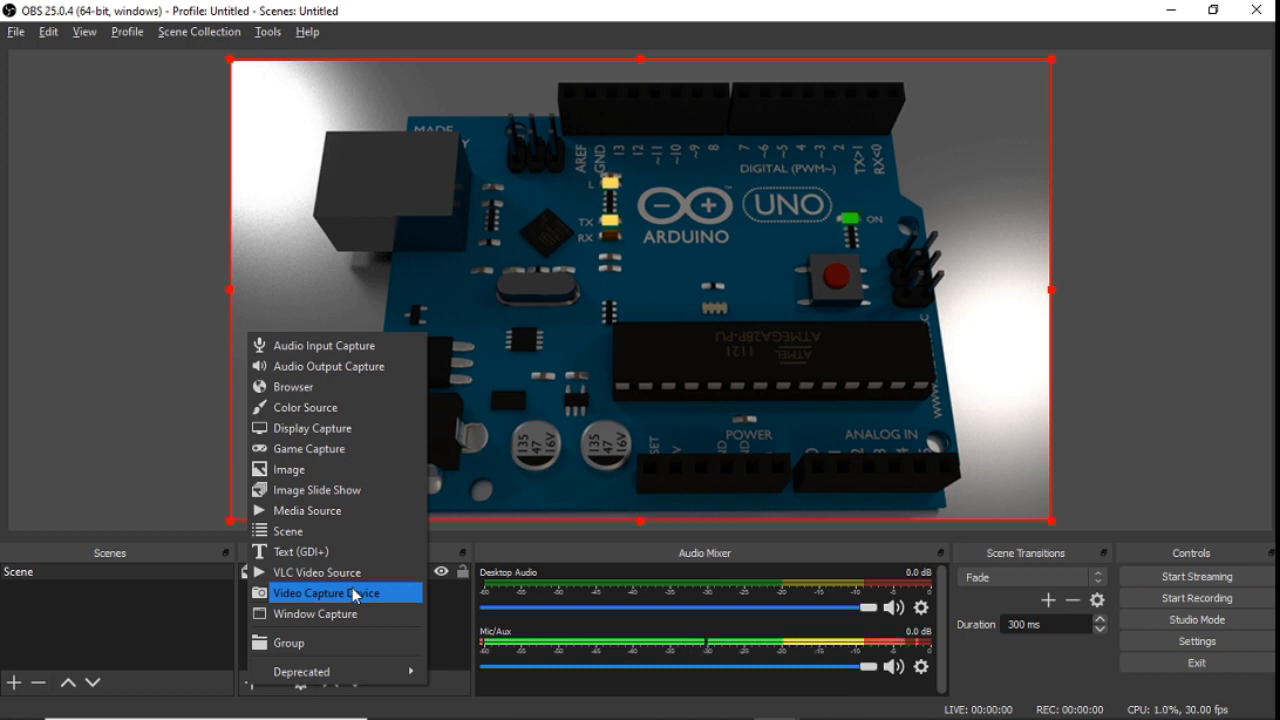
left_click(1088, 361)
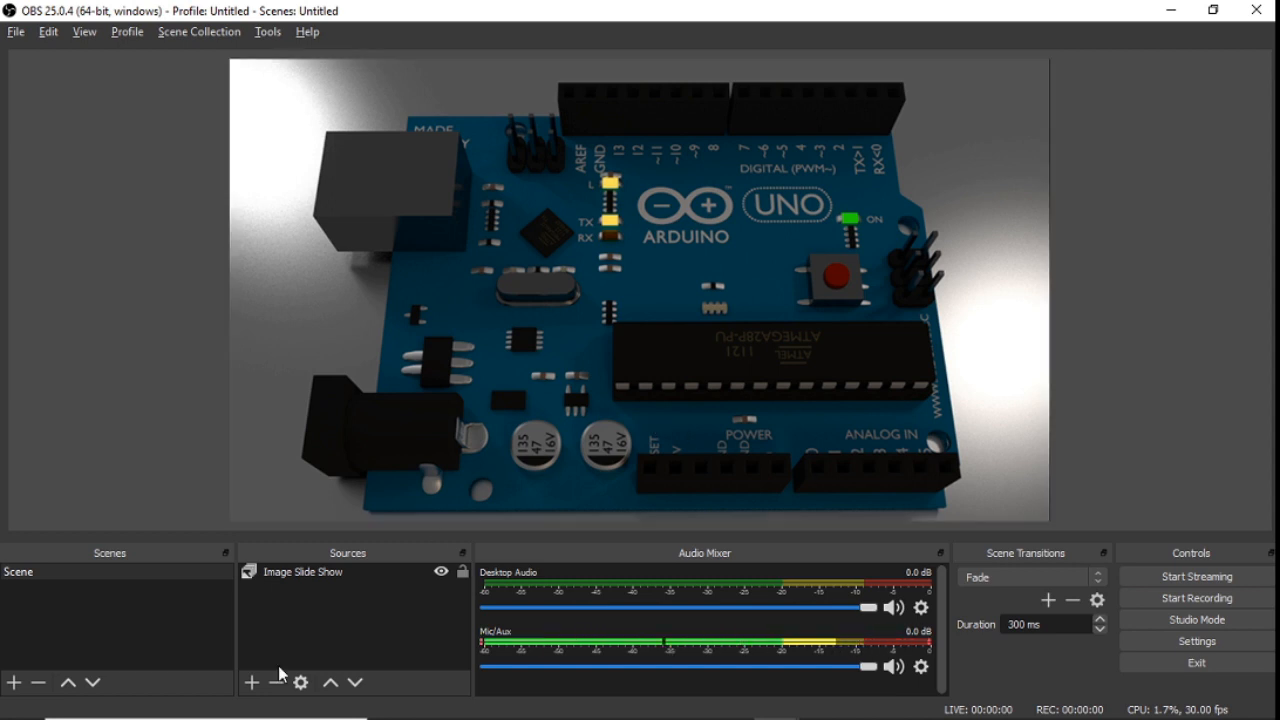
Step: Create a new Text (GDI+) source with the default name and enter ARDUINO as its text
left_click(251, 684)
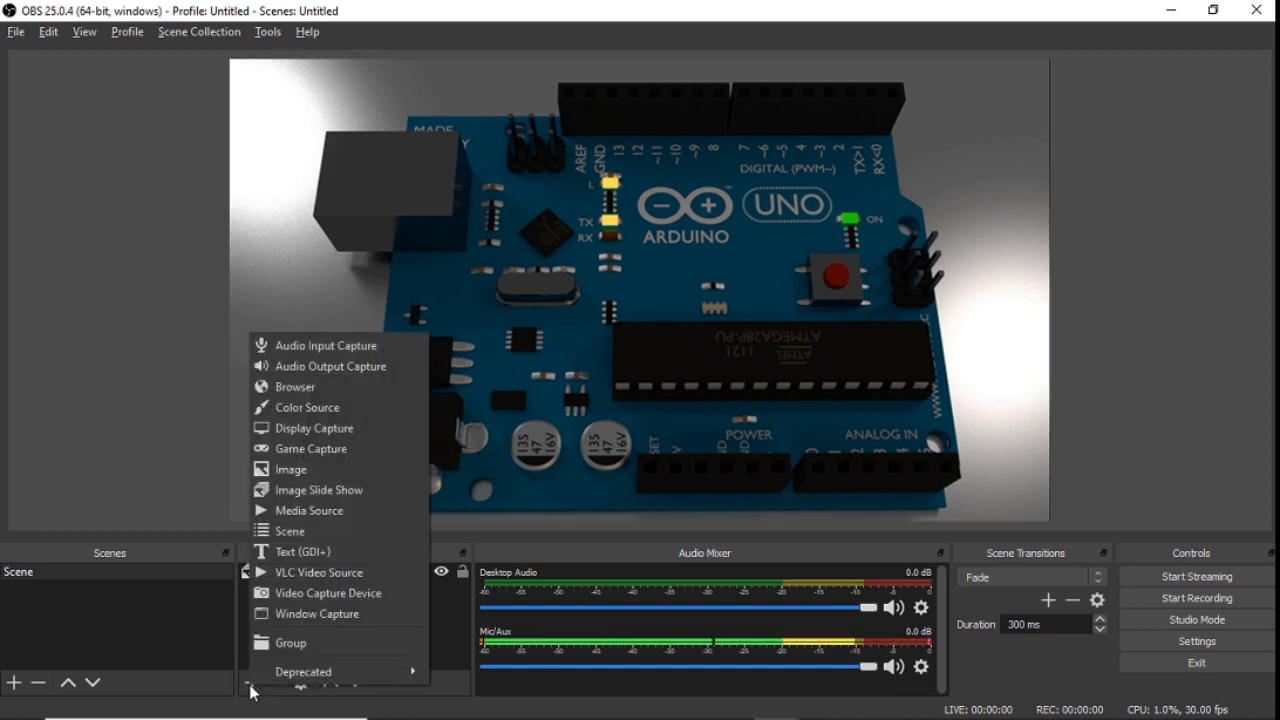
left_click(298, 556)
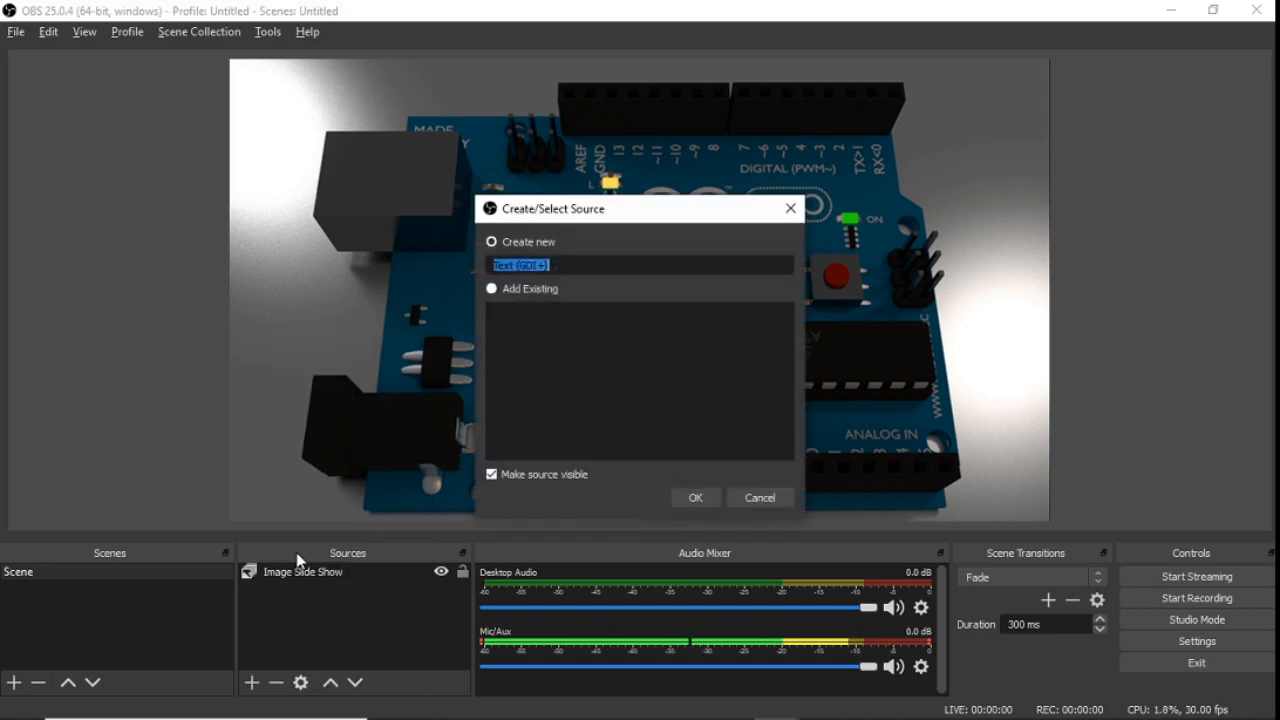
left_click(695, 497)
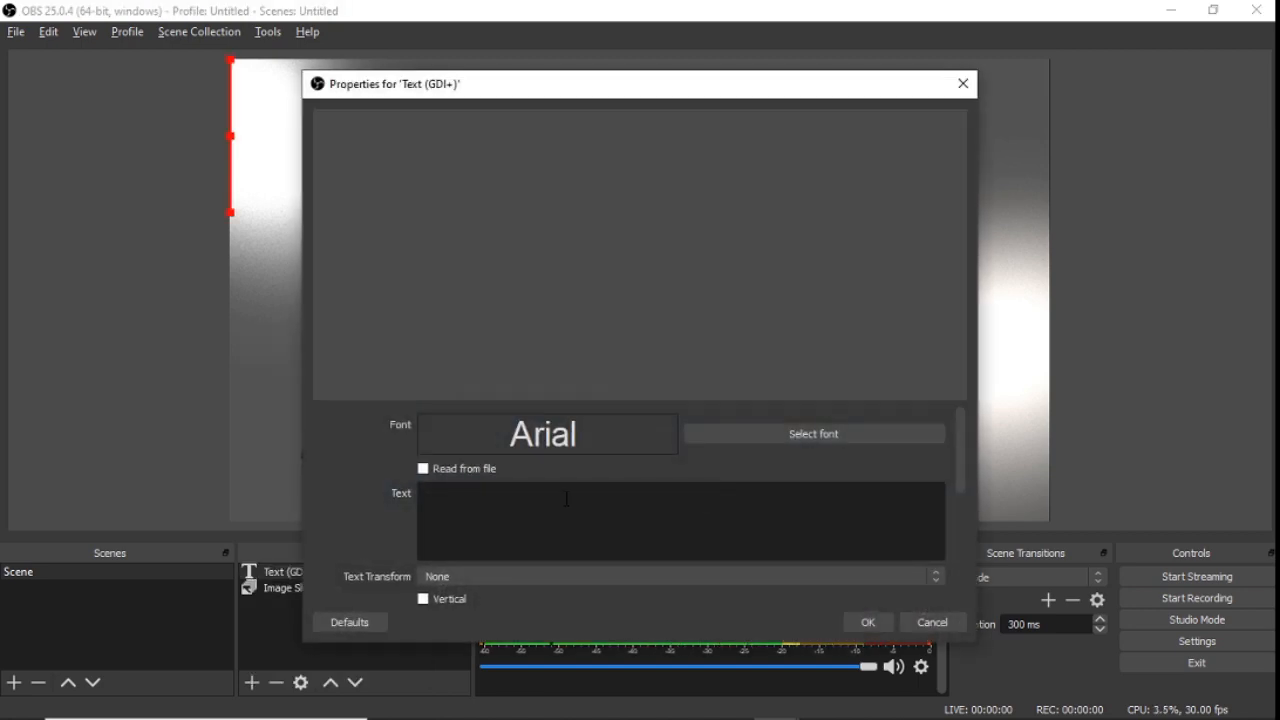
type("A")
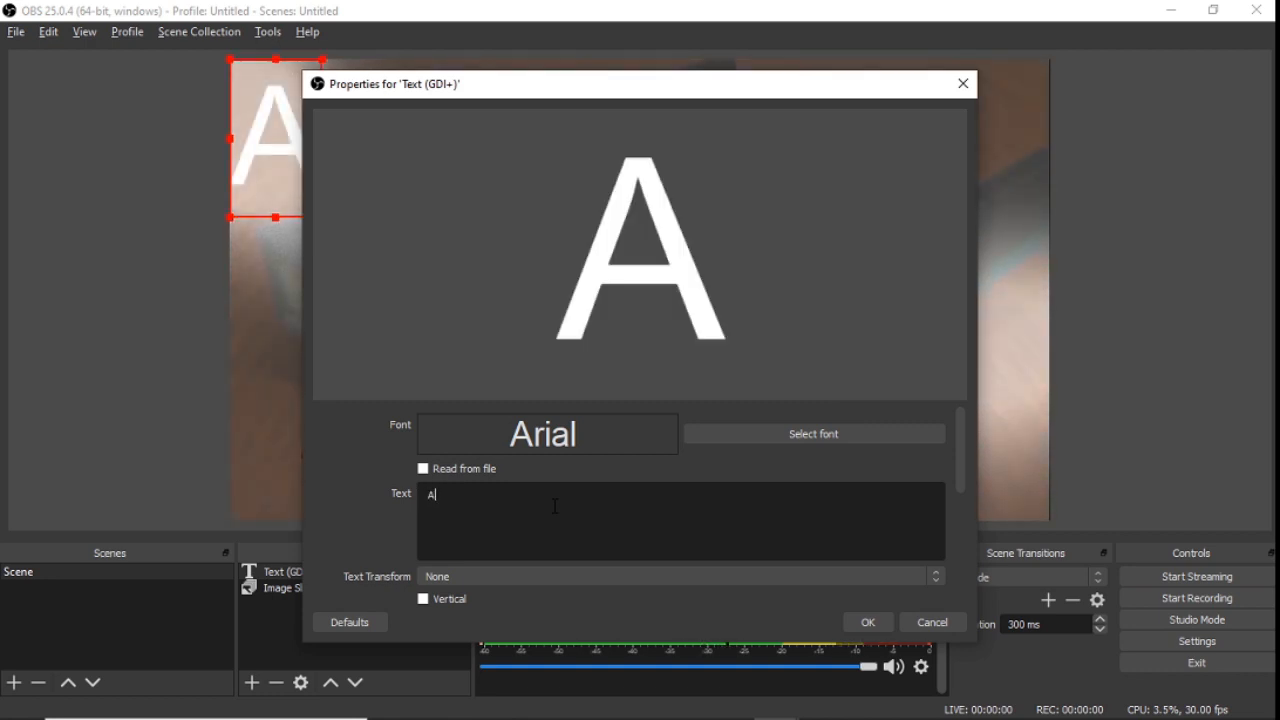
type("RDUINO")
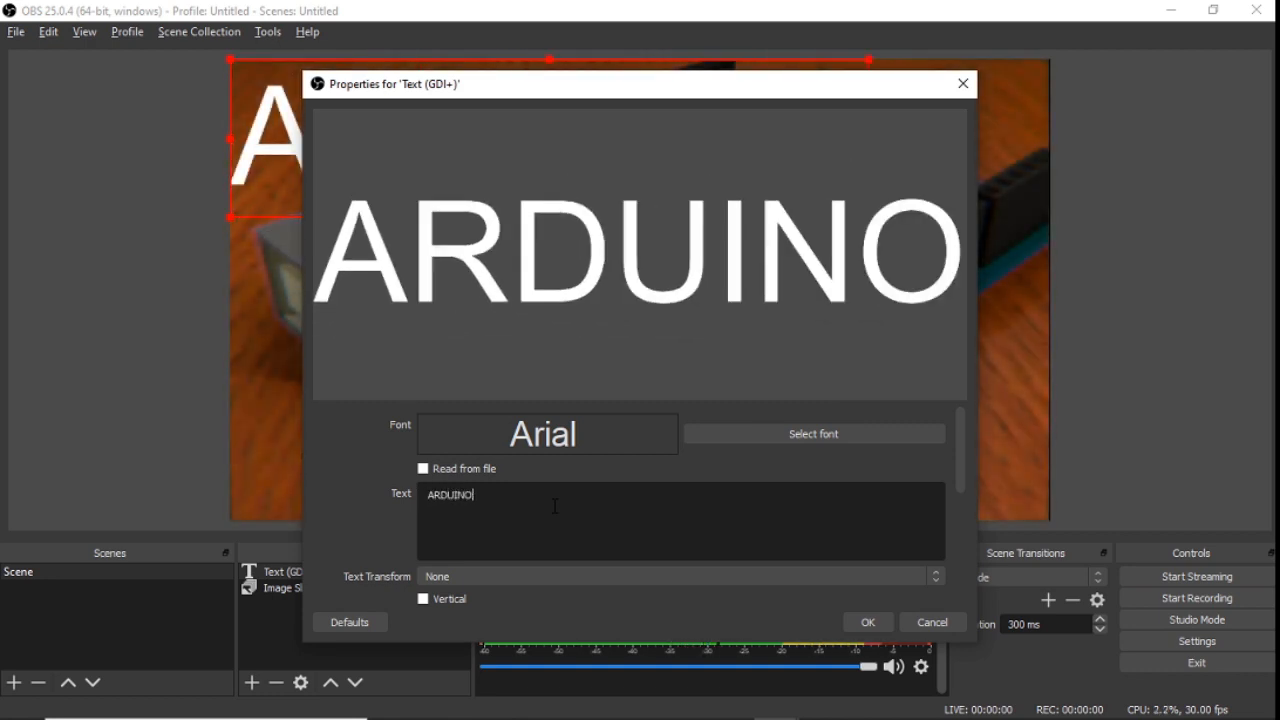
Step: Set the ARDUINO text's font size to 120 and finish the text source's properties
left_click(703, 426)
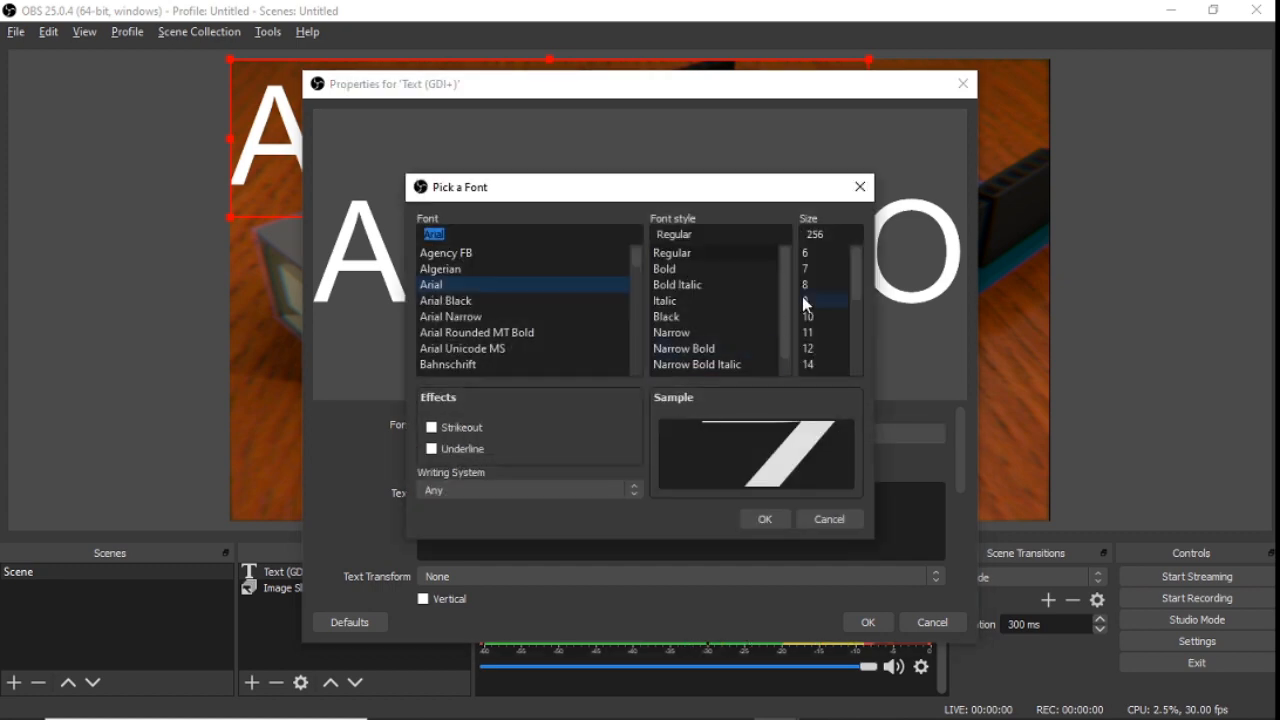
left_click(826, 234)
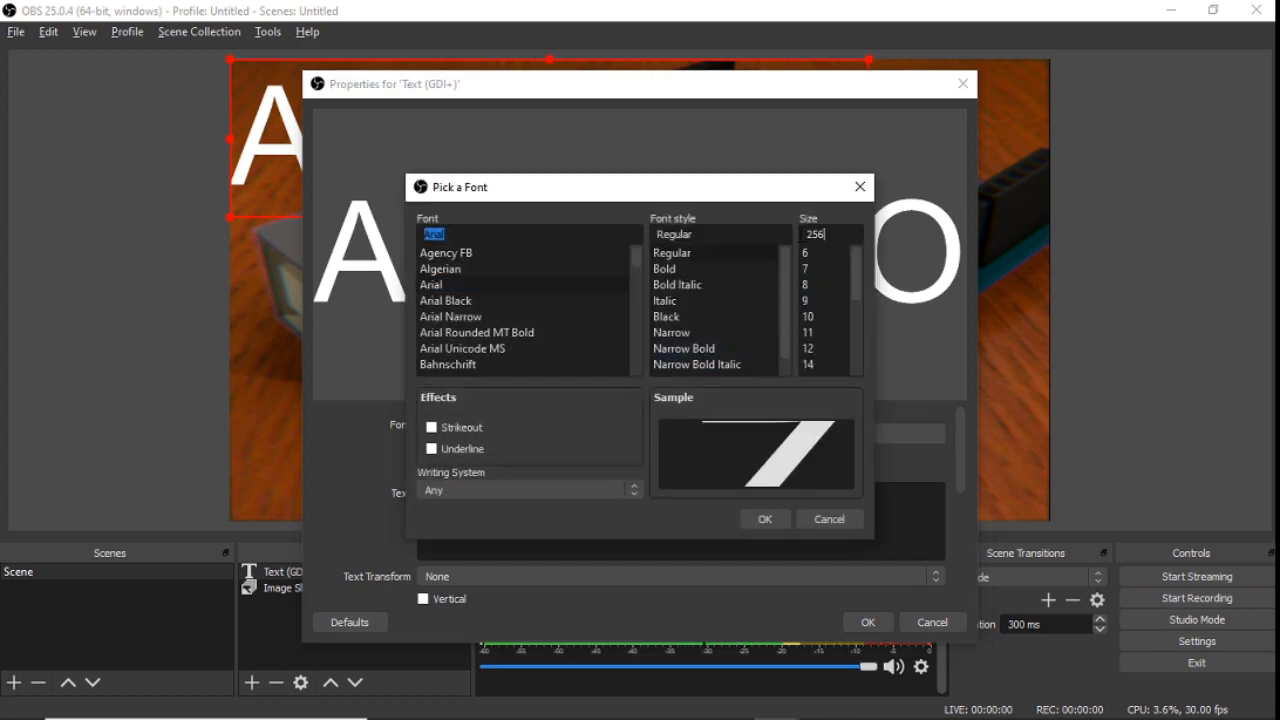
key("Down")
type("120")
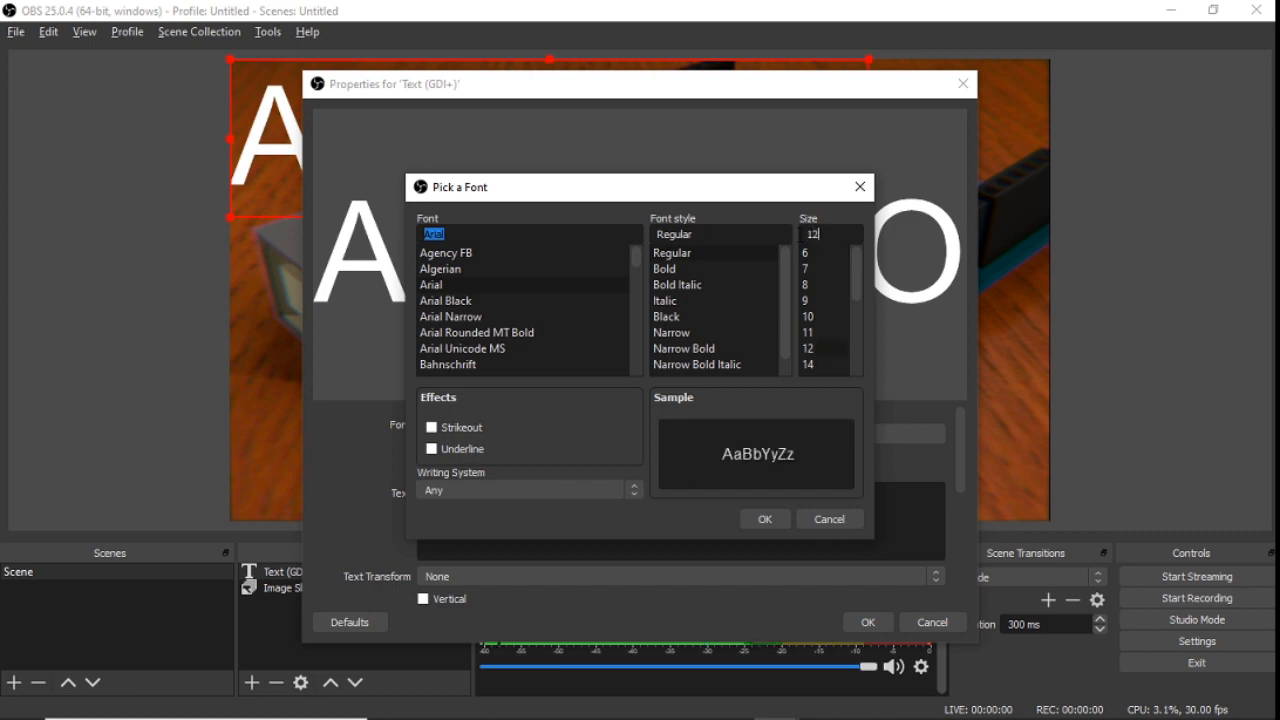
left_click(760, 516)
left_click(863, 620)
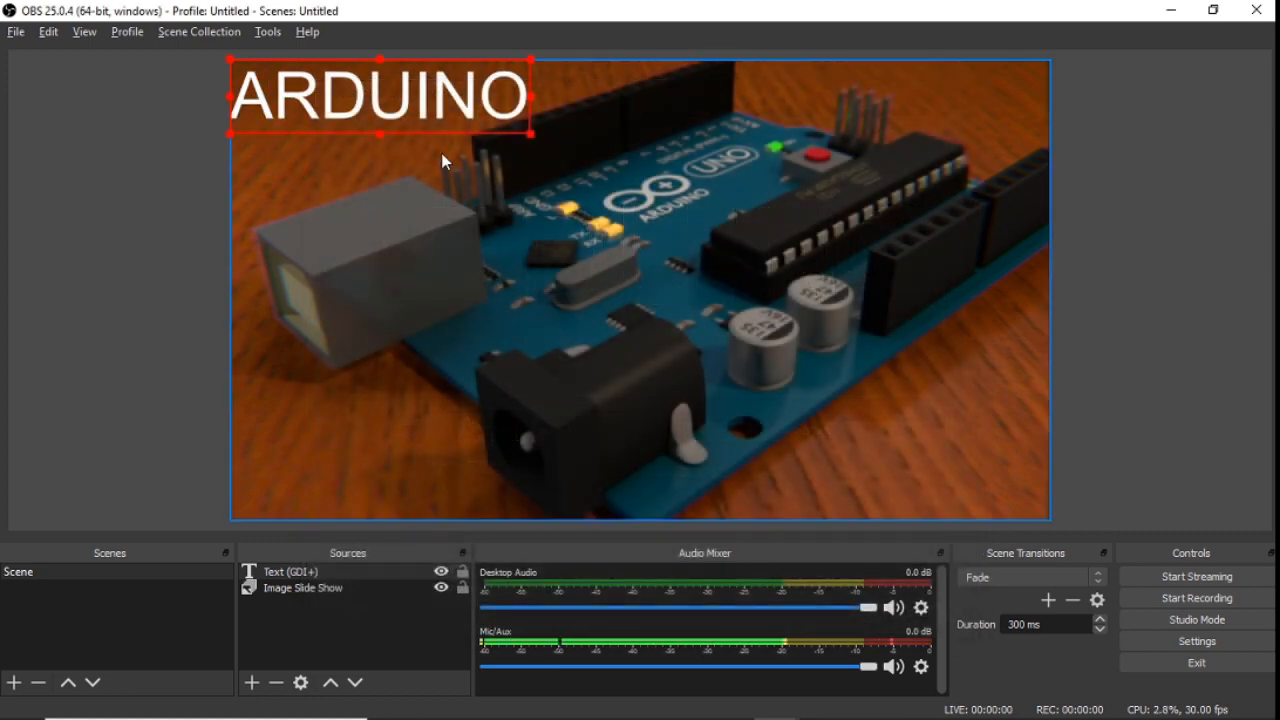
Step: Move the ARDUINO text onto the lower-right part of the slide image
left_click_drag(416, 72, 850, 340)
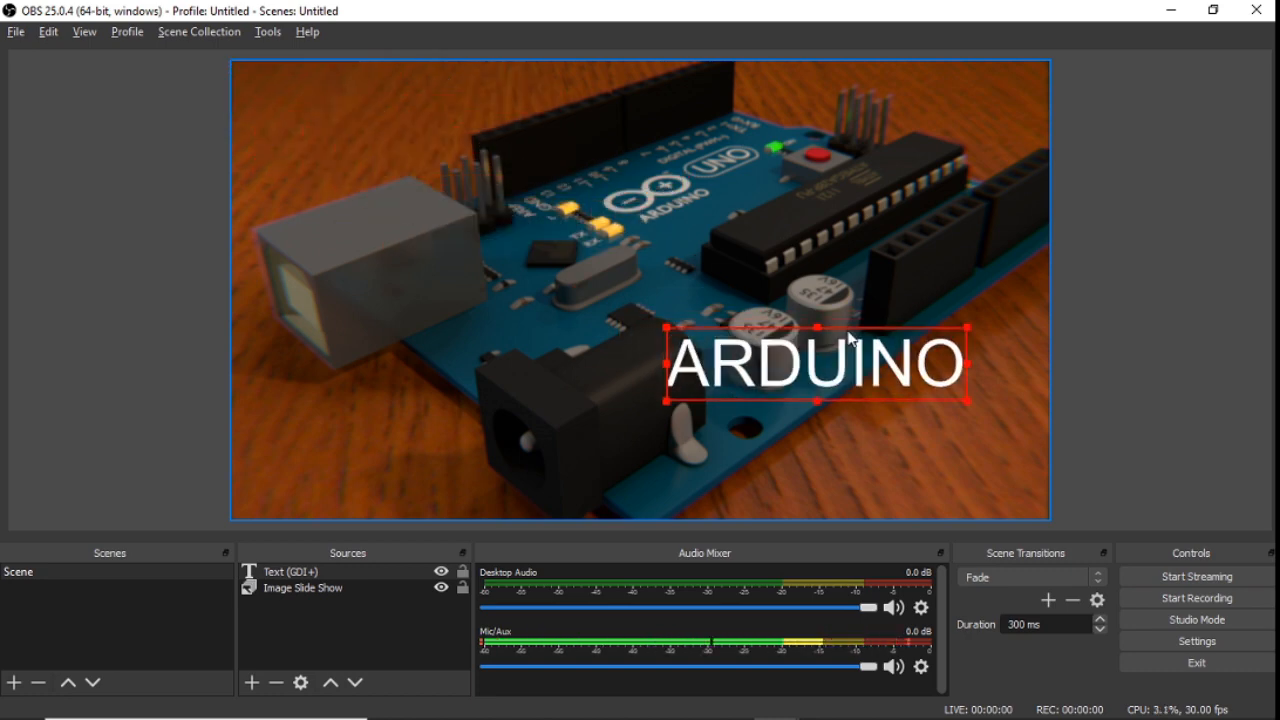
left_click_drag(851, 340, 899, 398)
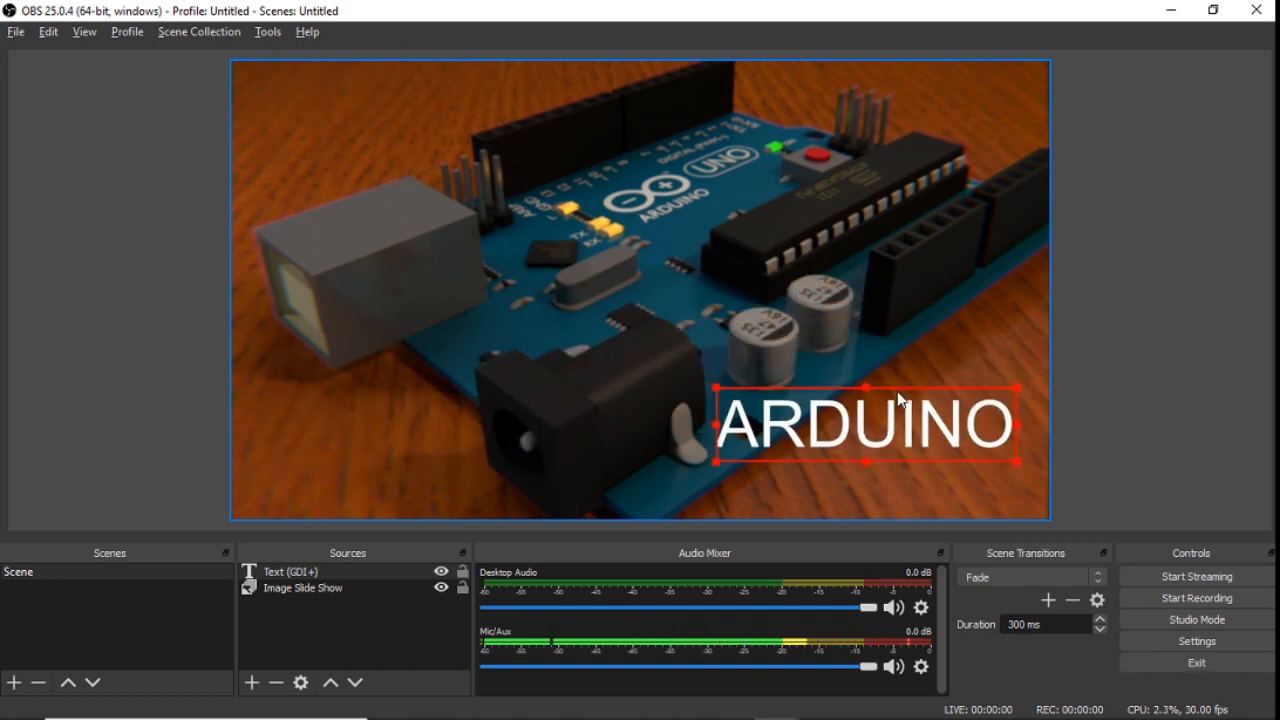
left_click(924, 320)
Step: Add a Scroll filter with the default name to the ARDUINO text and set its horizontal speed to -191
left_click(906, 408)
right_click(902, 430)
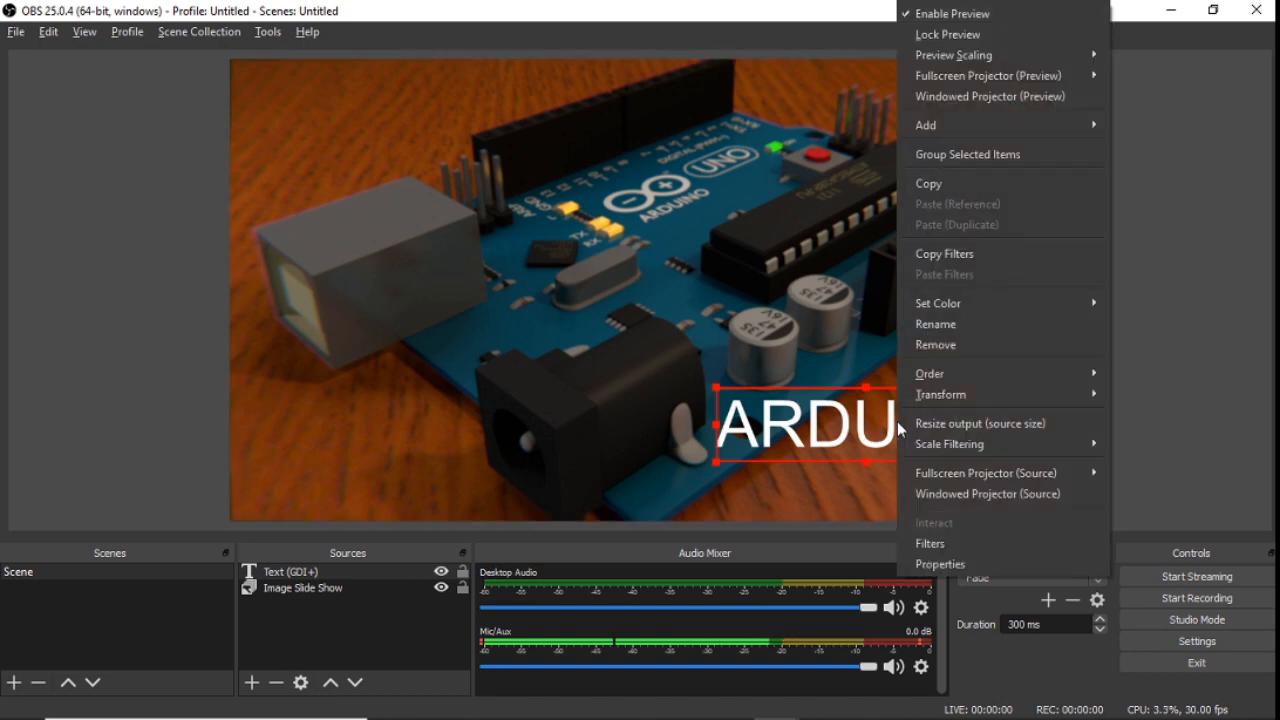
left_click(921, 545)
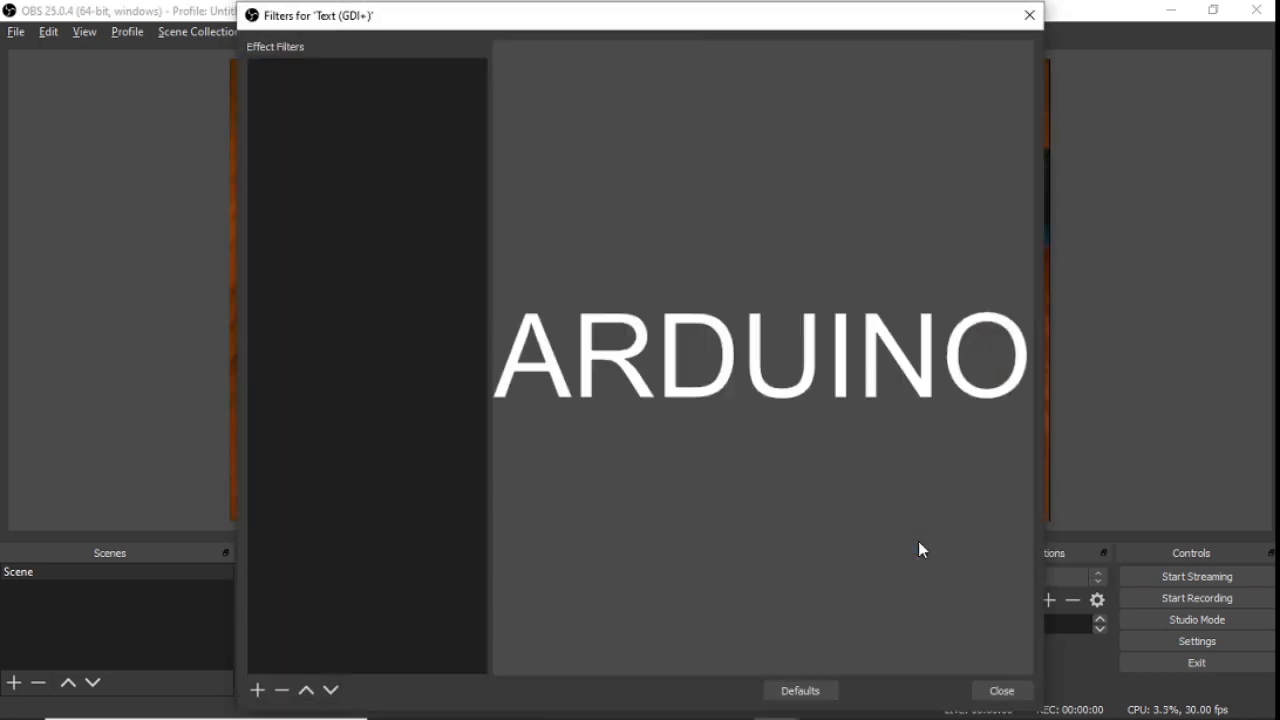
left_click(257, 689)
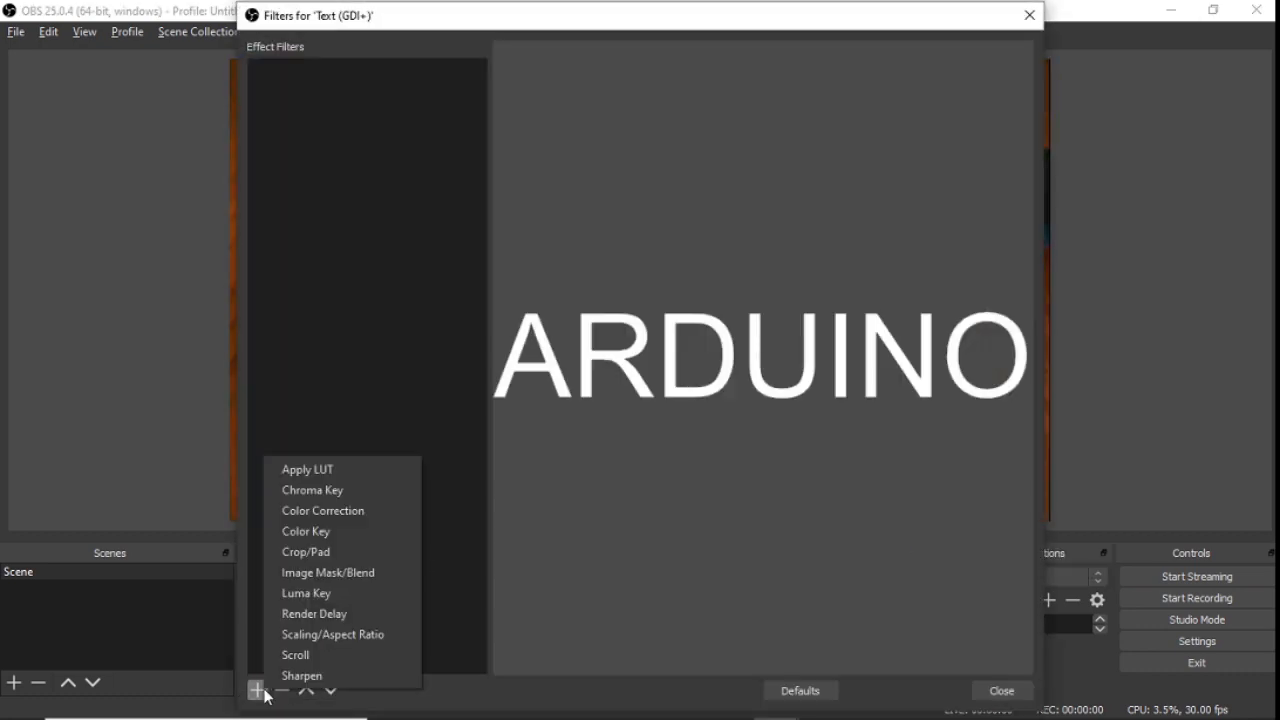
left_click(285, 655)
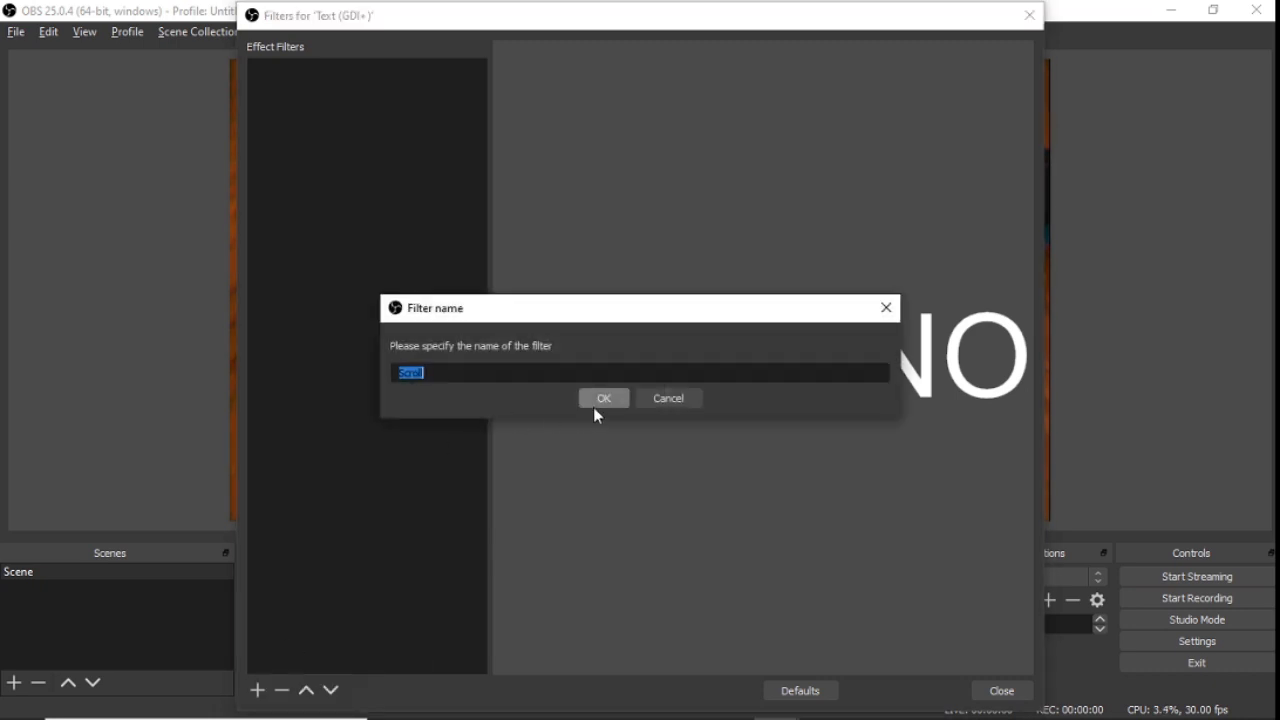
left_click(605, 400)
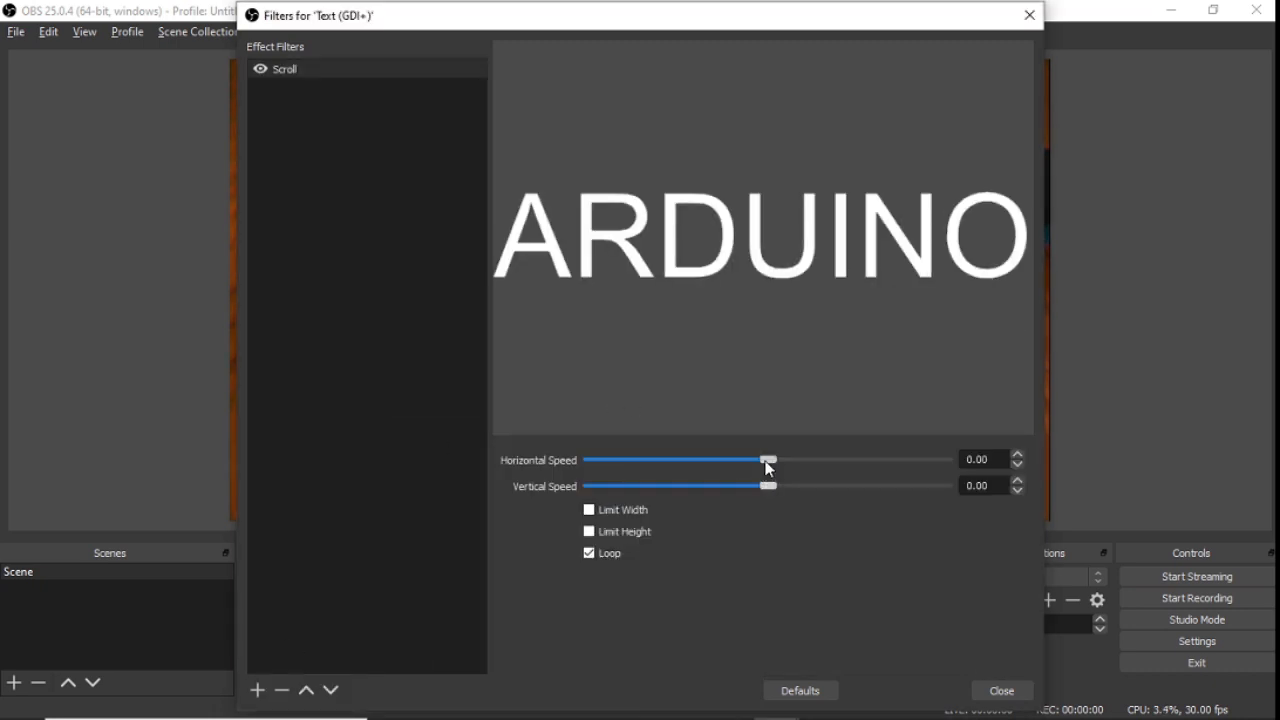
left_click_drag(768, 462, 700, 466)
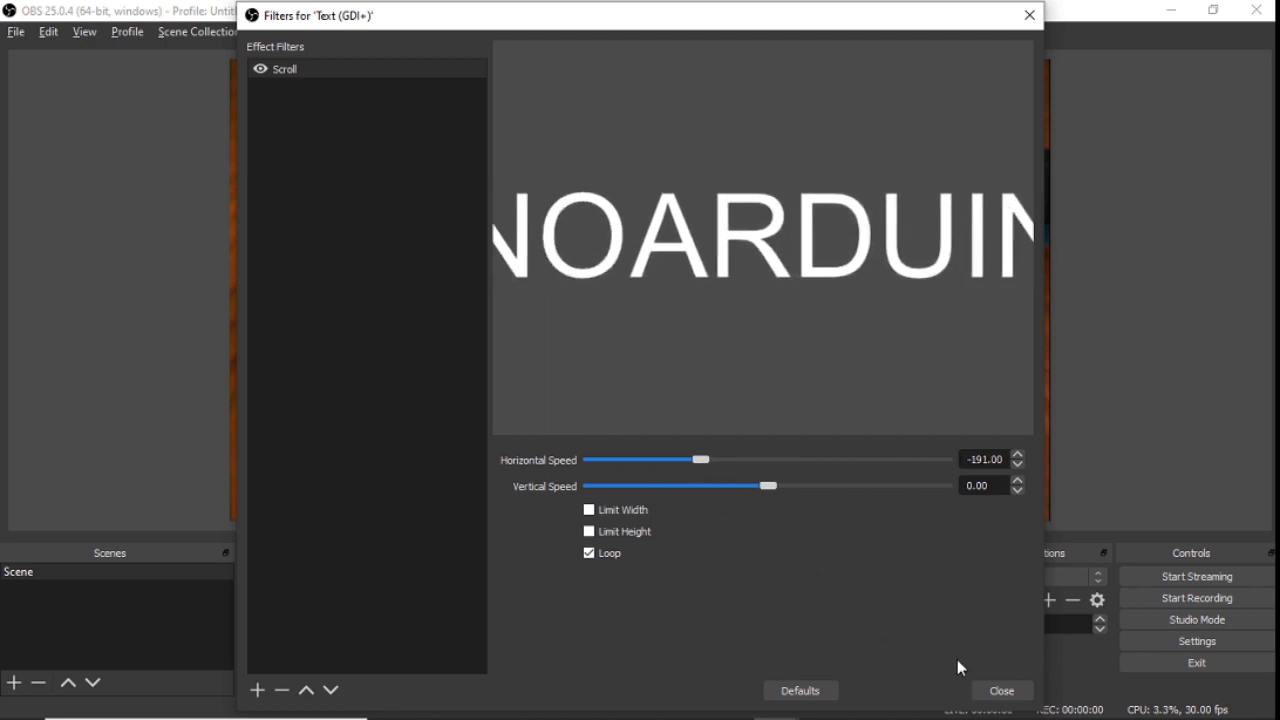
left_click(1001, 690)
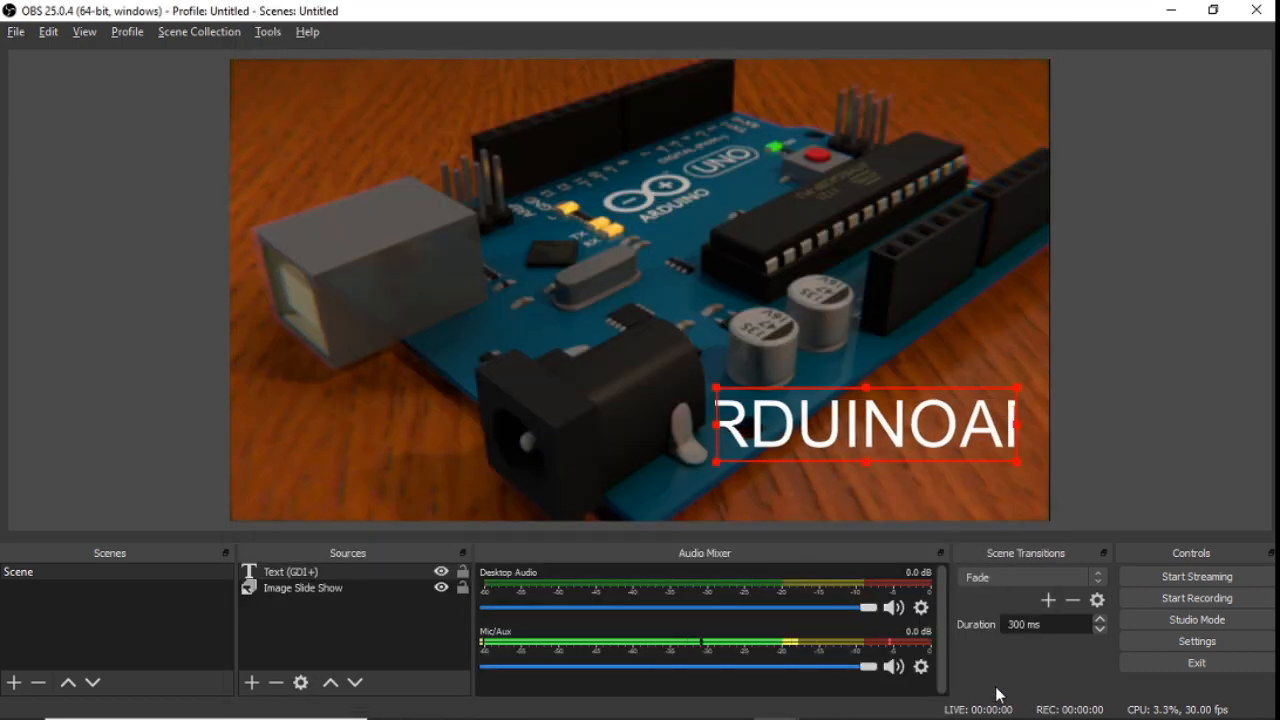
right_click(929, 448)
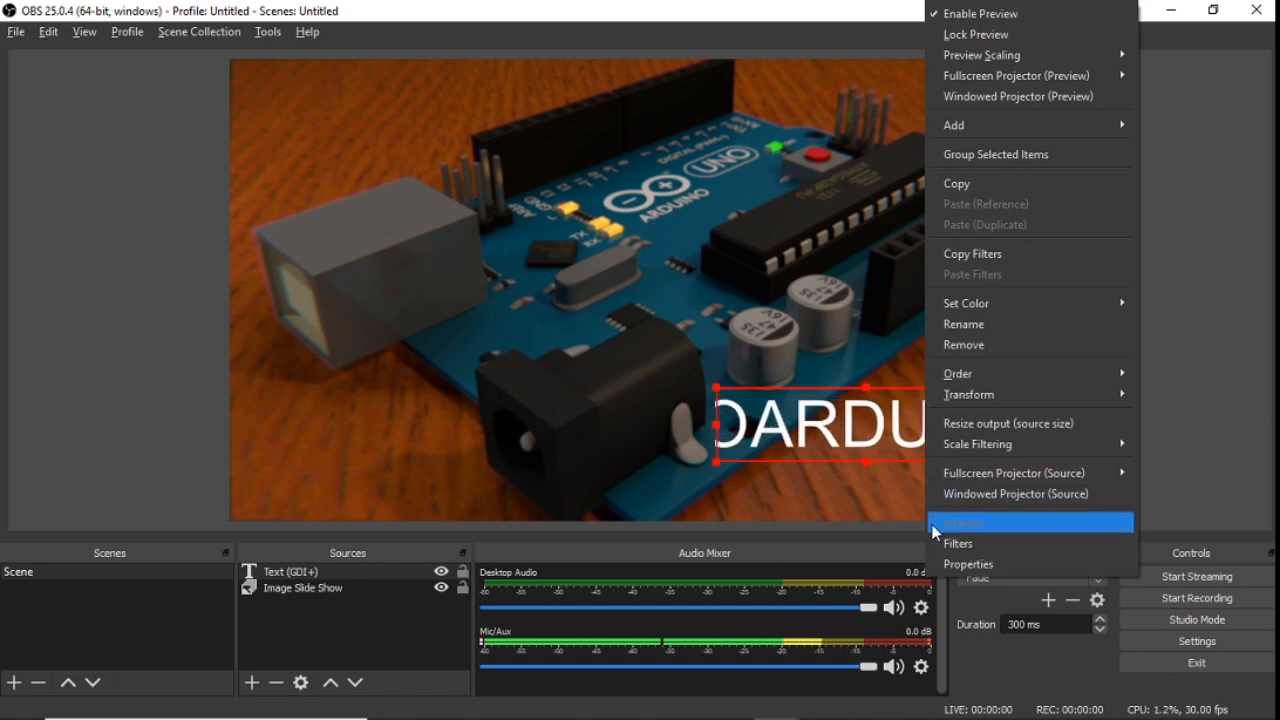
left_click(868, 508)
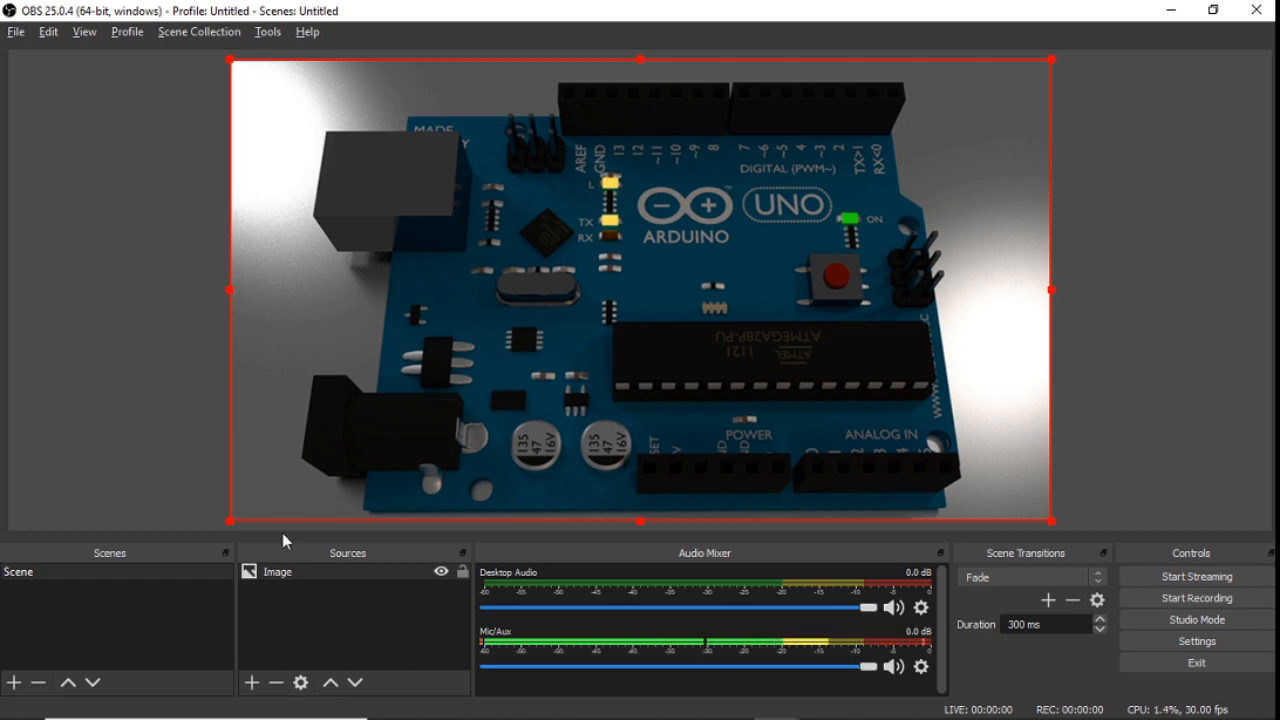
Step: Remove the Image source from the scene
left_click(266, 573)
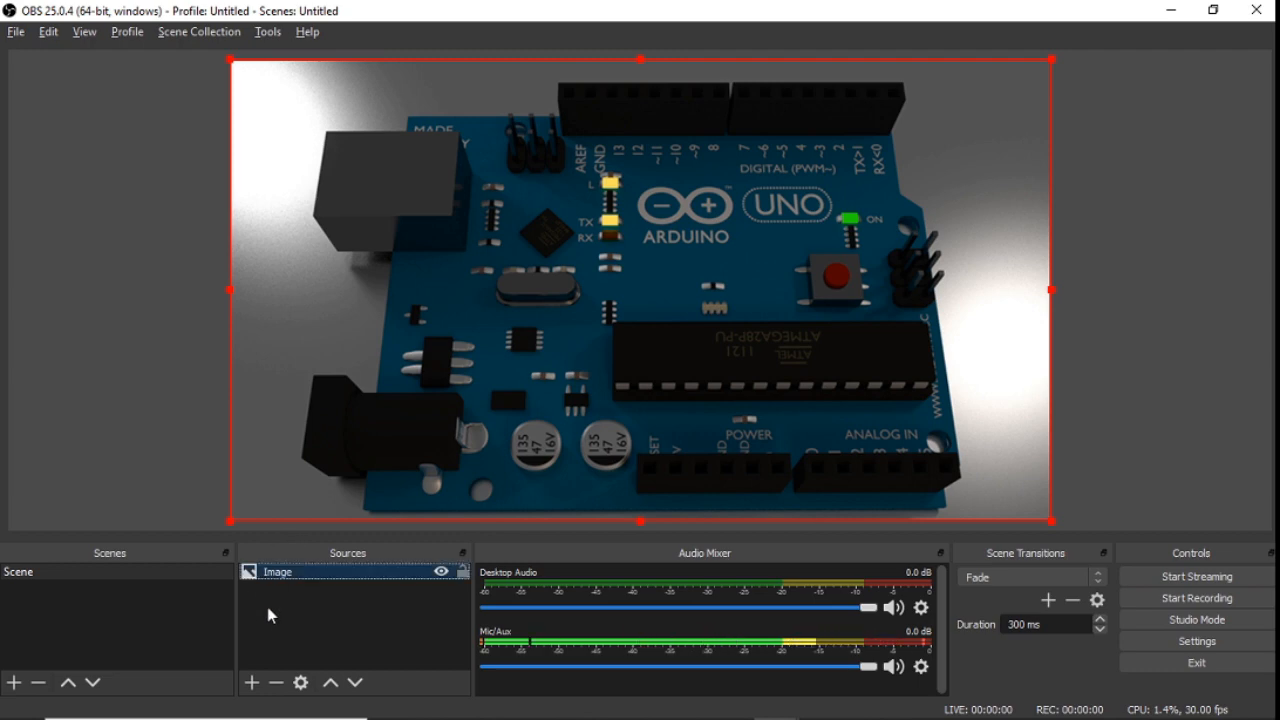
left_click(277, 683)
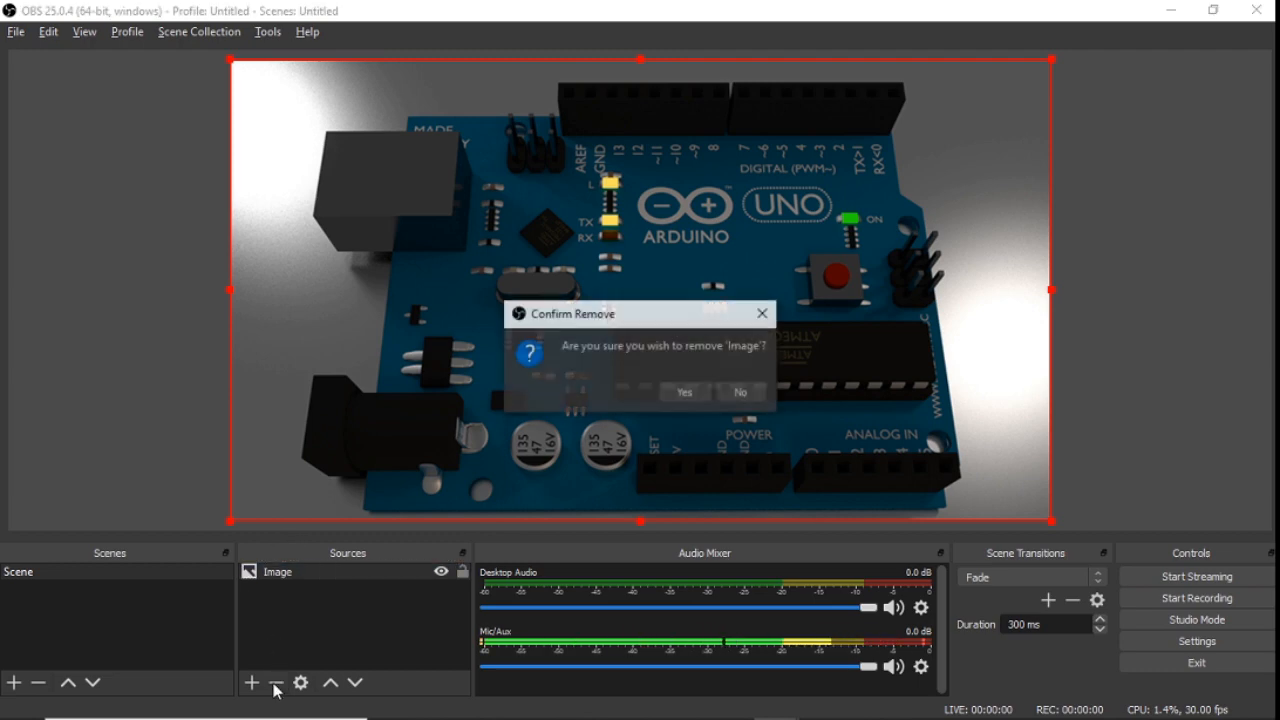
left_click(698, 391)
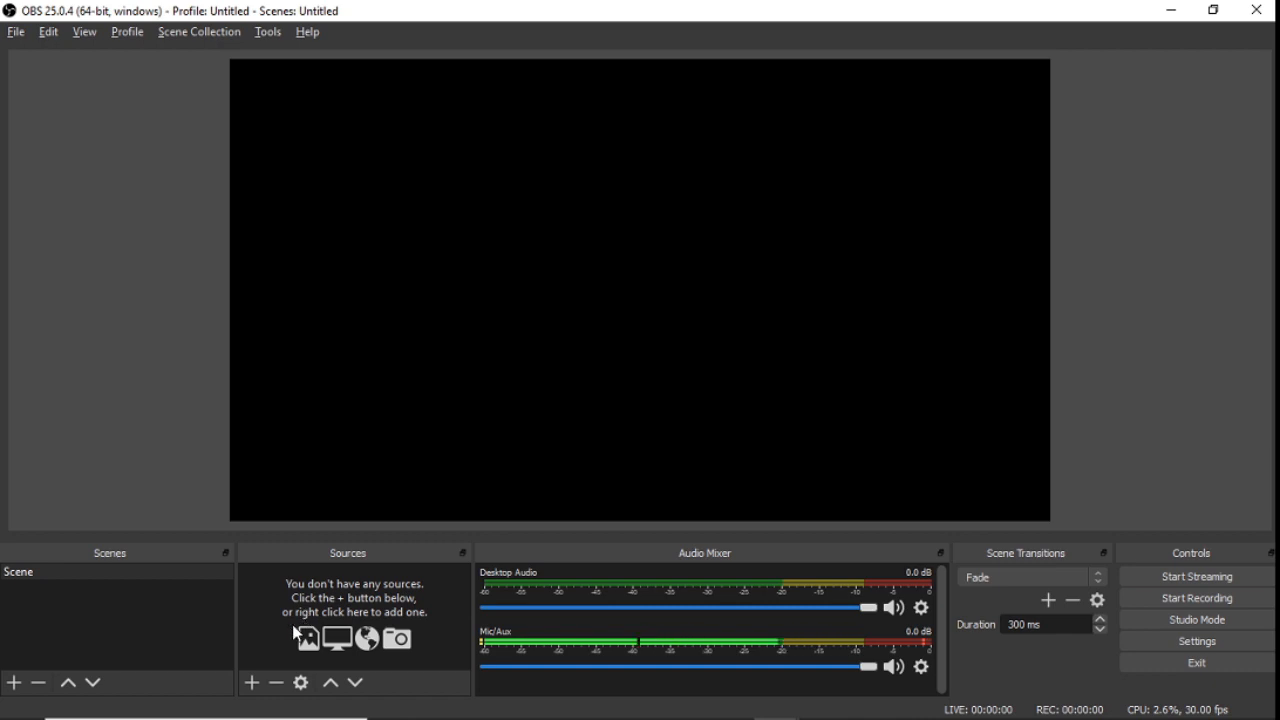
Step: Create a new Display Capture source with the default name, capturing Display 1 with the cursor included
left_click(253, 684)
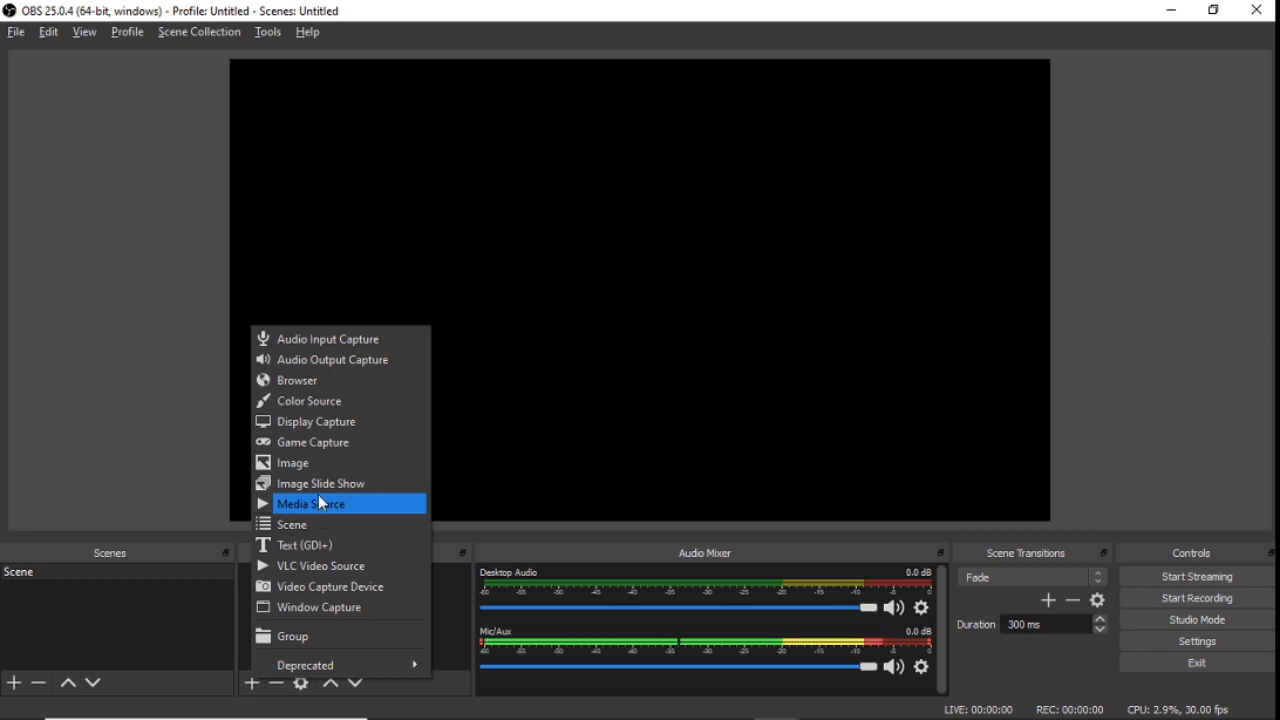
left_click(322, 422)
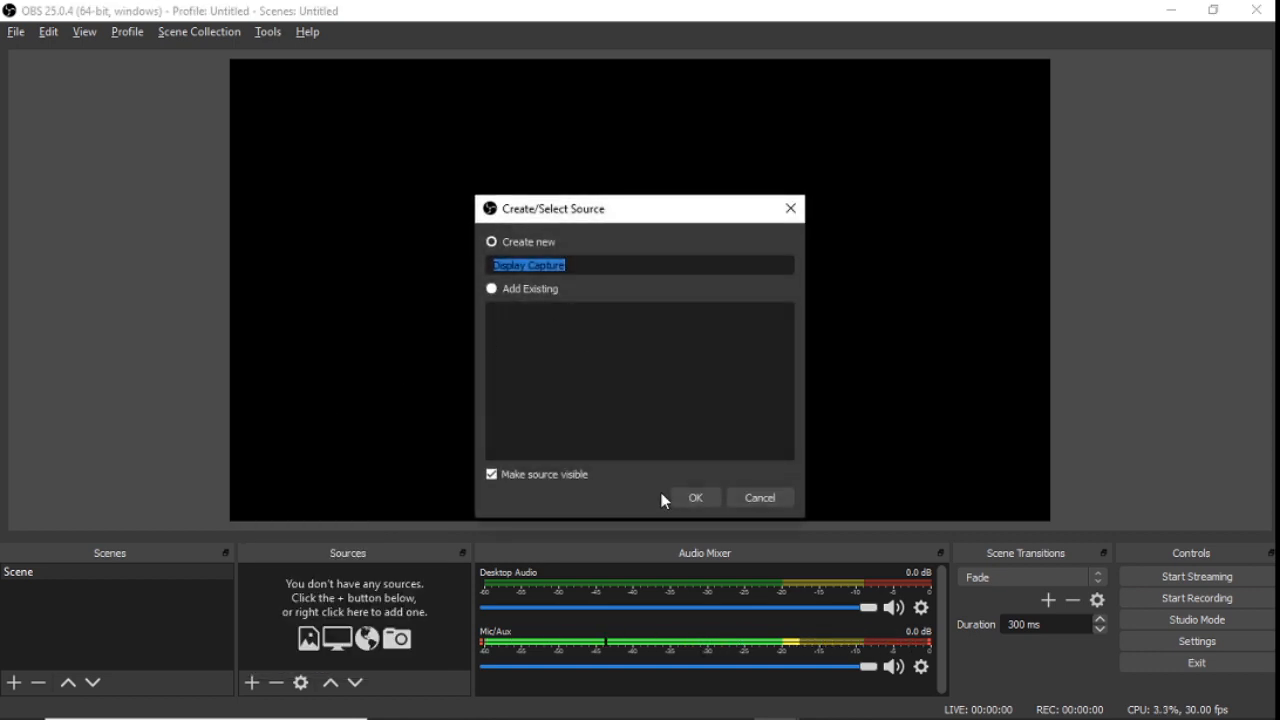
left_click(690, 498)
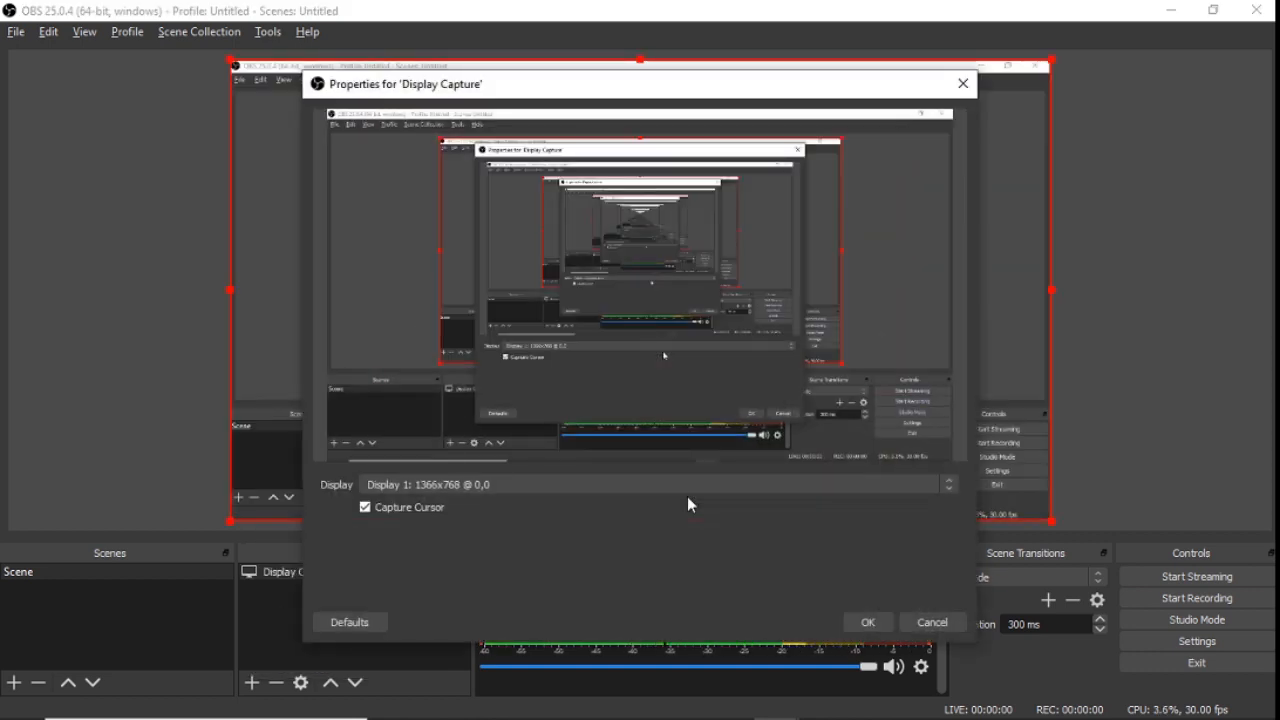
left_click(864, 622)
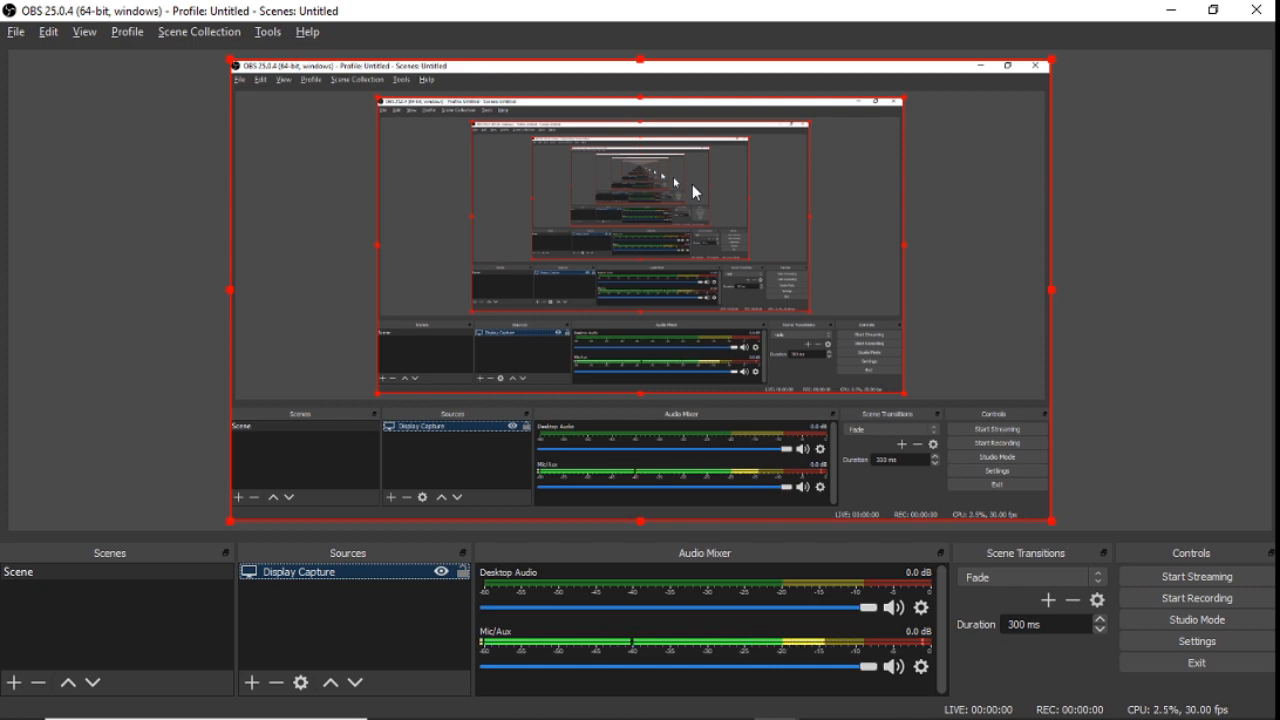
Step: Switch to the Google page in Chrome, activate its search box and return to the OBS window with the Display Capture source
key("alt+Tab")
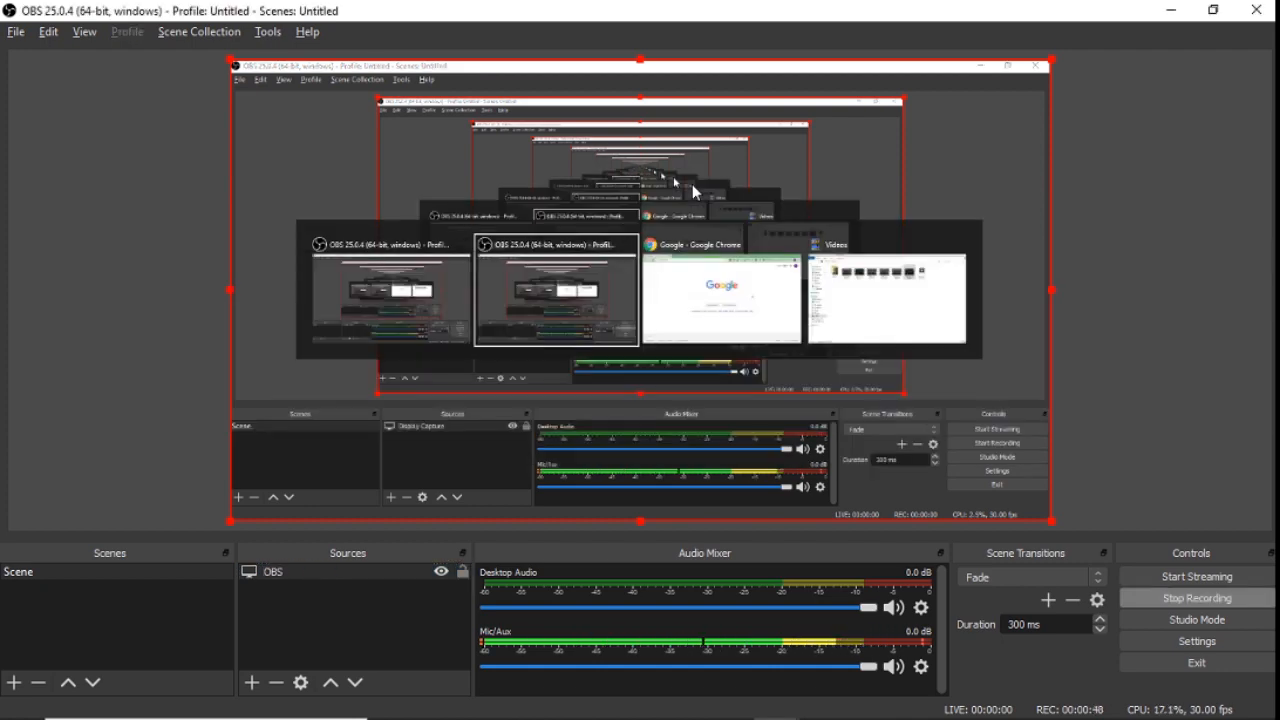
key("alt+Tab")
key("alt+Tab")
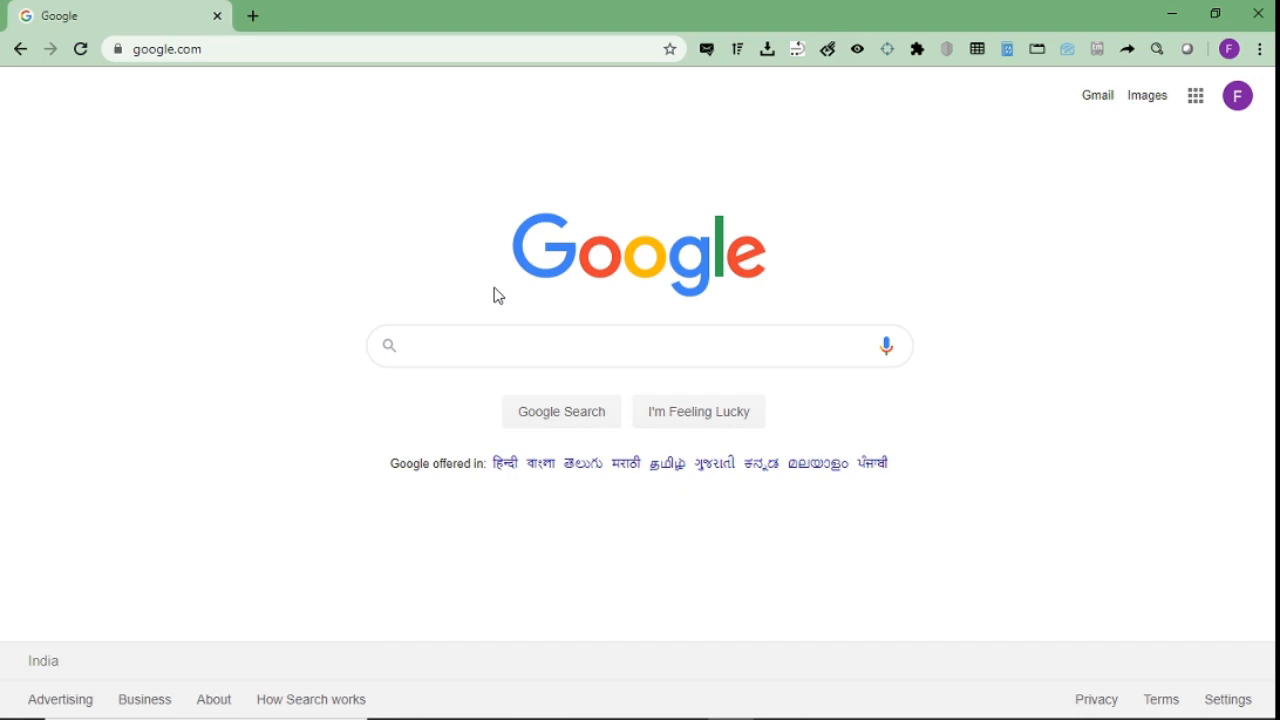
left_click(492, 350)
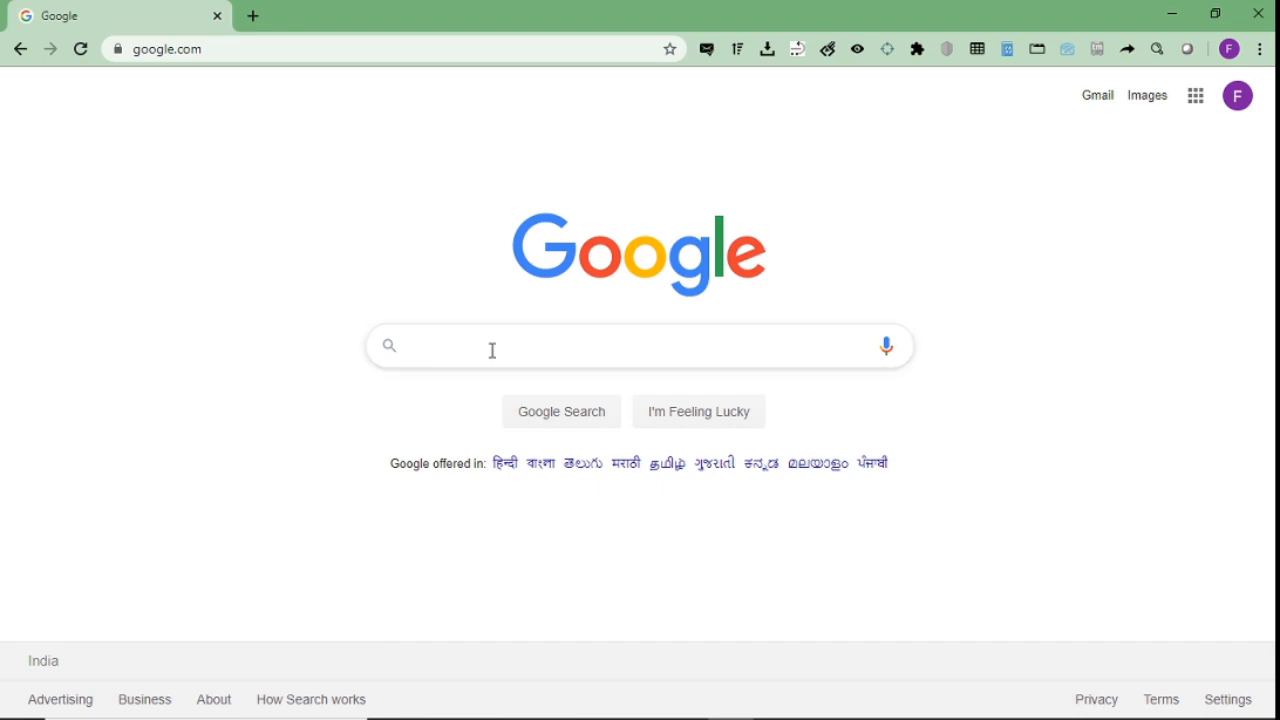
left_click(492, 350)
key("alt+Tab")
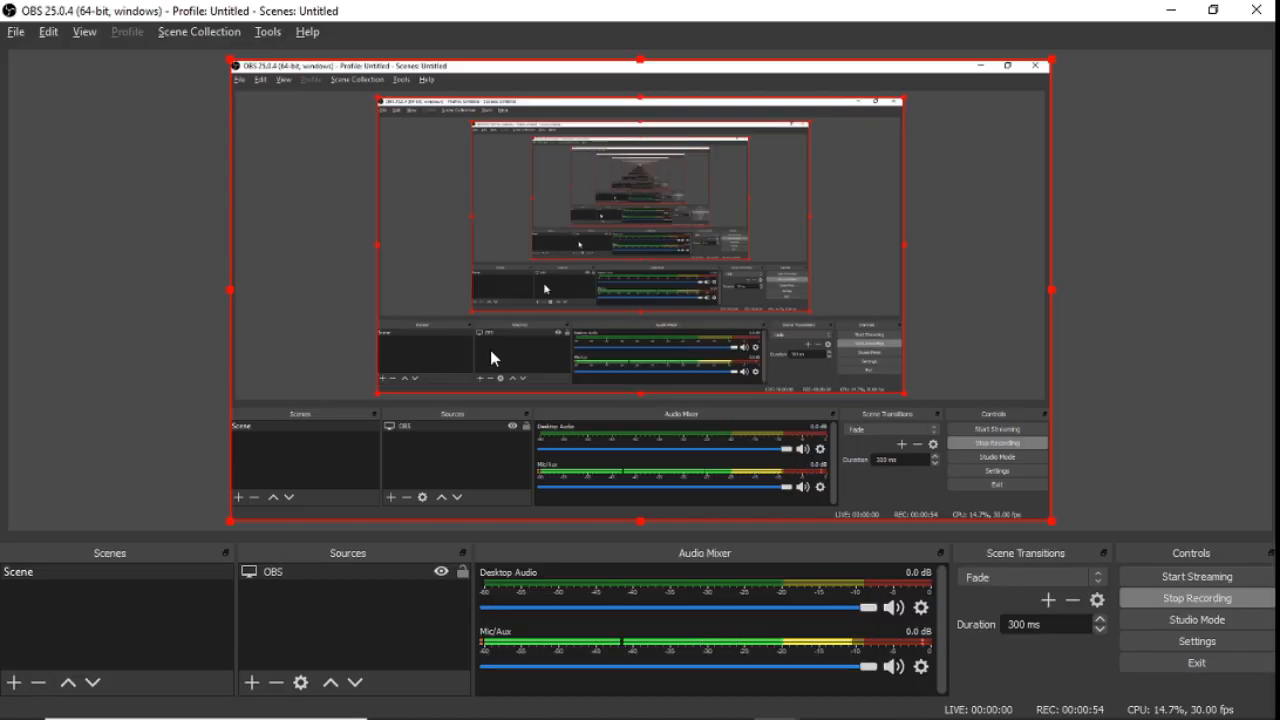
key("alt+Tab")
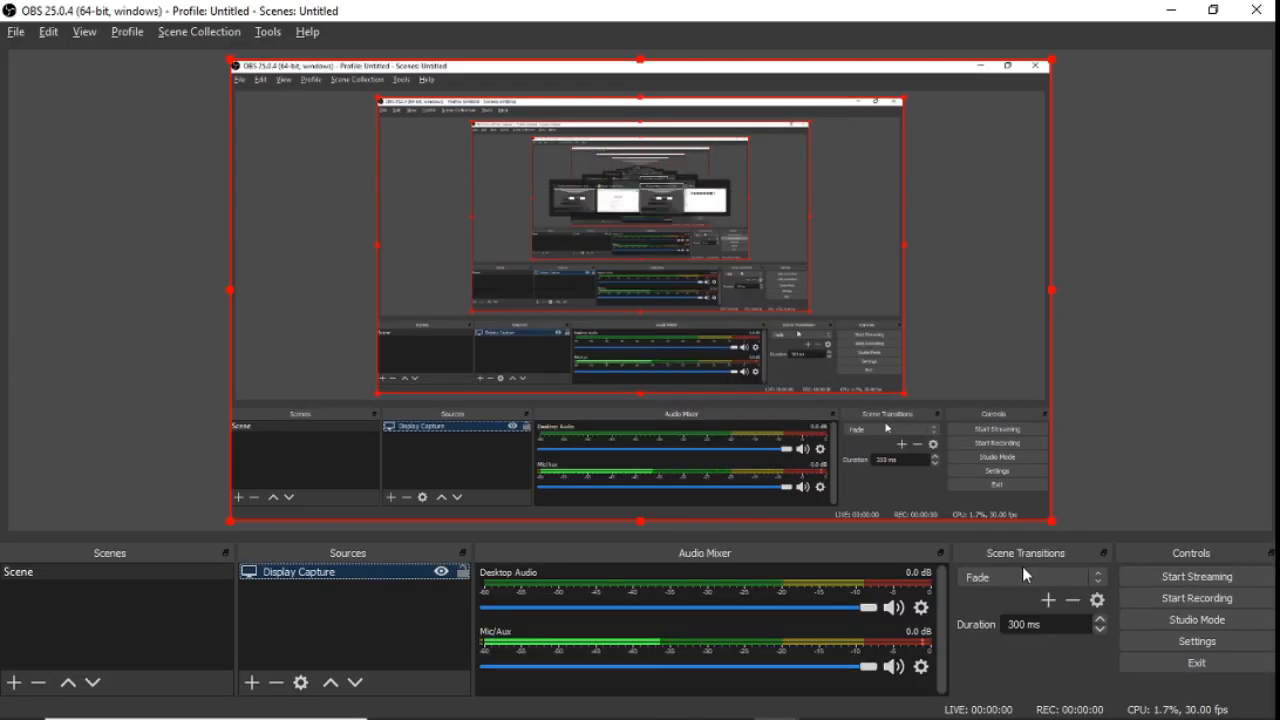
Step: Start recording the display, switch to Chrome and search Google for MOOC
left_click(1151, 595)
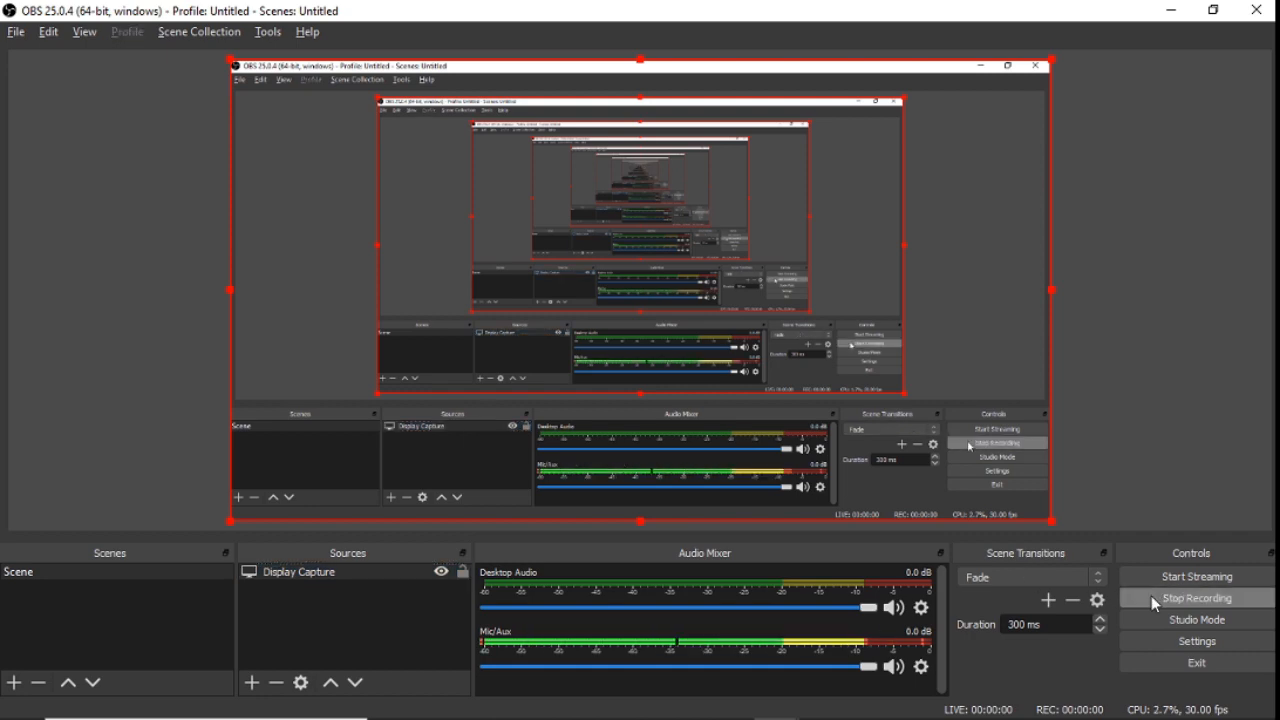
key("alt+Tab")
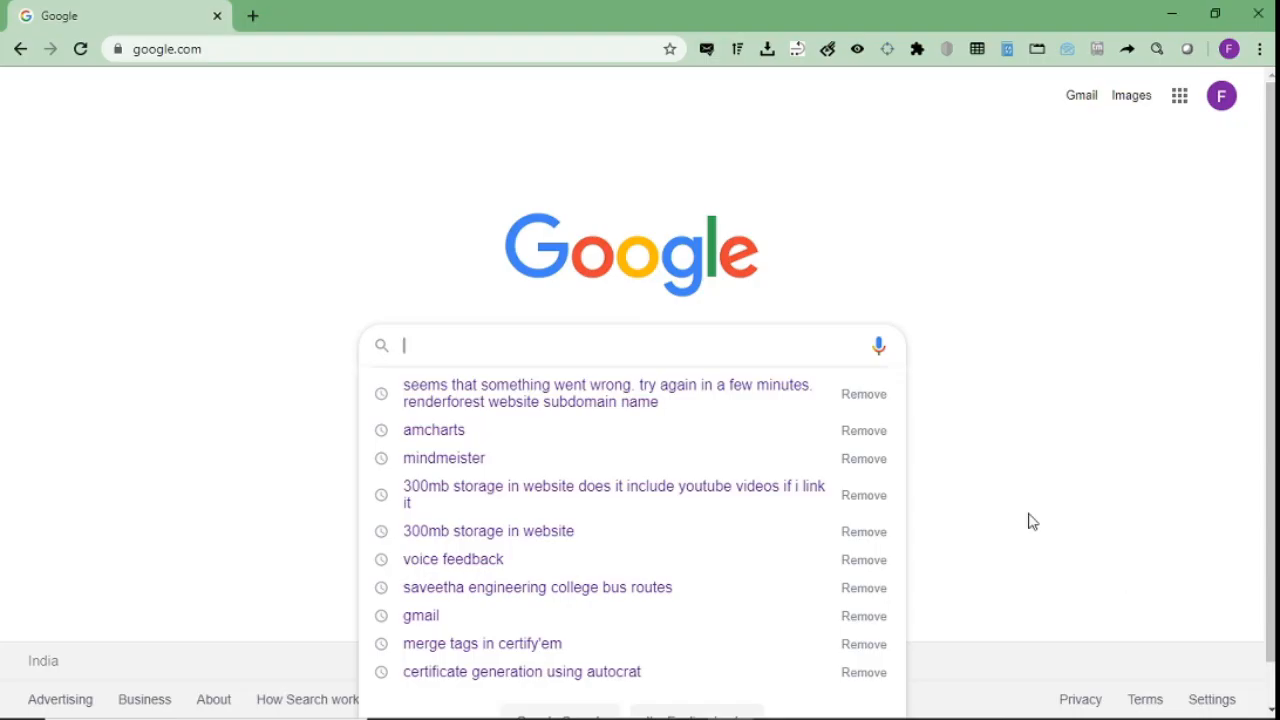
type("MOOC")
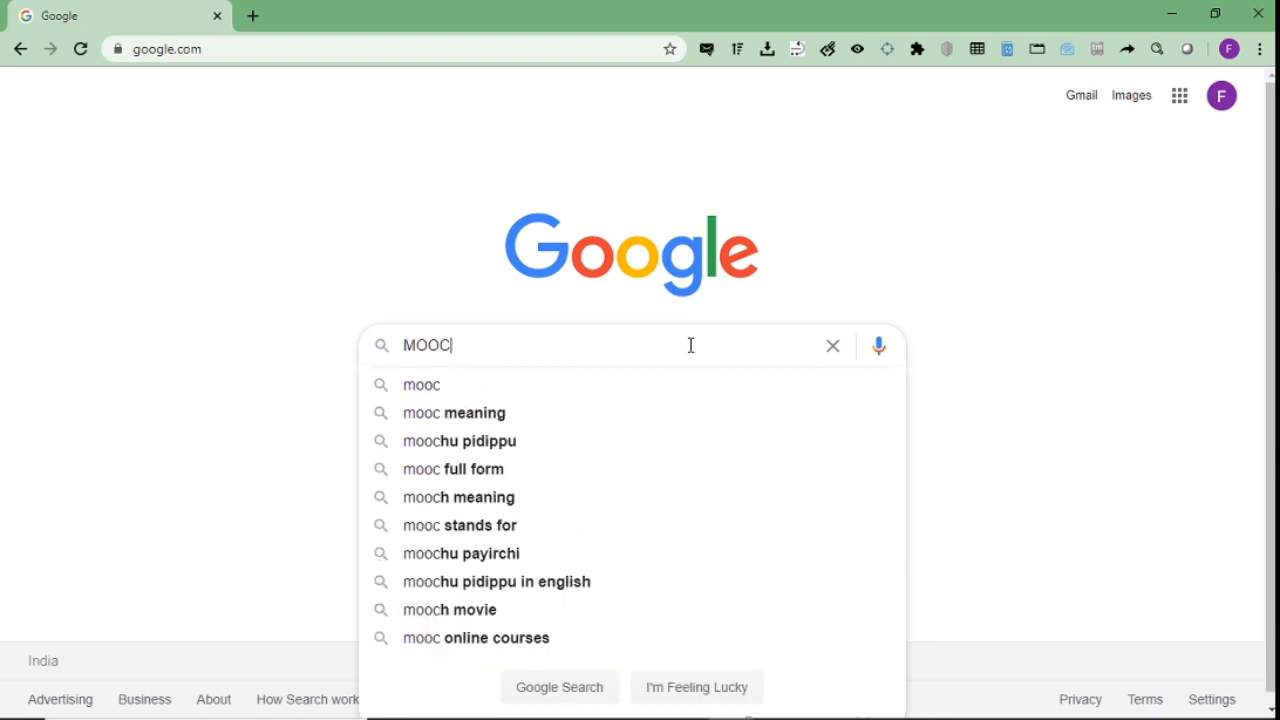
key("Return")
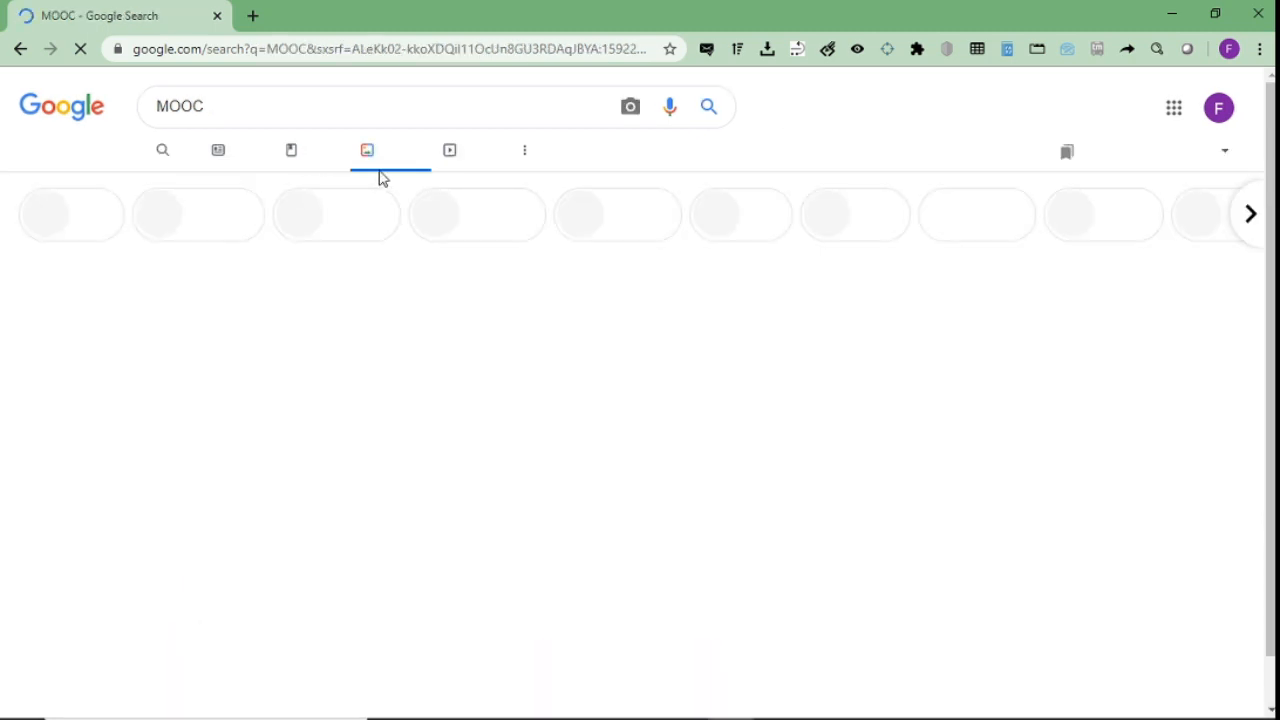
Step: Browse through the MOOC image results, switch back to OBS and stop the recording
scroll(1225, 173, "down", 10)
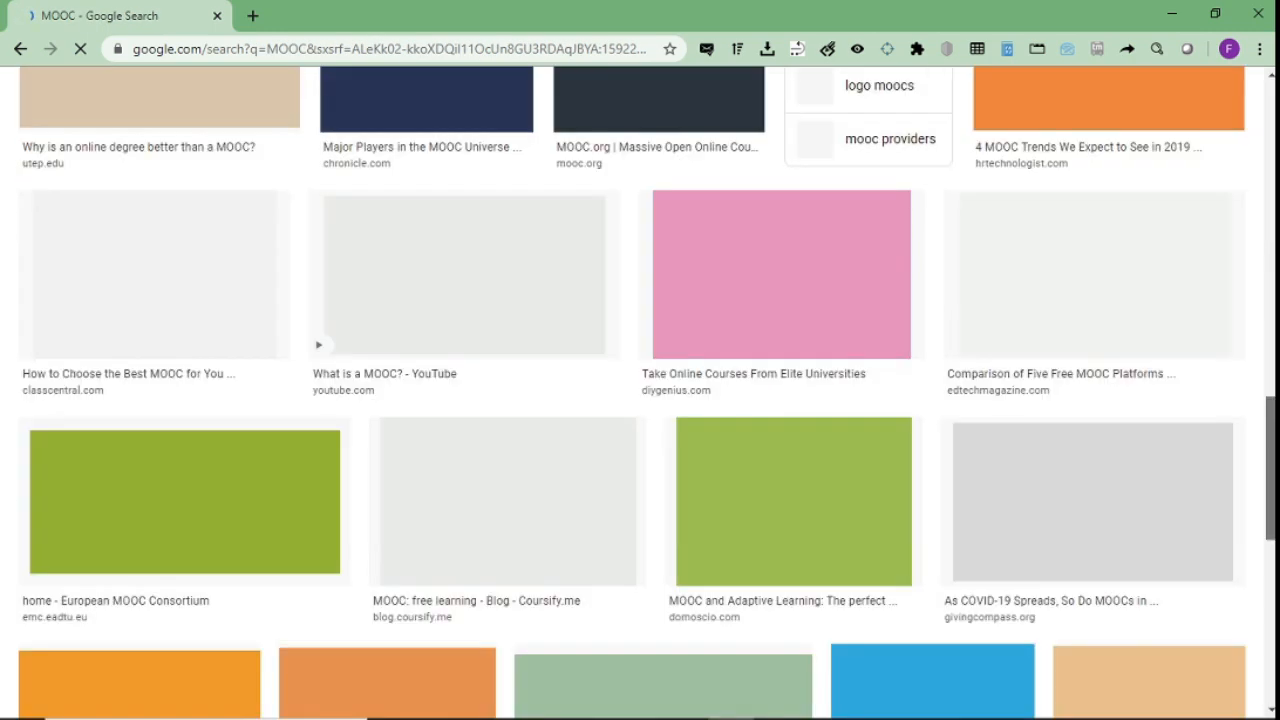
scroll(640, 390, "down", 6)
scroll(740, 332, "up", 15)
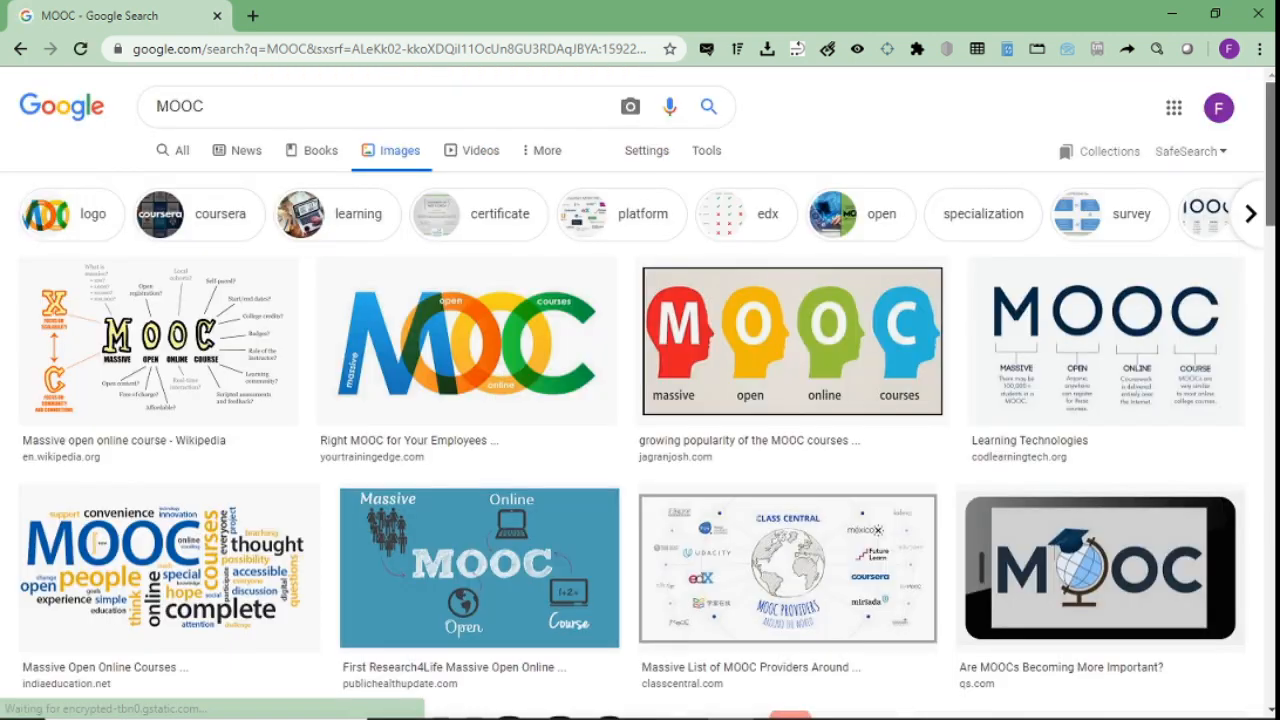
key("alt+Tab")
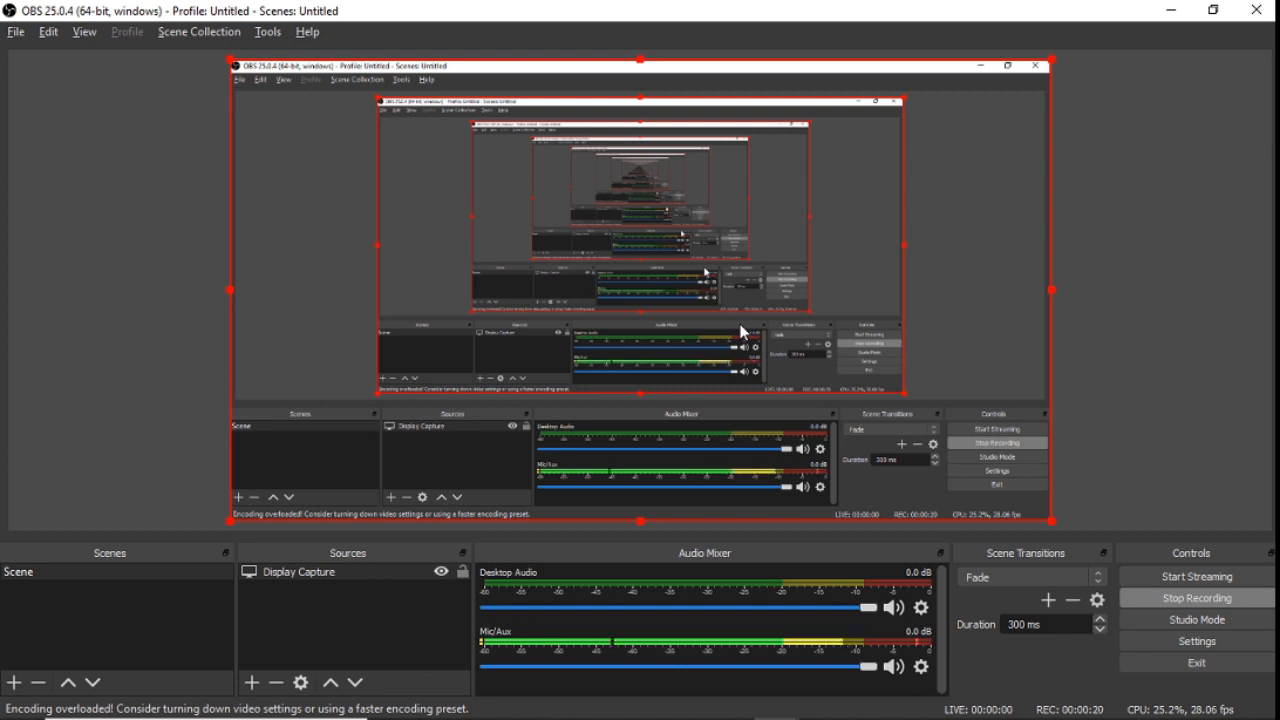
left_click(1165, 604)
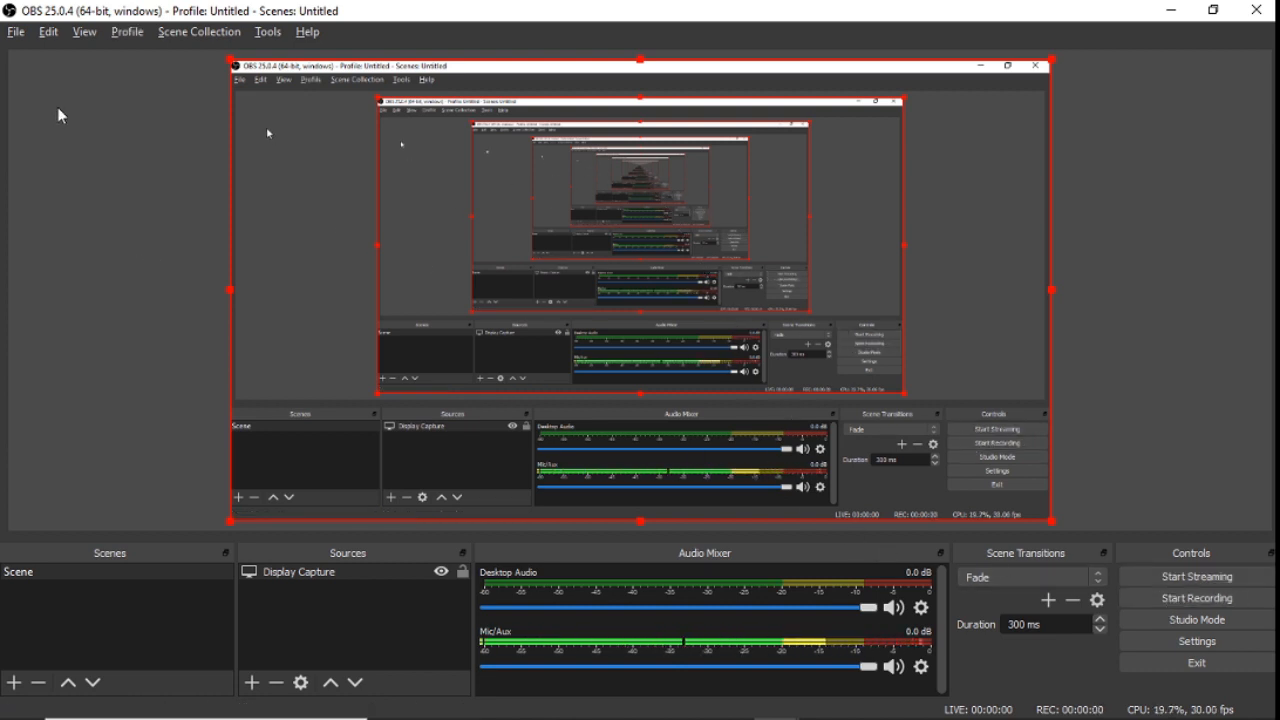
left_click(15, 32)
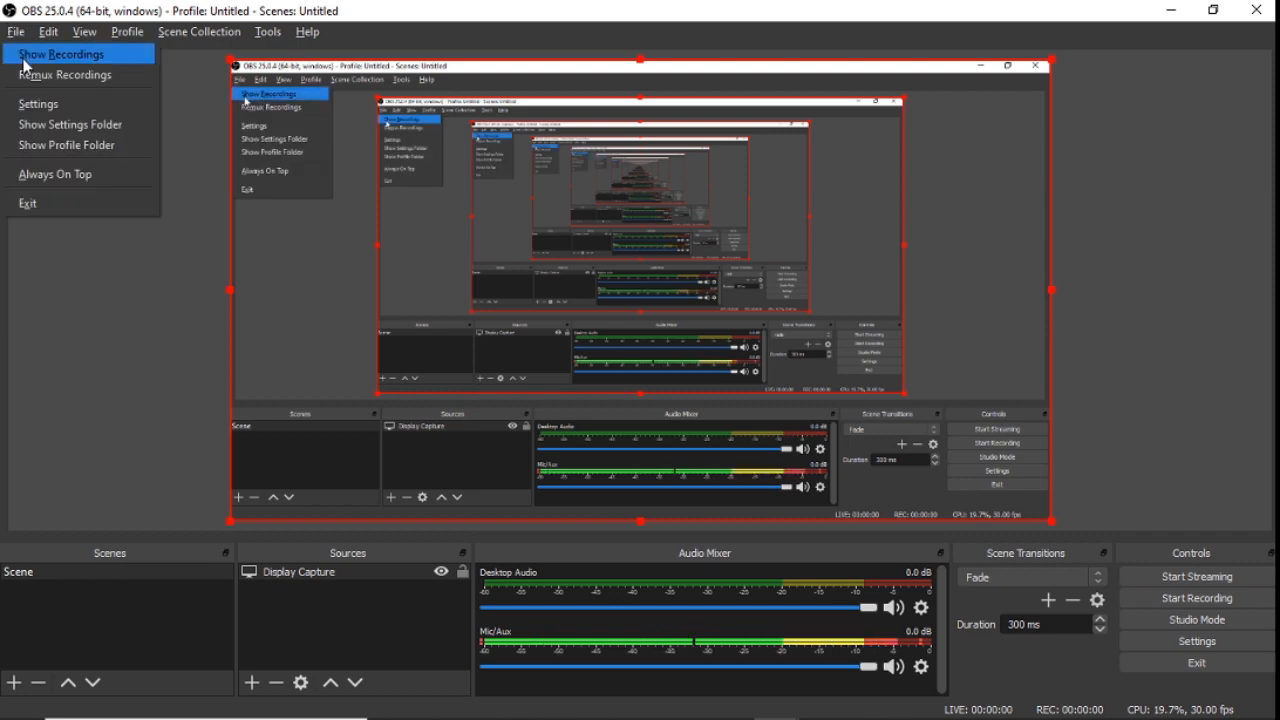
left_click(26, 62)
left_click(373, 388)
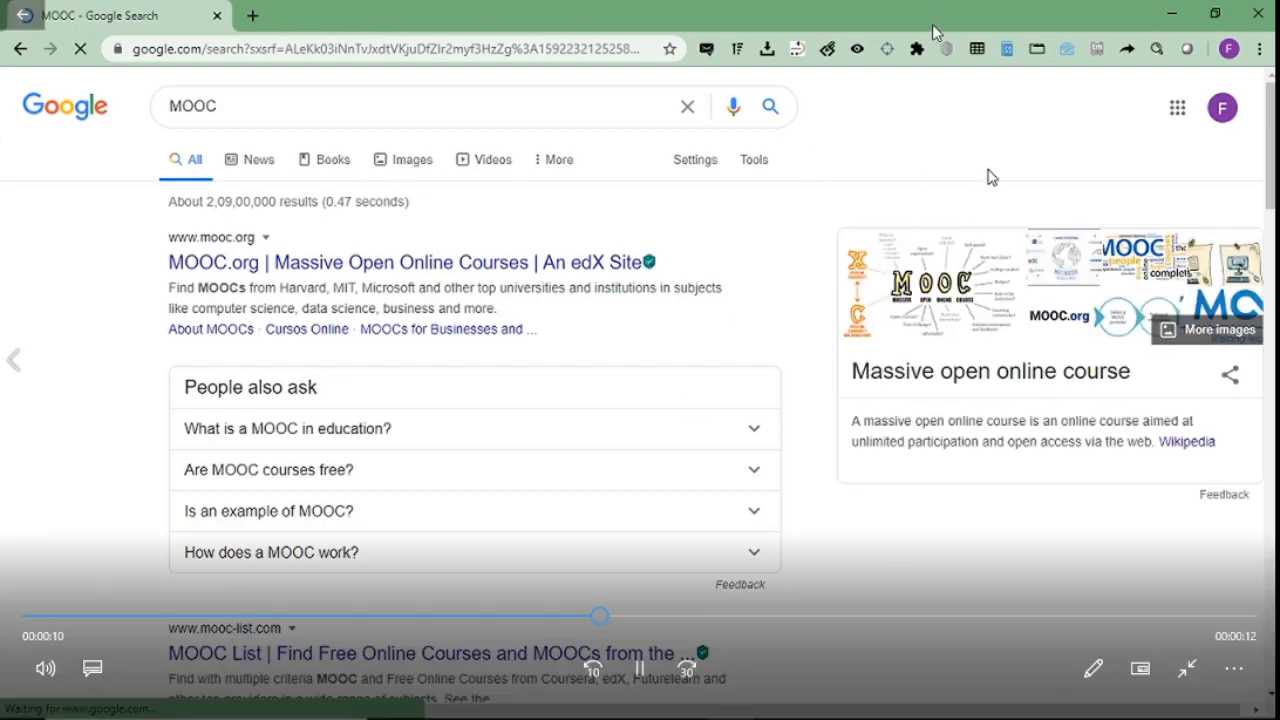
left_click(1262, 10)
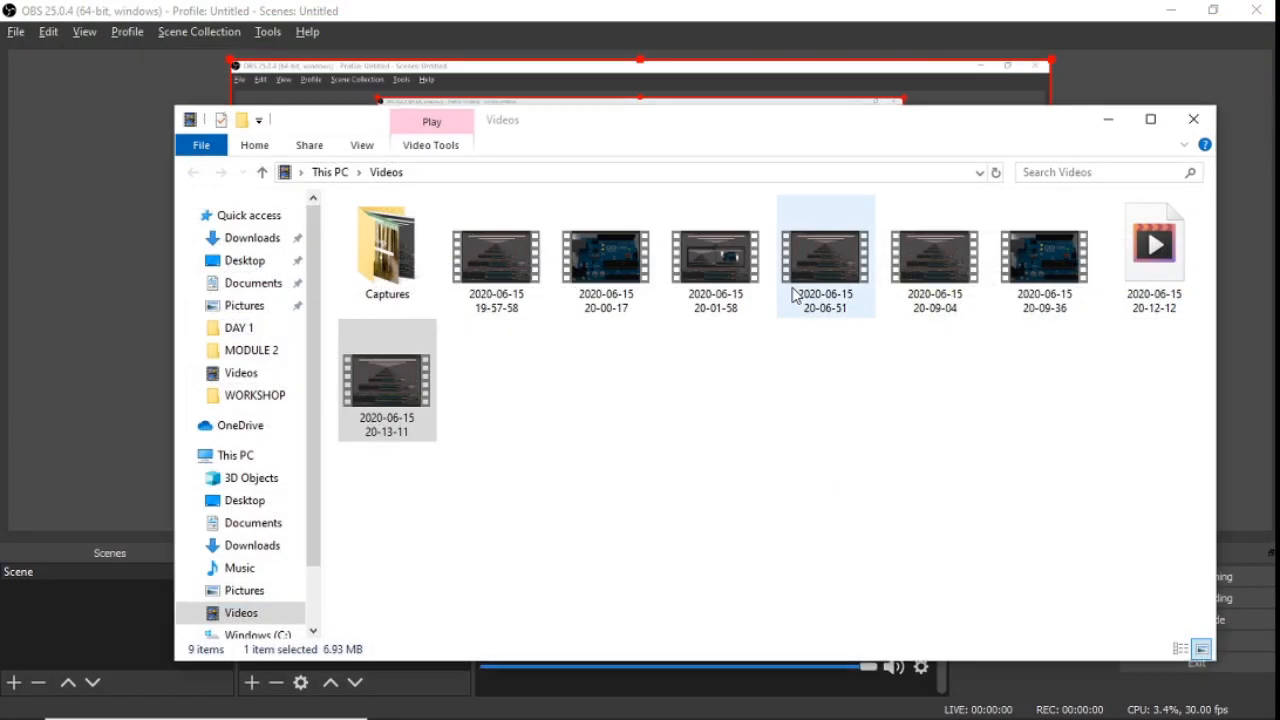
left_click(1197, 120)
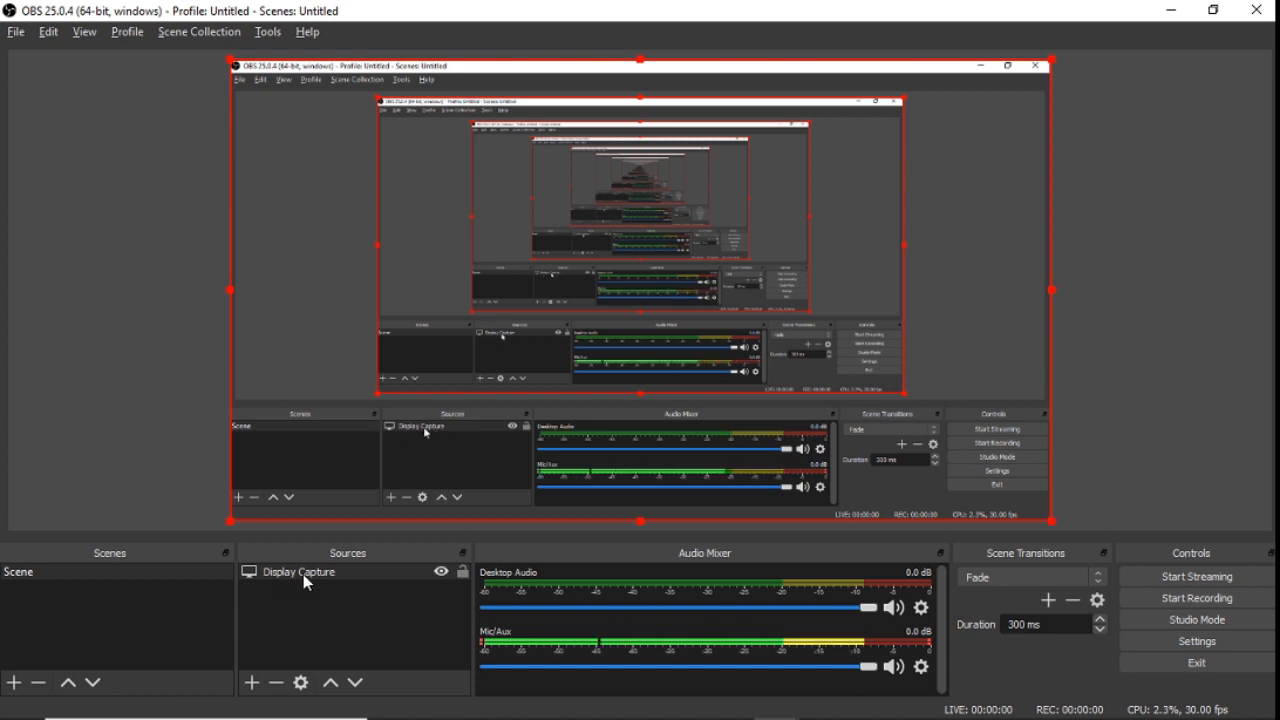
Step: Select the Display Capture source, start recording the screen and switch windows
left_click_drag(303, 574, 305, 616)
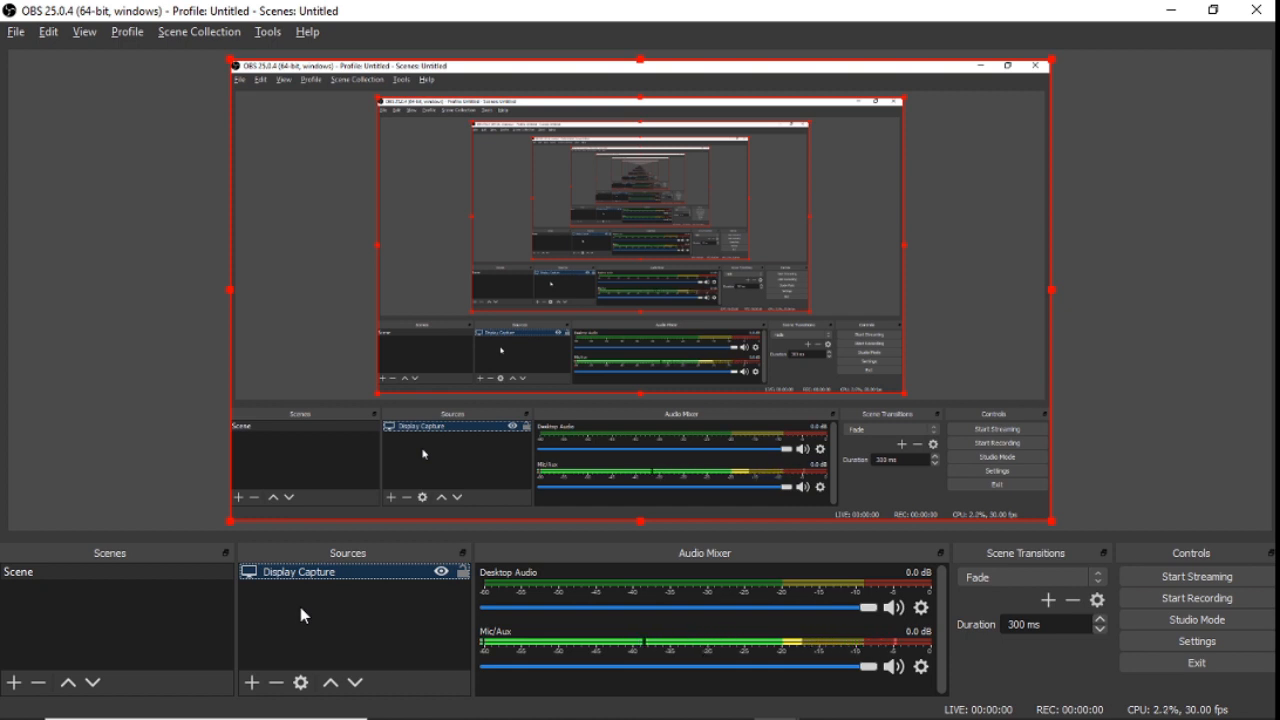
left_click(1175, 603)
key("alt+Tab")
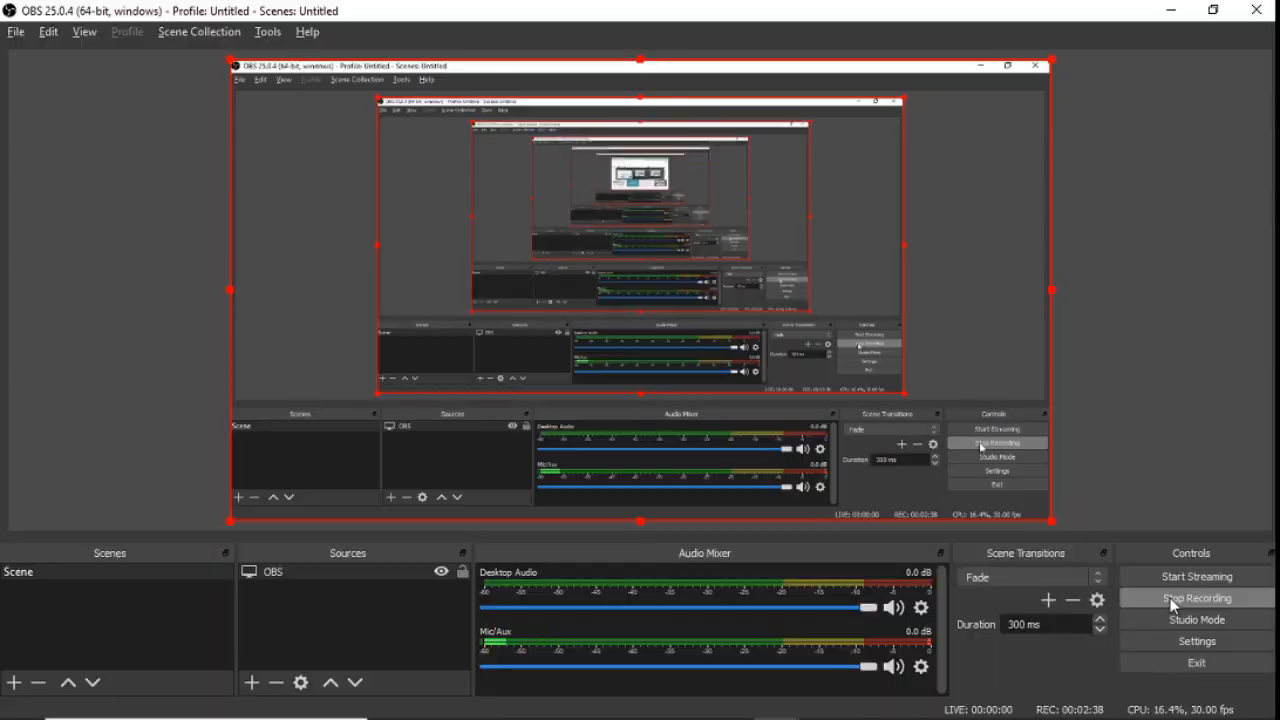